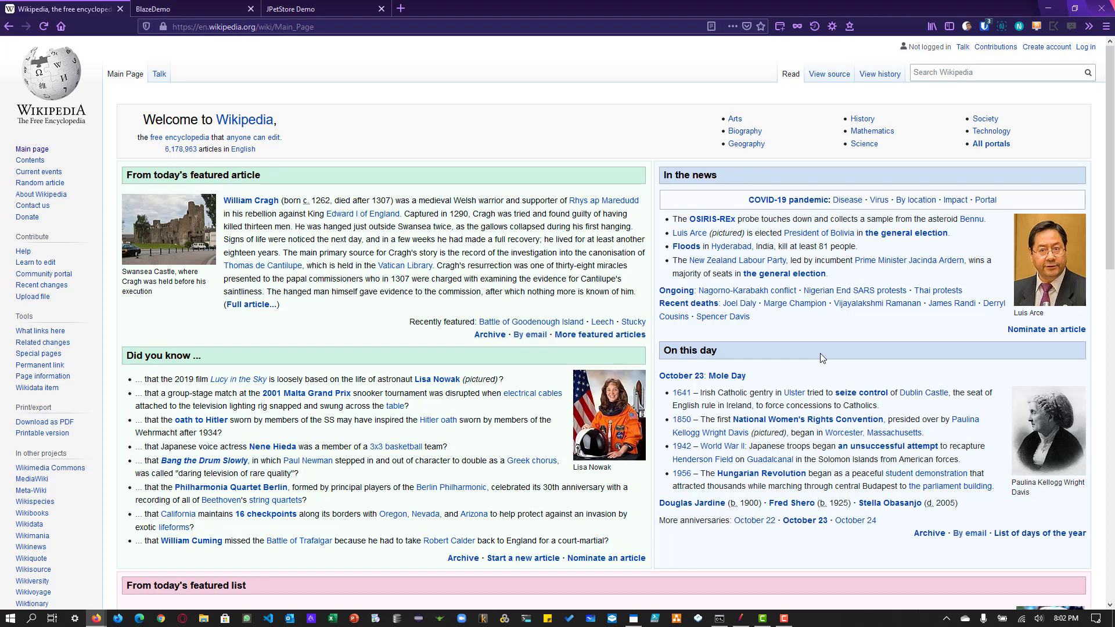
Step: Switch to JMeter and add a Thread Group to the Test Plan
key(alt+Tab)
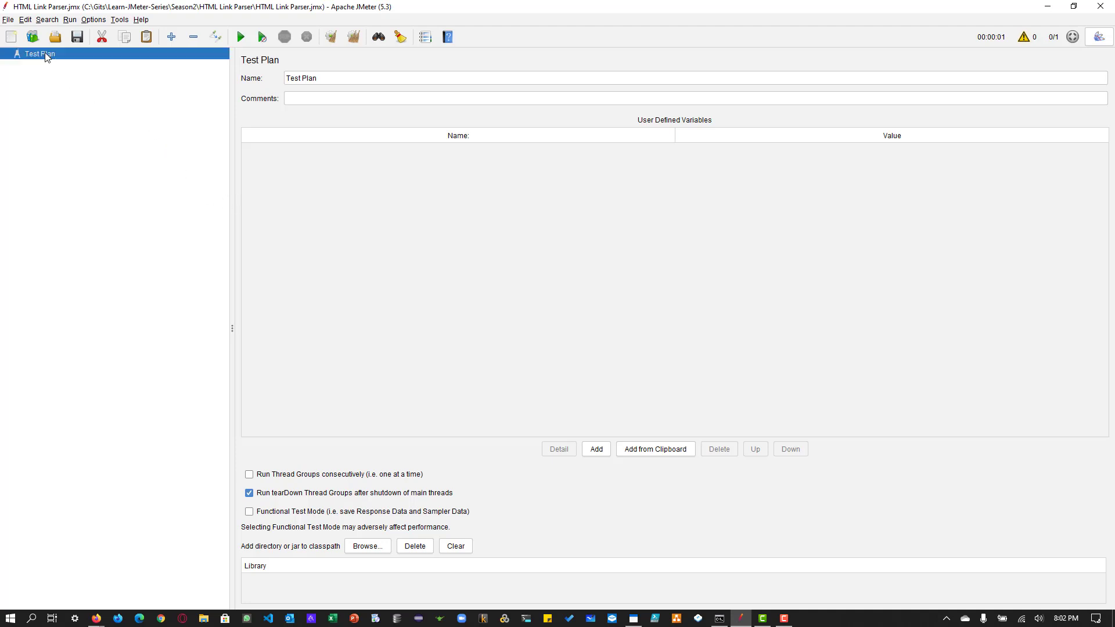
right_click(45, 52)
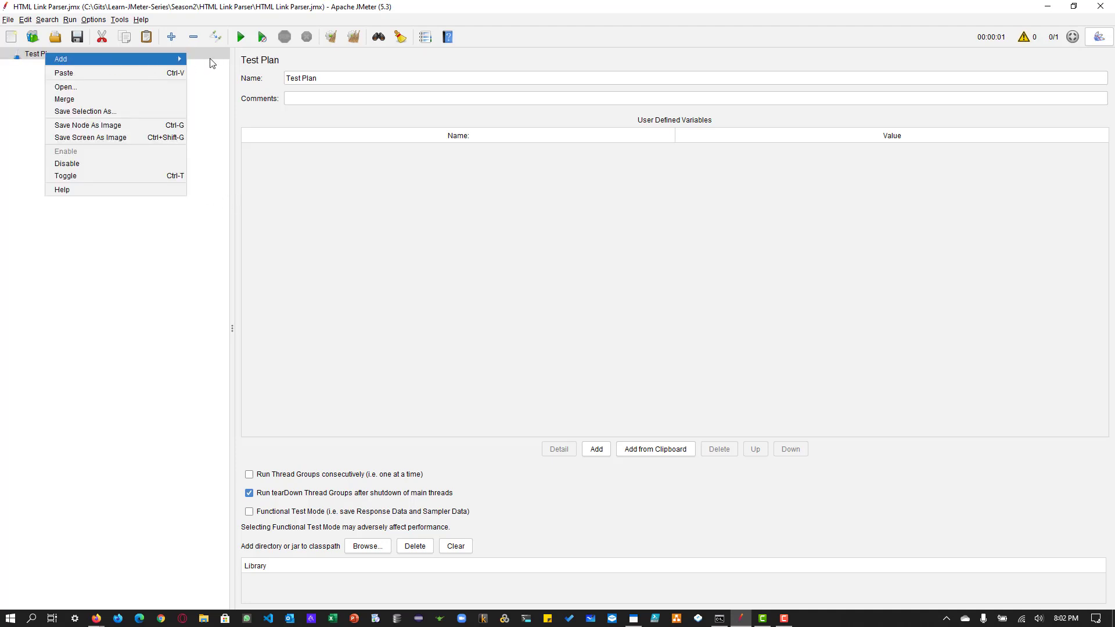
mouse_move(140, 63)
mouse_move(233, 59)
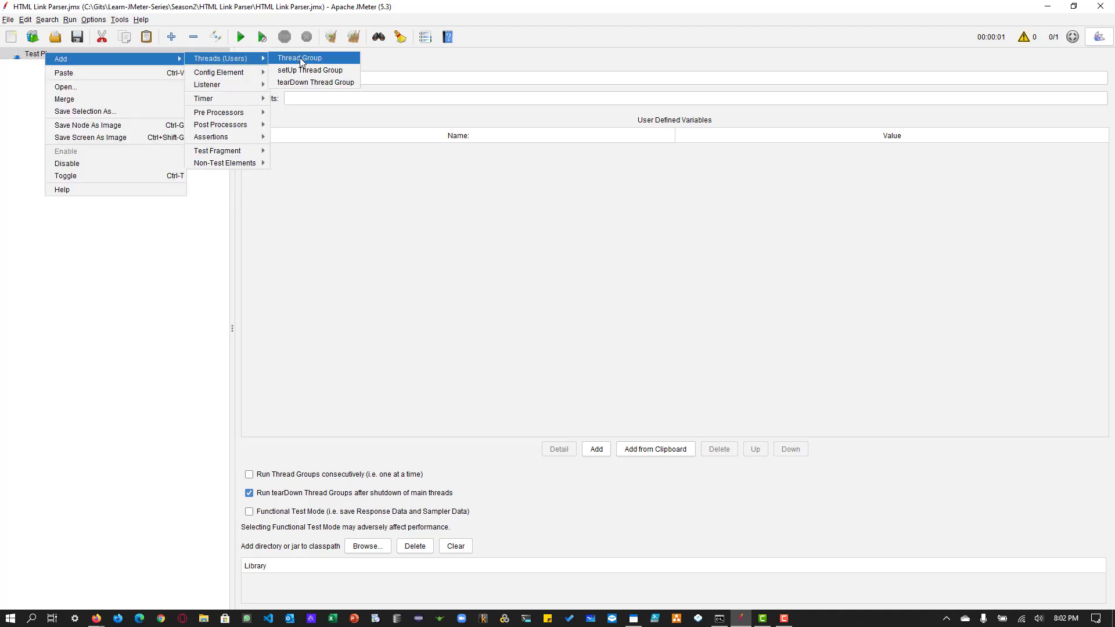
click(301, 60)
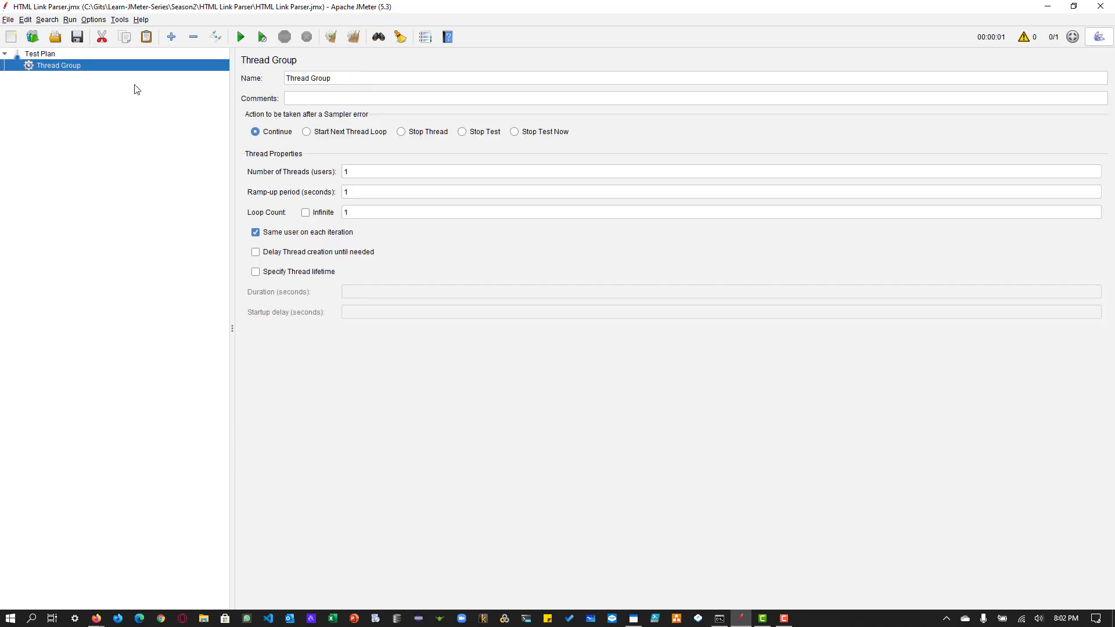
Step: Add an HTTP Request sampler to the Thread Group
right_click(35, 65)
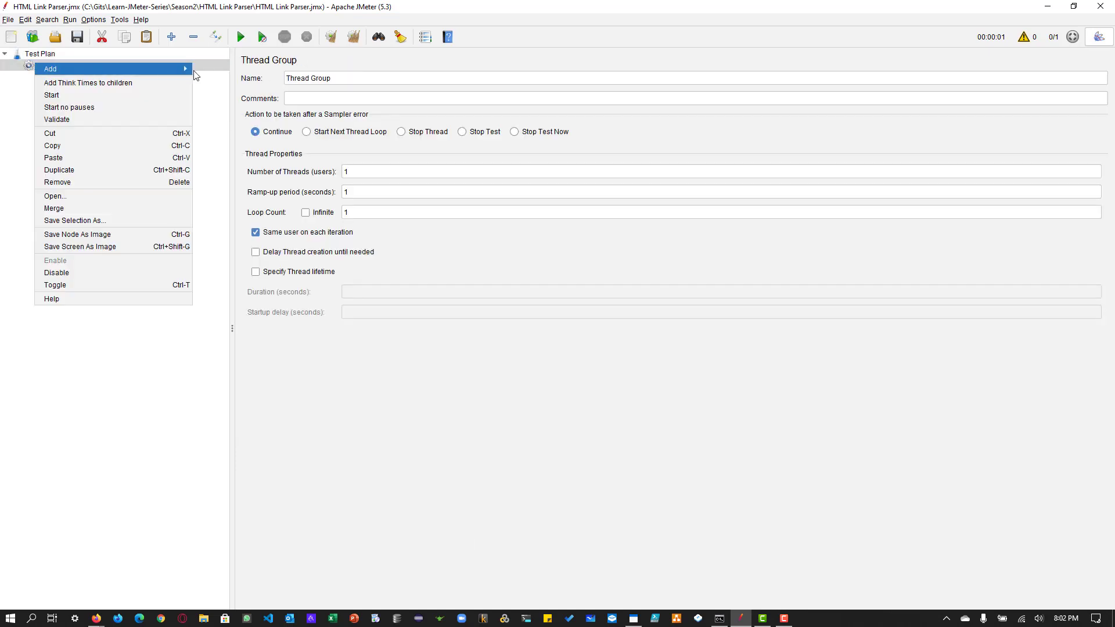
mouse_move(185, 68)
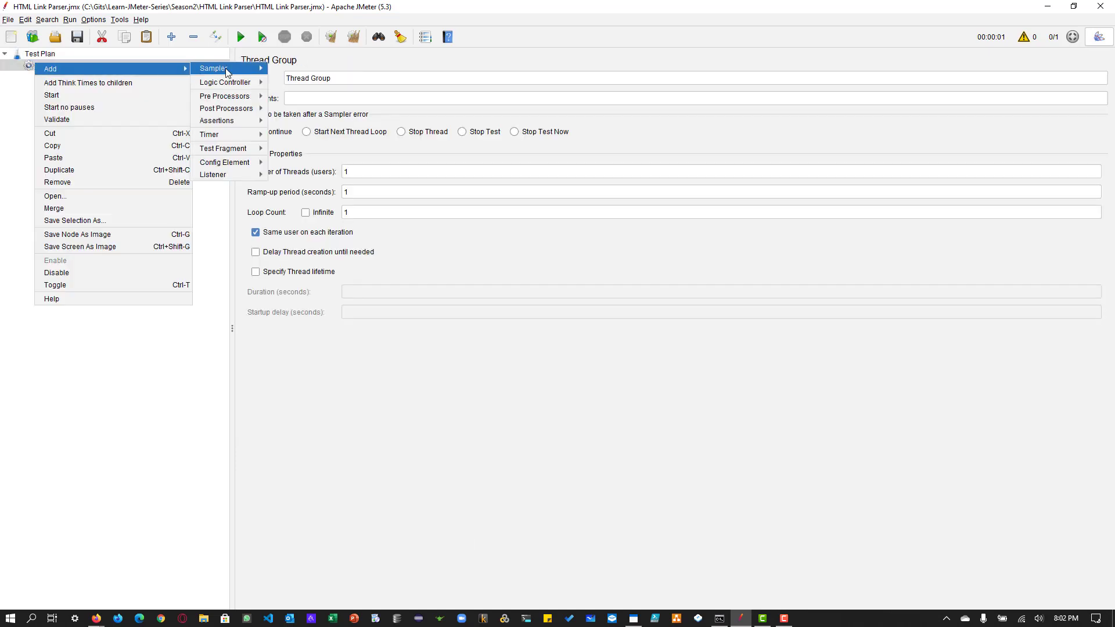
mouse_move(229, 69)
click(287, 76)
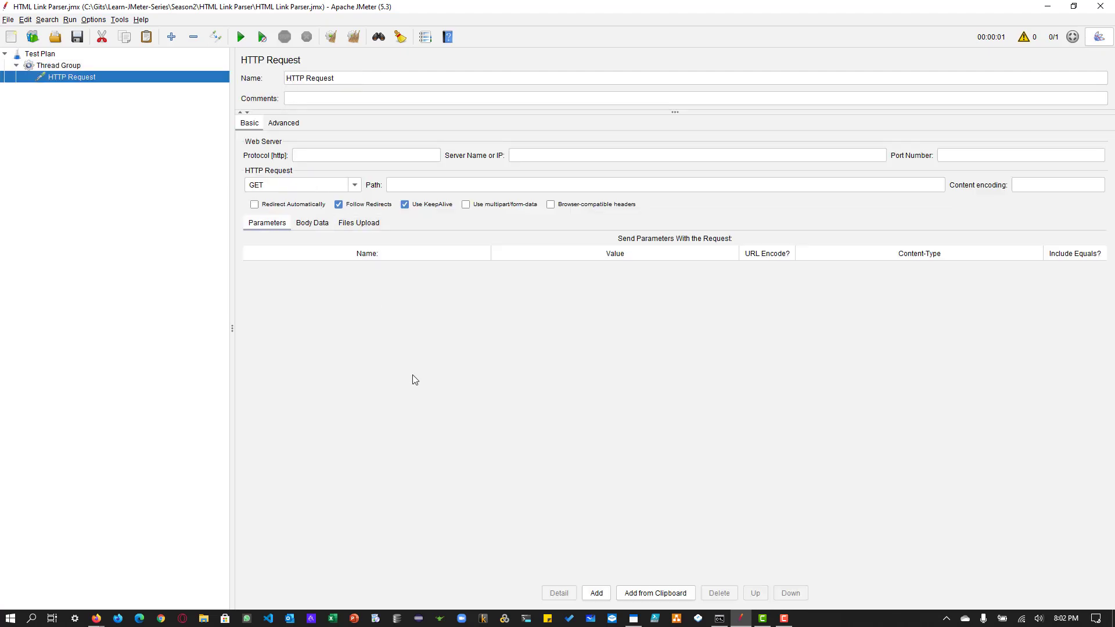
key(alt+Tab)
click(321, 32)
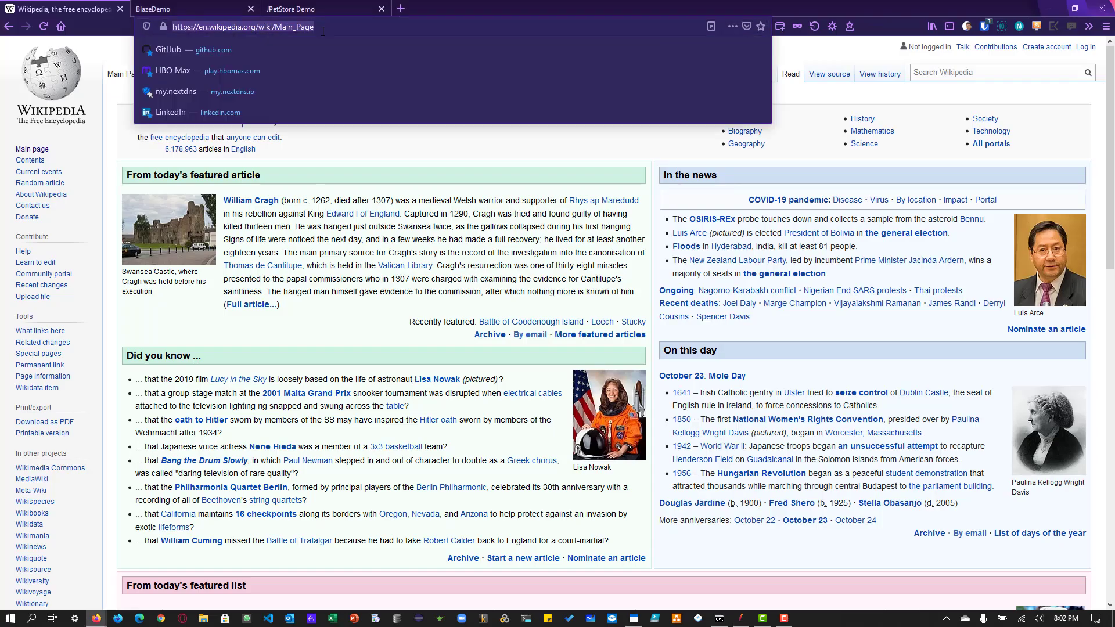
key(ctrl+c)
key(alt+Tab)
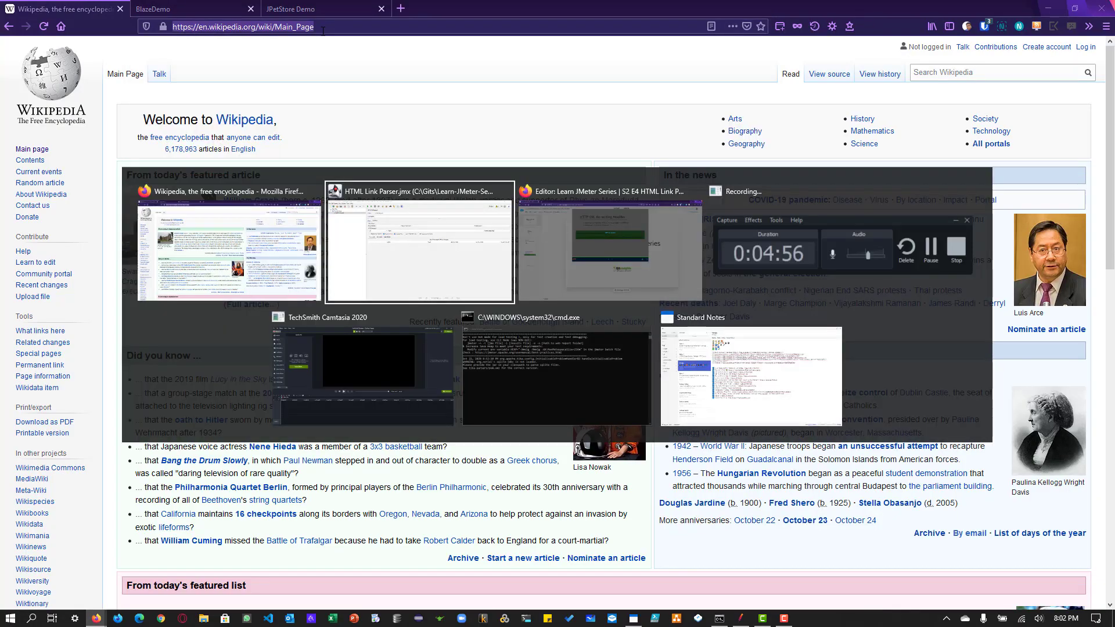
click(557, 155)
key(ctrl+v)
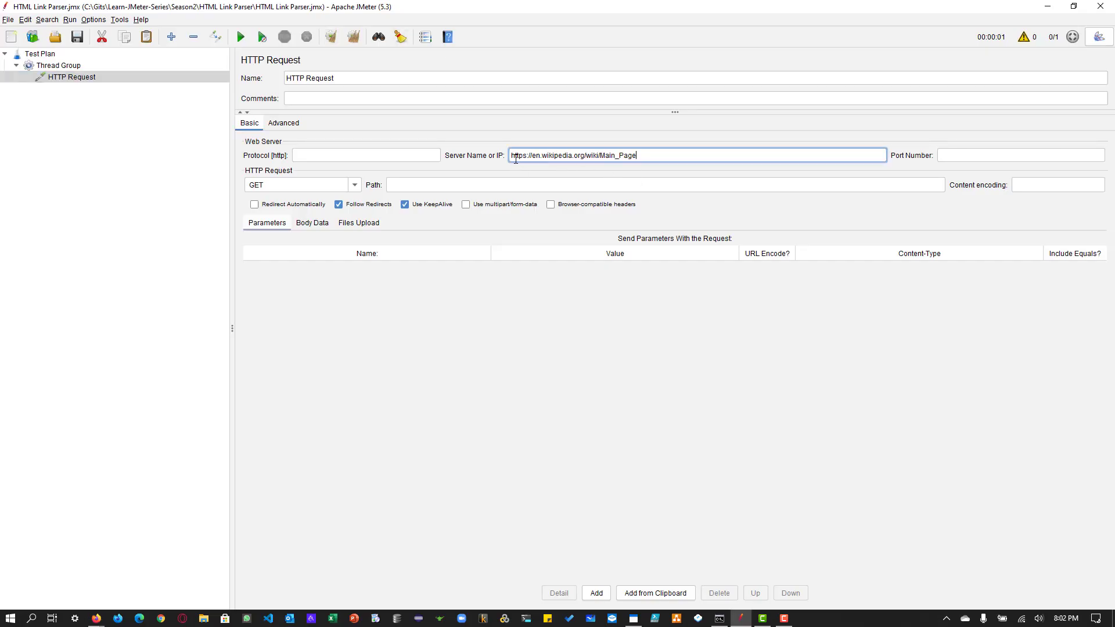
click(314, 163)
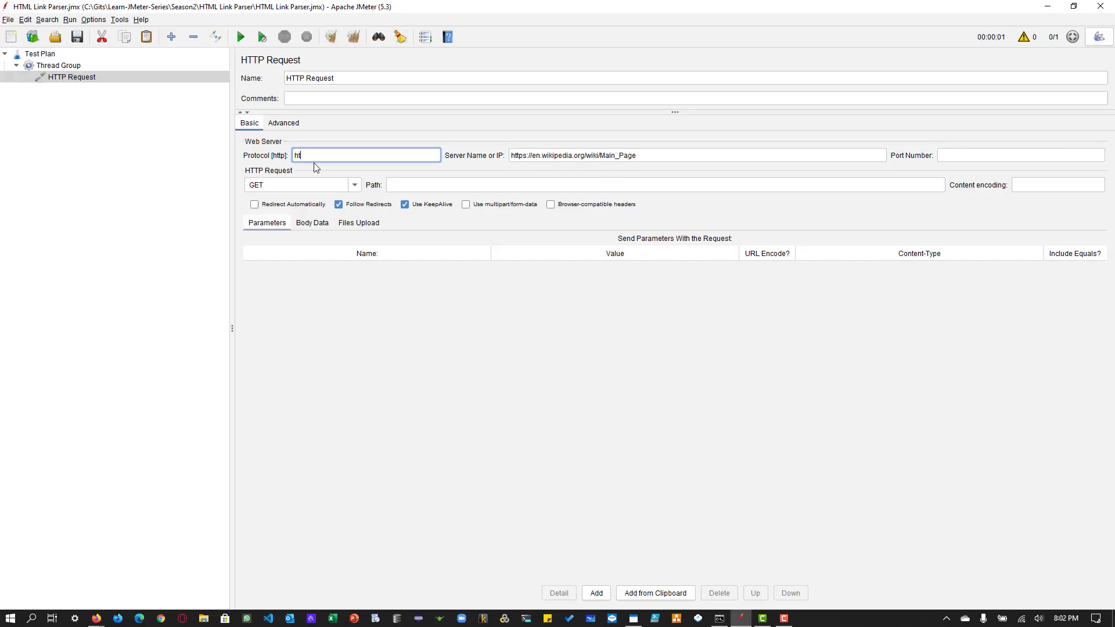
text(https)
drag(534, 155, 485, 151)
key(BackSpace)
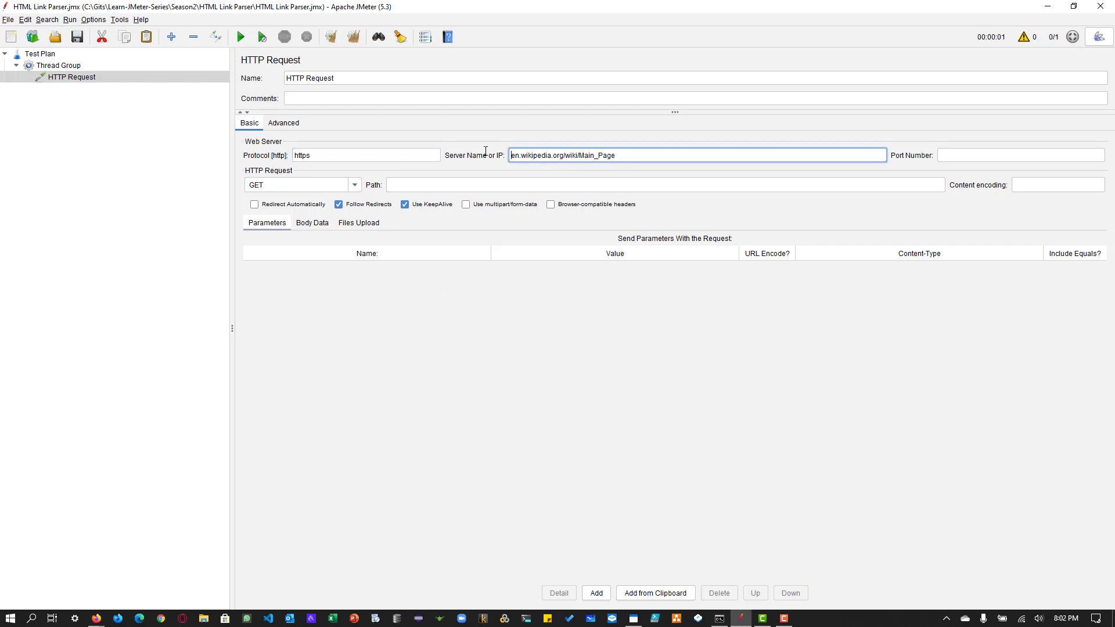
Step: Rename the HTTP Request sampler to HTTP Request 1
click(385, 81)
text(1)
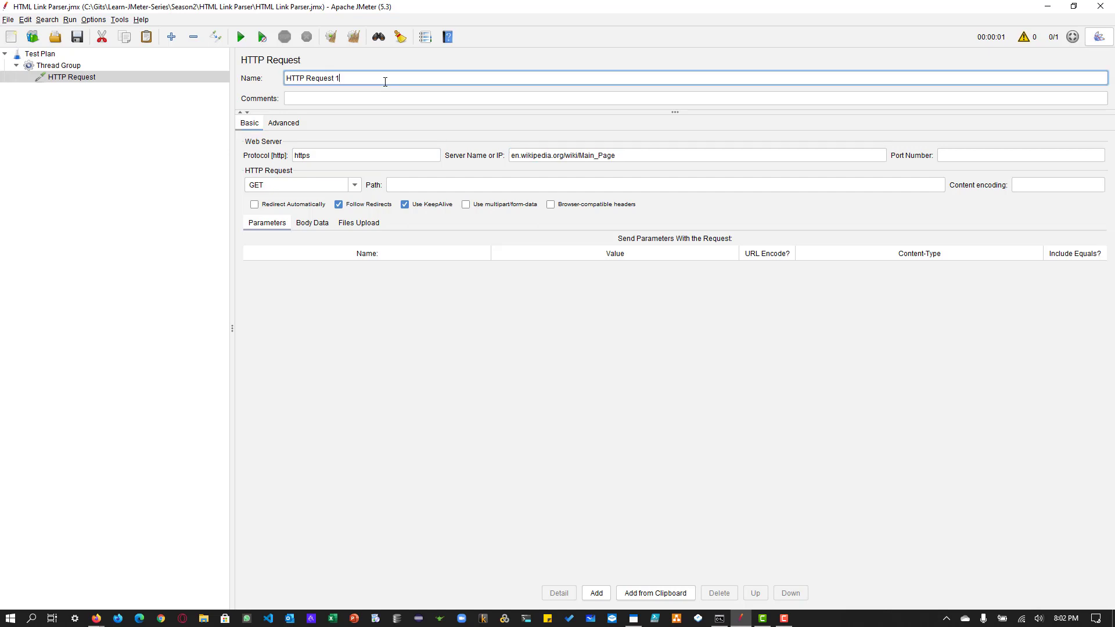
click(79, 81)
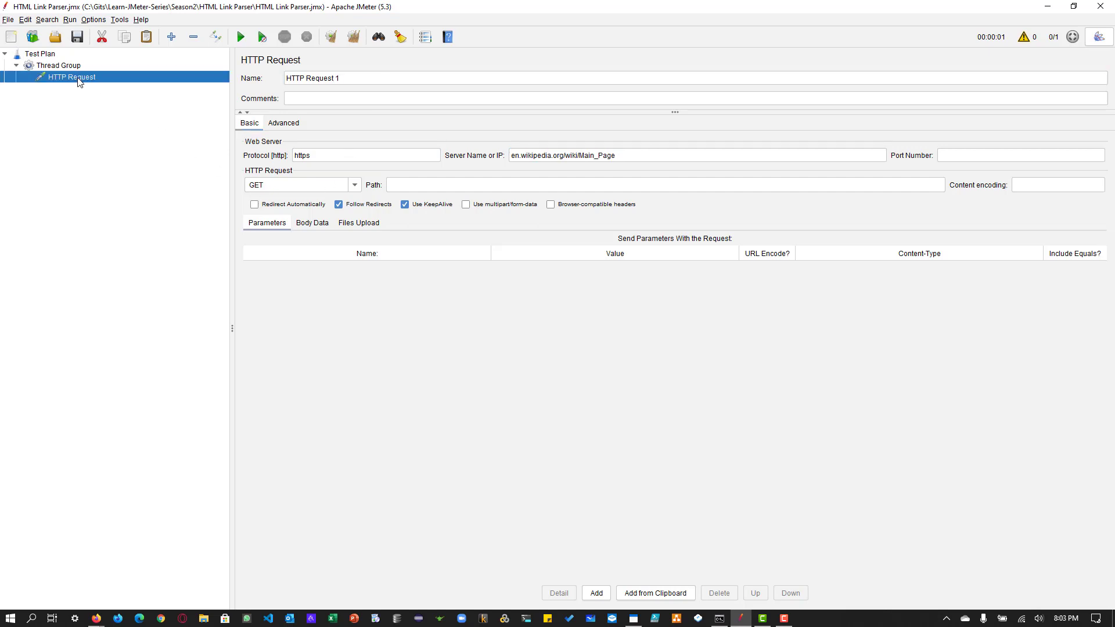
Step: Duplicate HTTP Request 1 and rename the copy to HTTP Request 2 Random
right_click(79, 81)
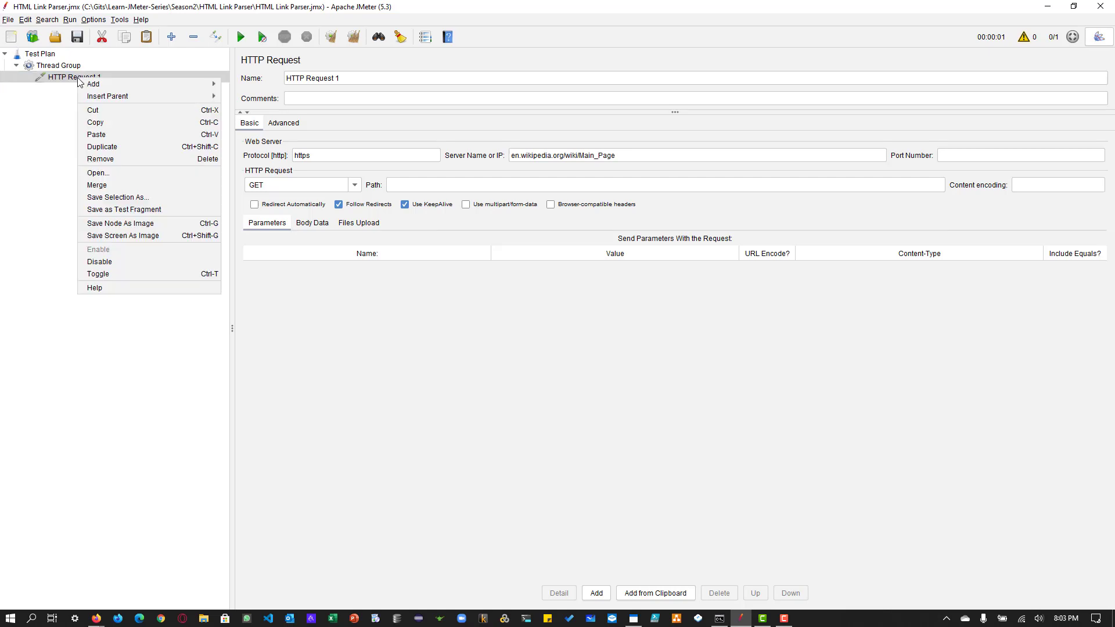
click(112, 148)
click(385, 78)
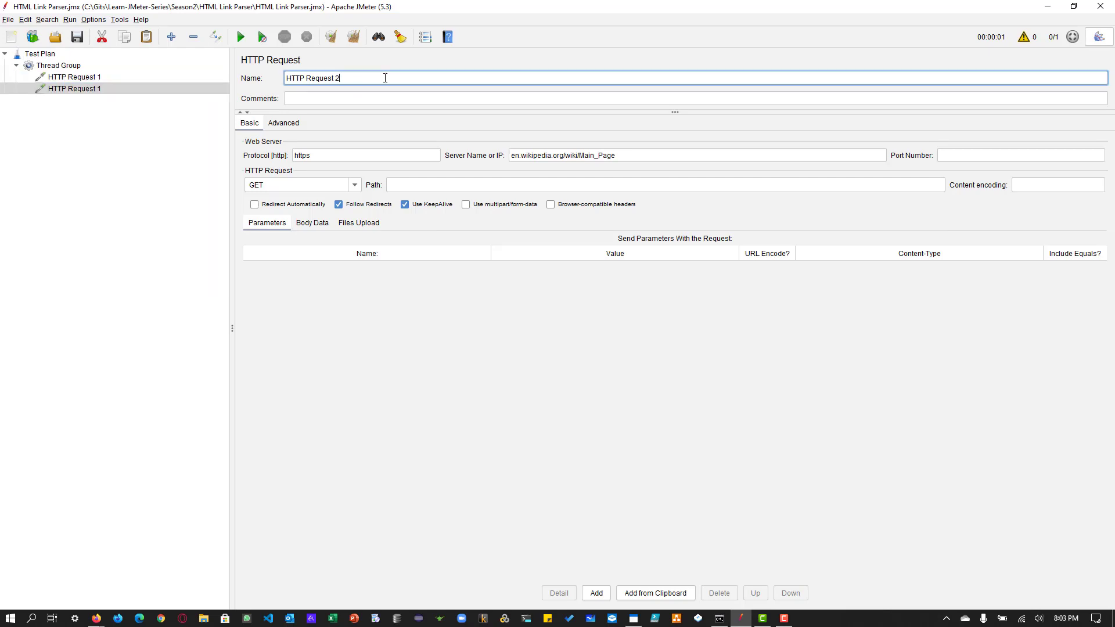
text(2 Random)
Step: Add an HTML Link Parser pre-processor to HTTP Request 2 Random
click(97, 90)
right_click(97, 91)
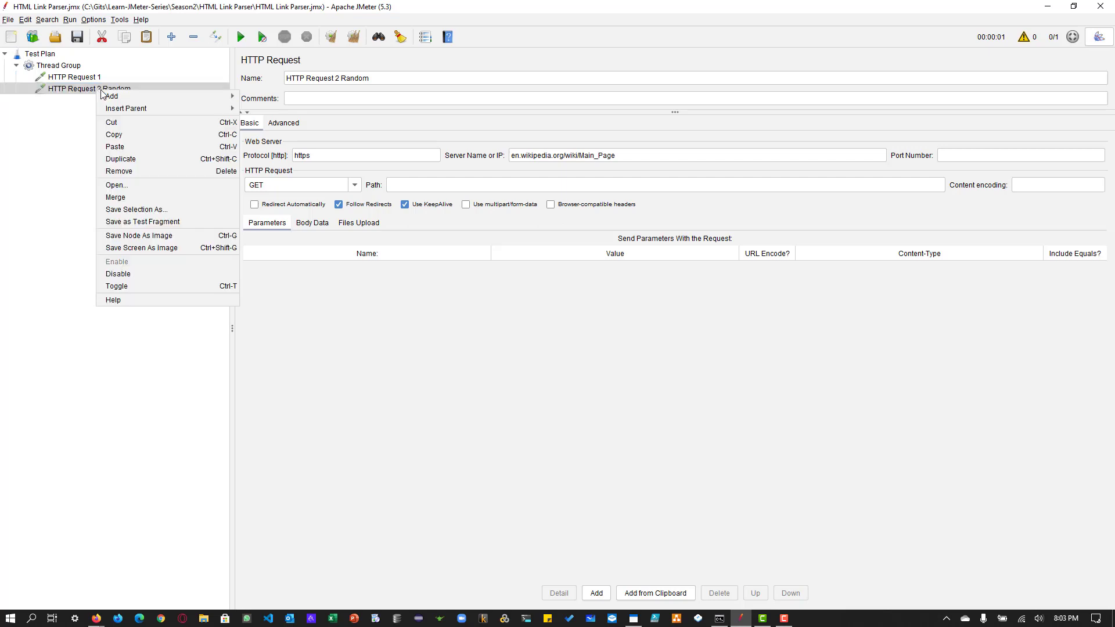
mouse_move(232, 97)
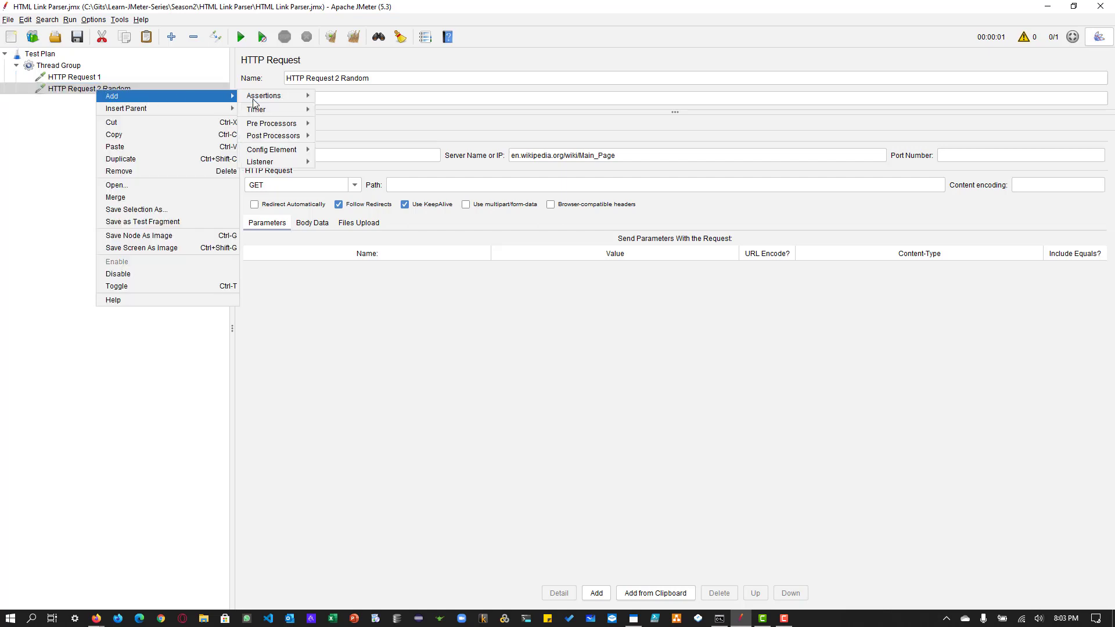
mouse_move(278, 127)
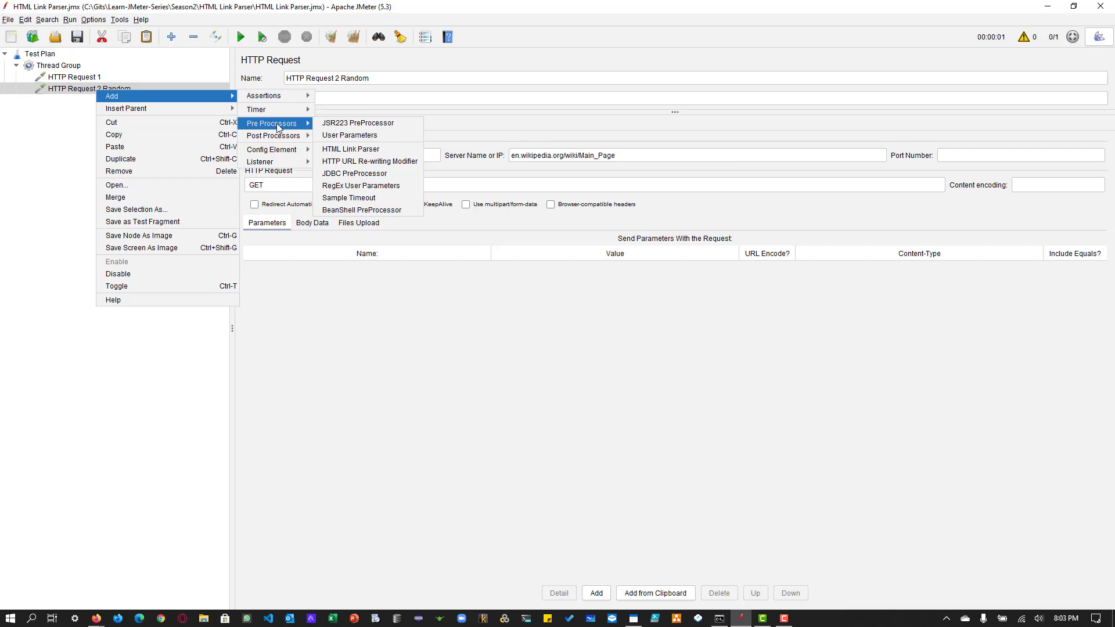
click(352, 151)
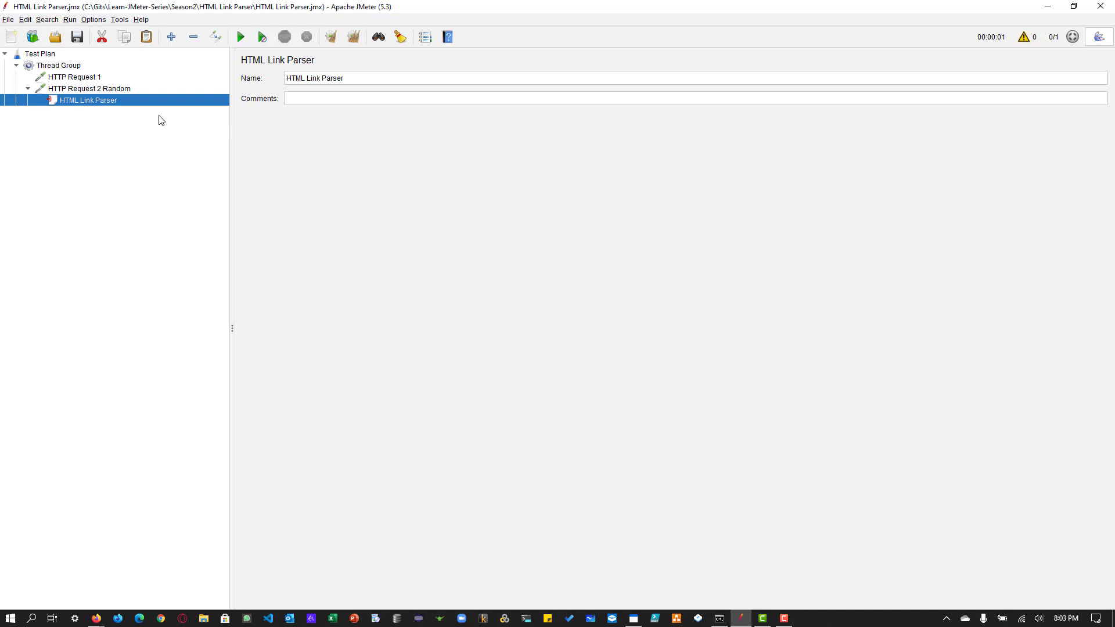
Step: Set the path of HTTP Request 1 to .* and compare its settings with HTTP Request 2 Random
click(117, 90)
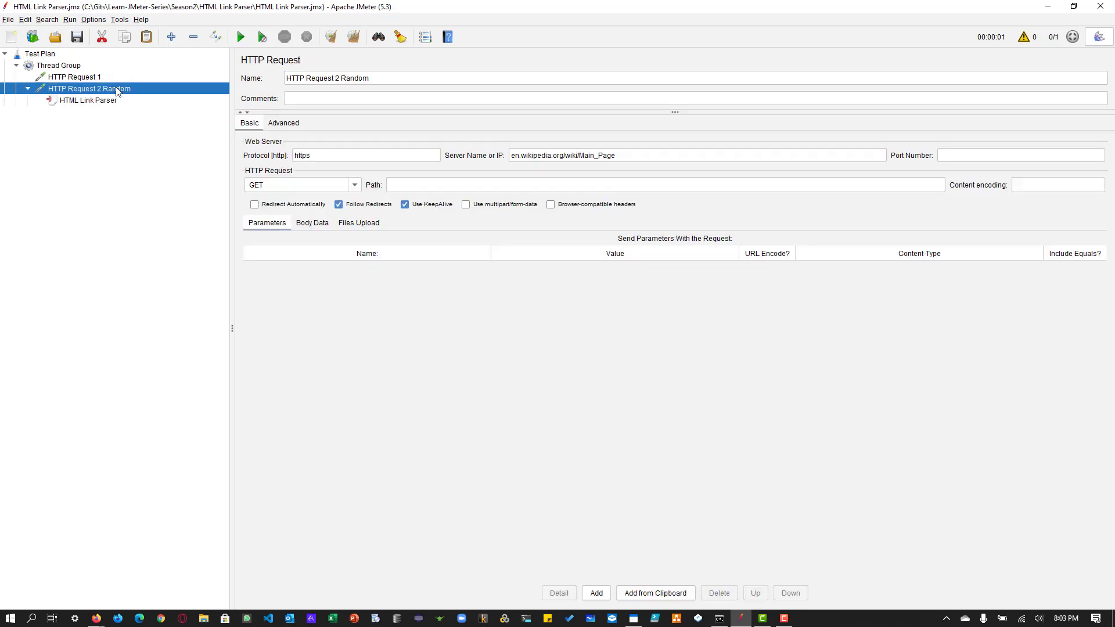
click(432, 185)
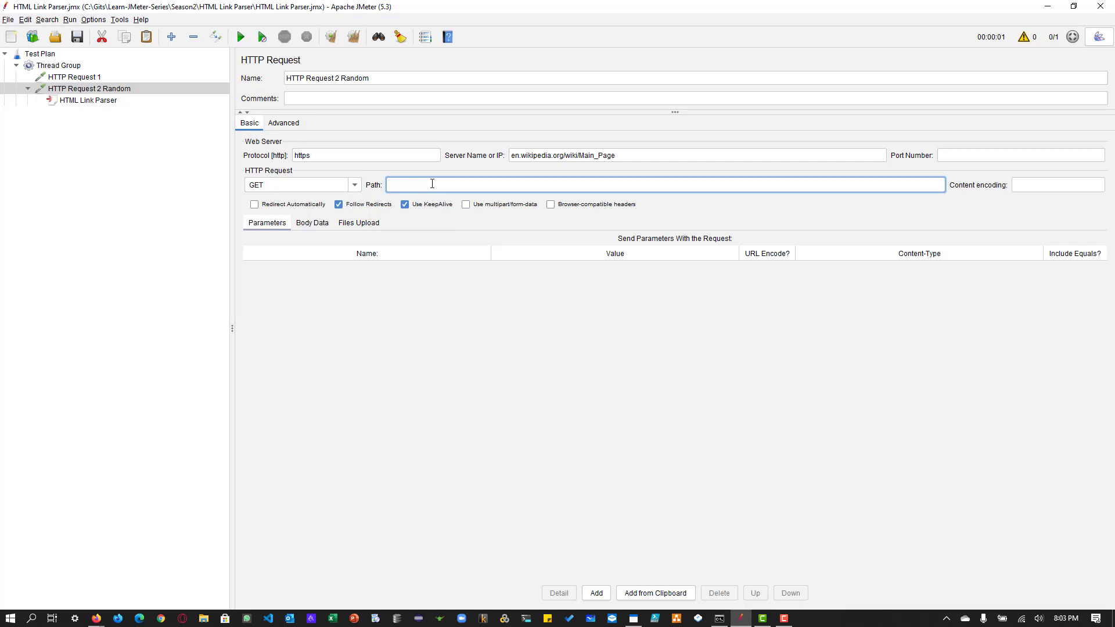
click(80, 77)
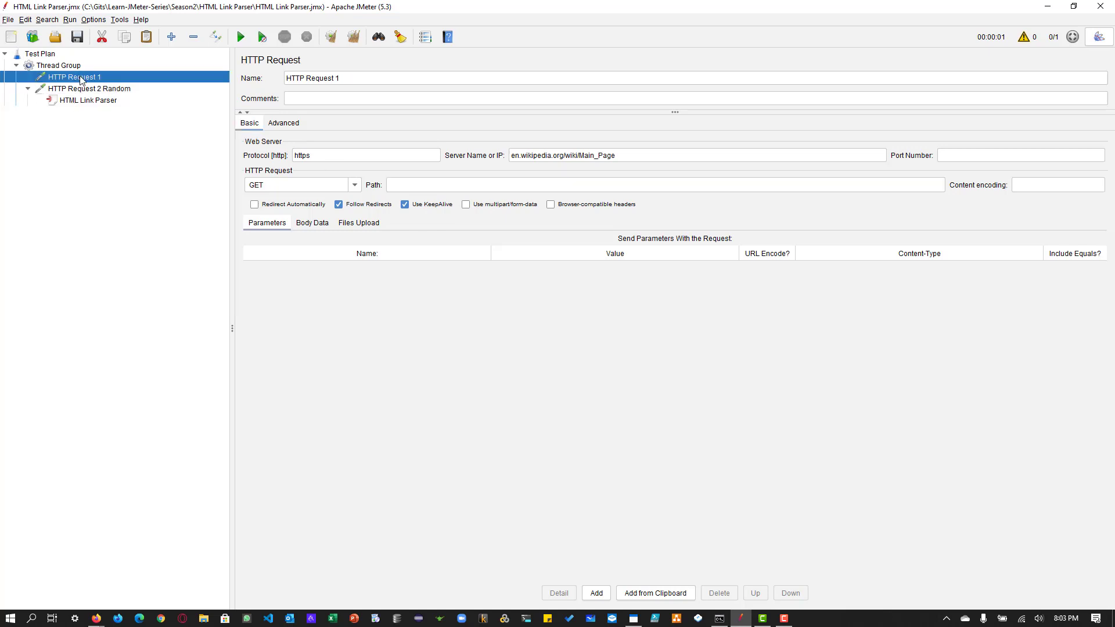
click(416, 186)
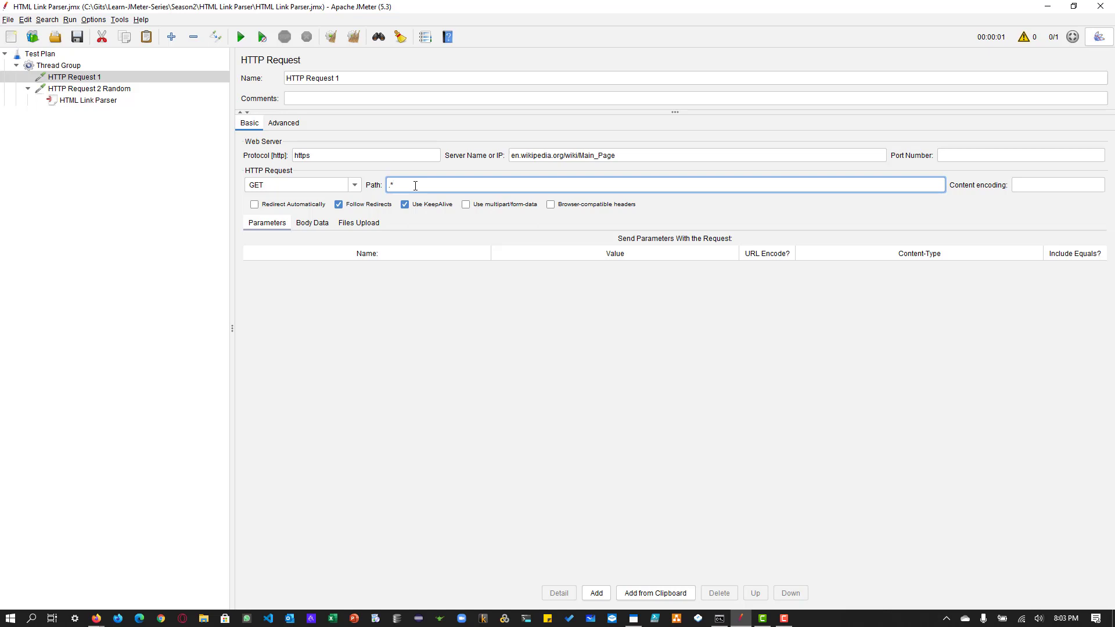
click(92, 84)
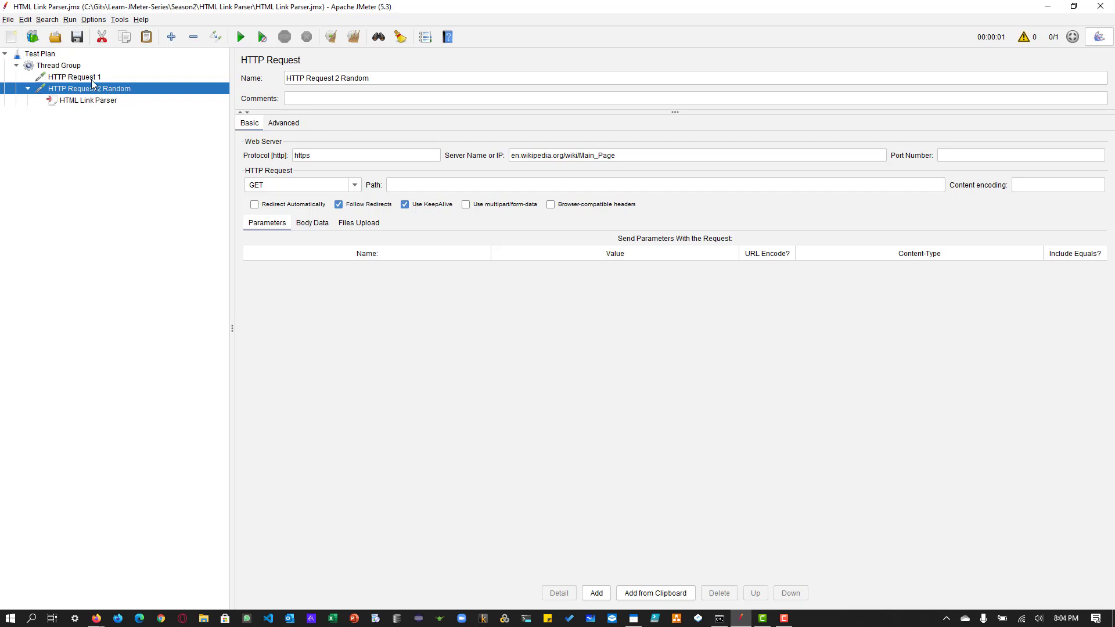
click(92, 78)
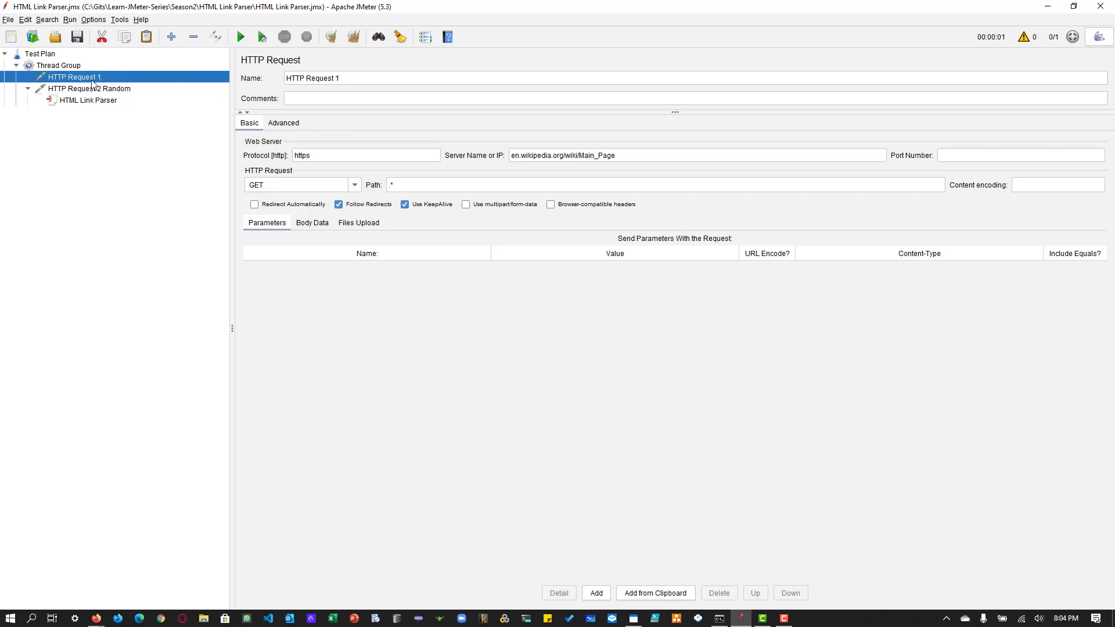
click(95, 88)
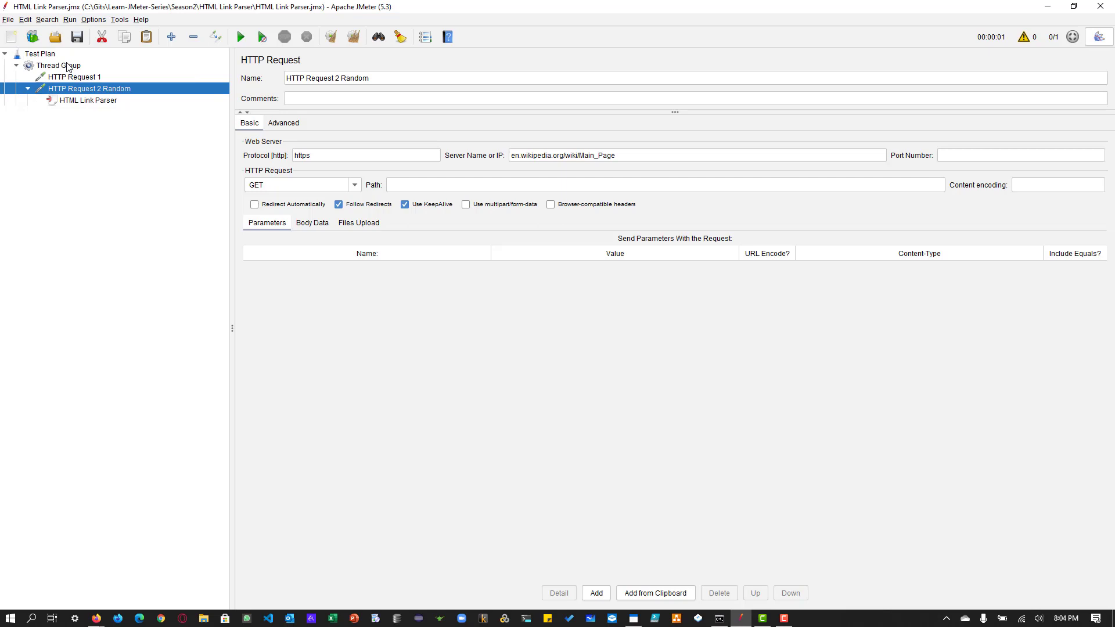
Step: Add a View Results Tree listener to the Thread Group
click(68, 65)
right_click(68, 65)
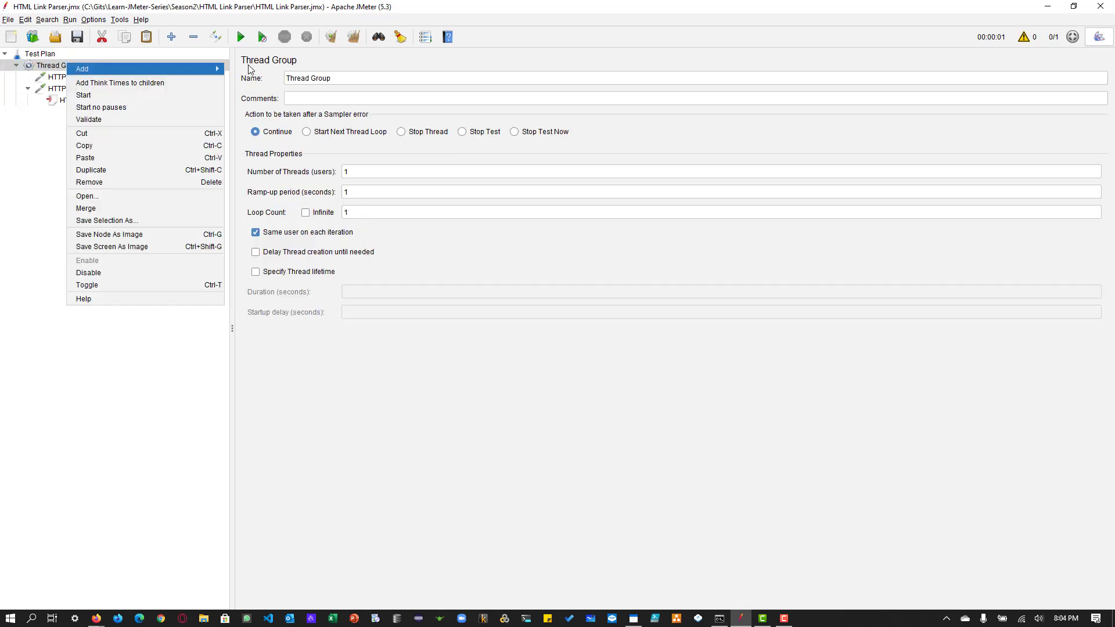
mouse_move(221, 69)
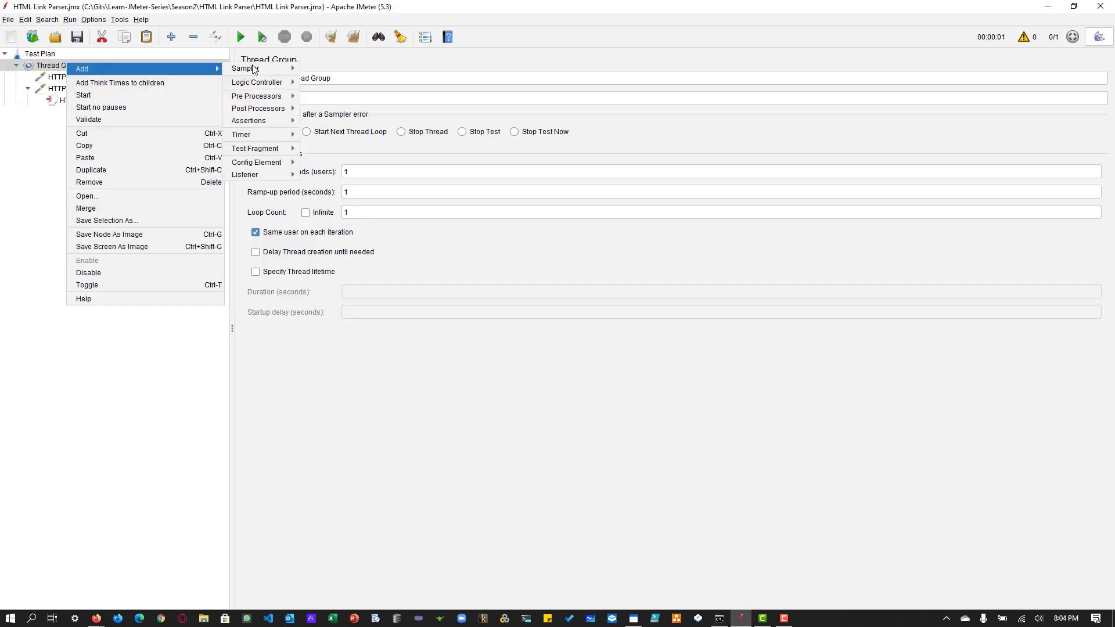
click(355, 174)
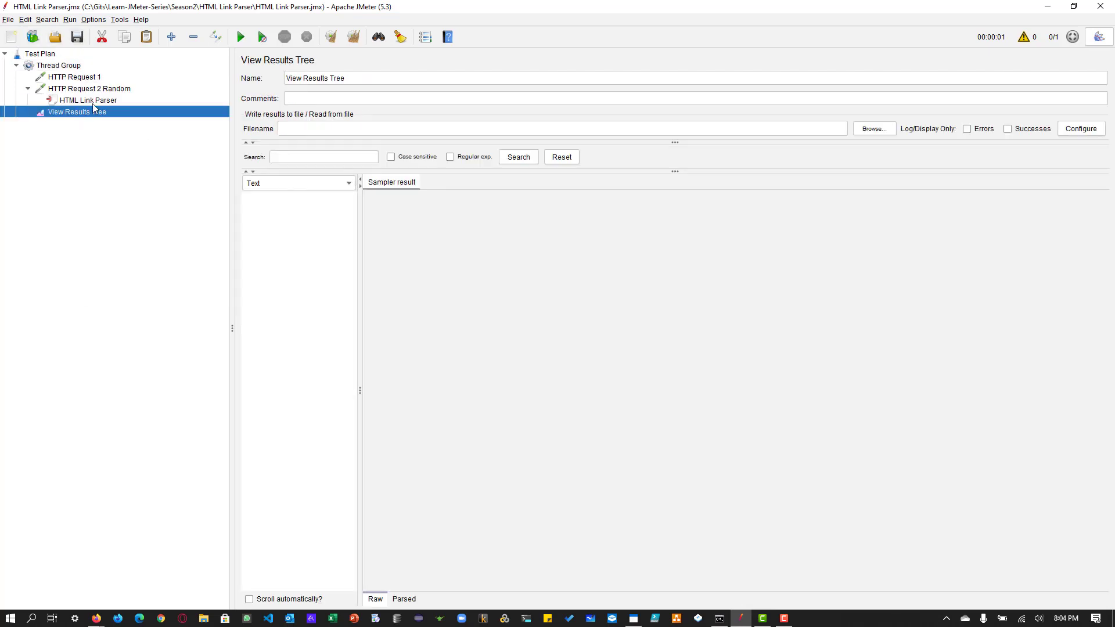
Step: Run the test and view the sampler result and request details of the first sample
click(240, 38)
click(266, 198)
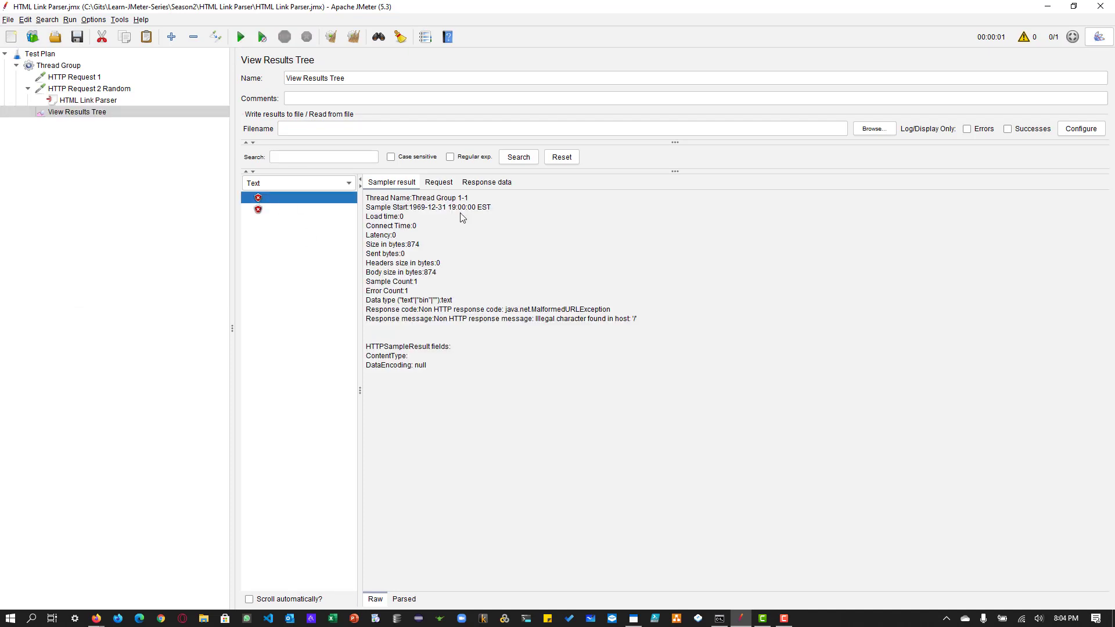
click(439, 182)
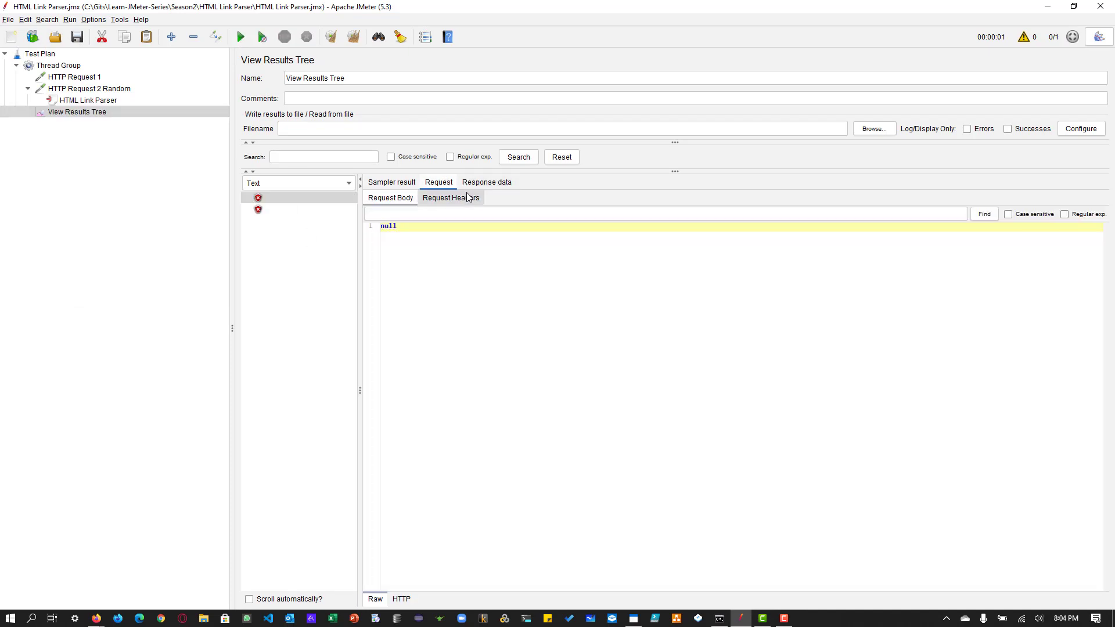
Step: Clear the path of HTTP Request 1 and set the path of HTTP Request 2 Random to .*
click(86, 78)
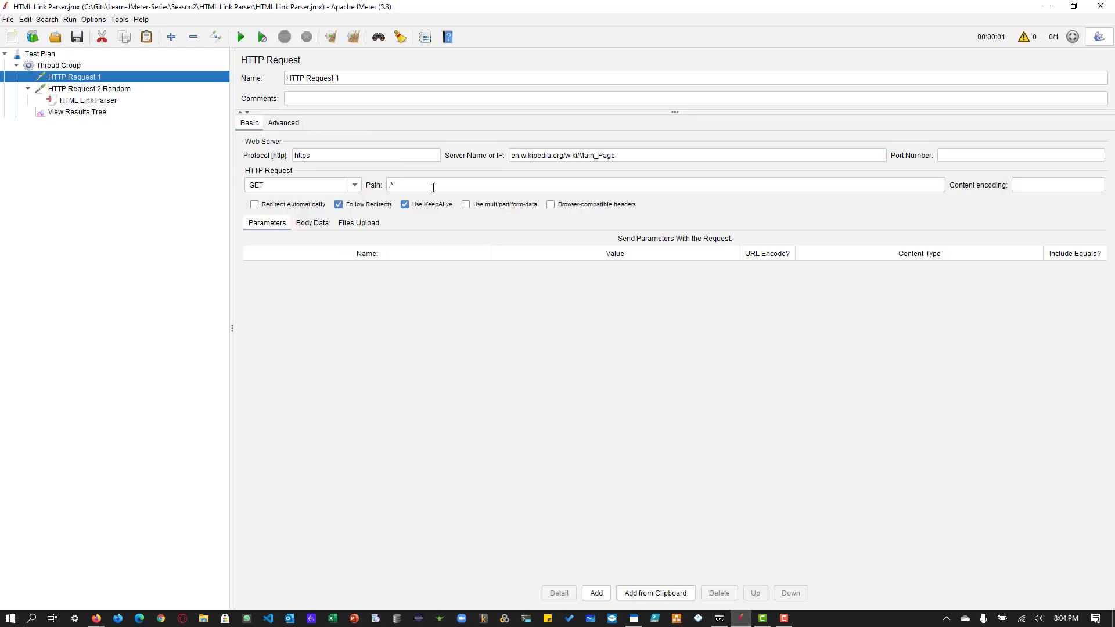
drag(432, 186, 353, 186)
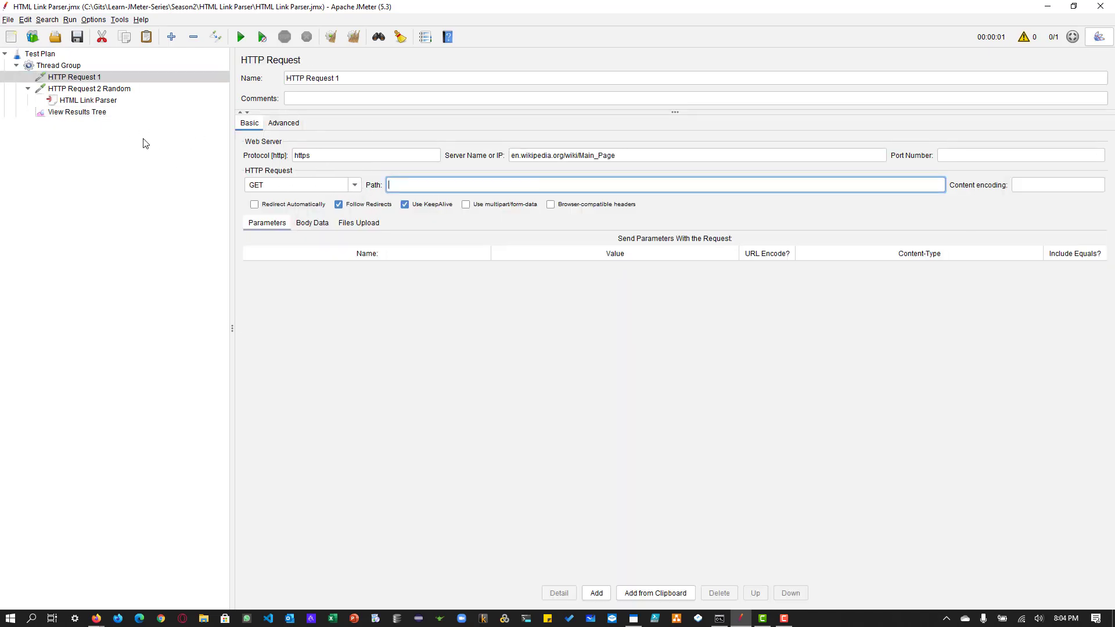
click(87, 89)
click(442, 190)
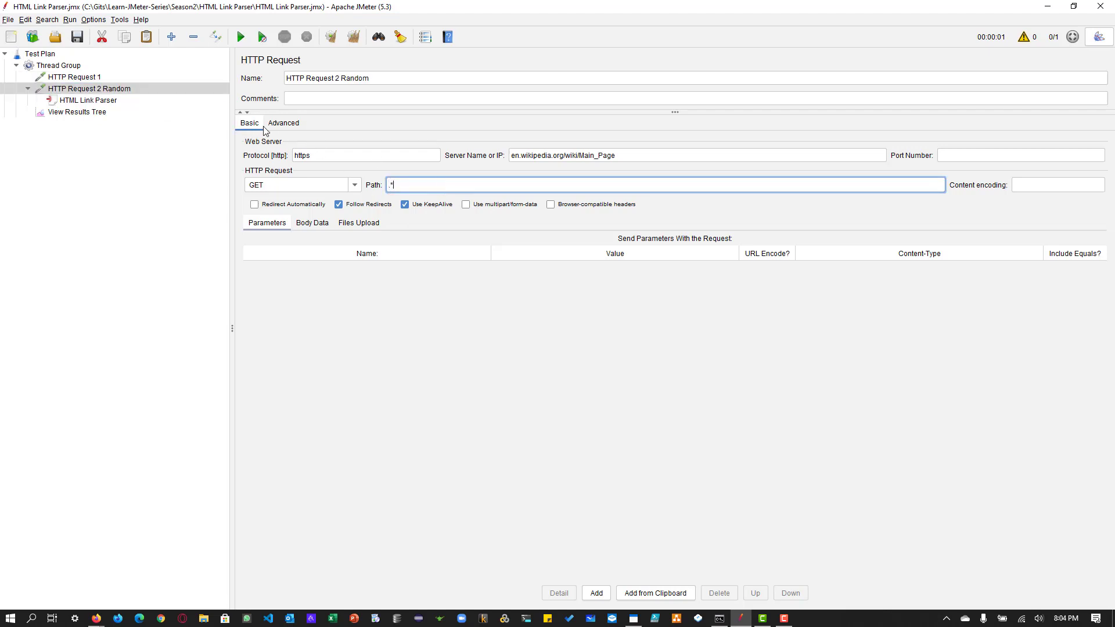
Step: Clear the old results, rerun the test and view the first sample's sampler result and request details
click(90, 77)
click(95, 89)
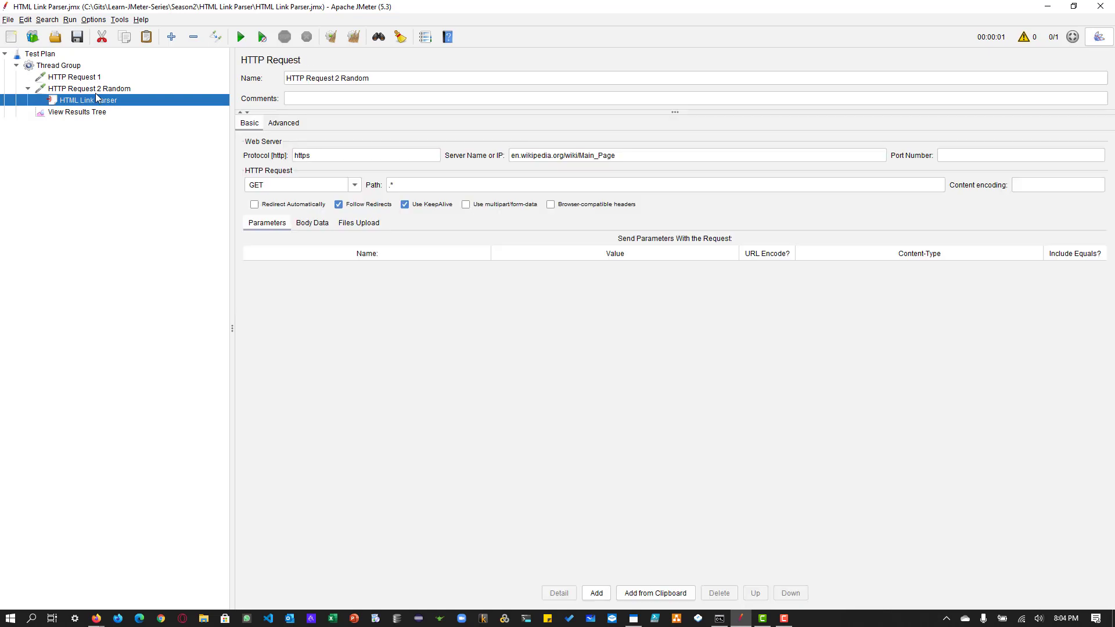
click(81, 112)
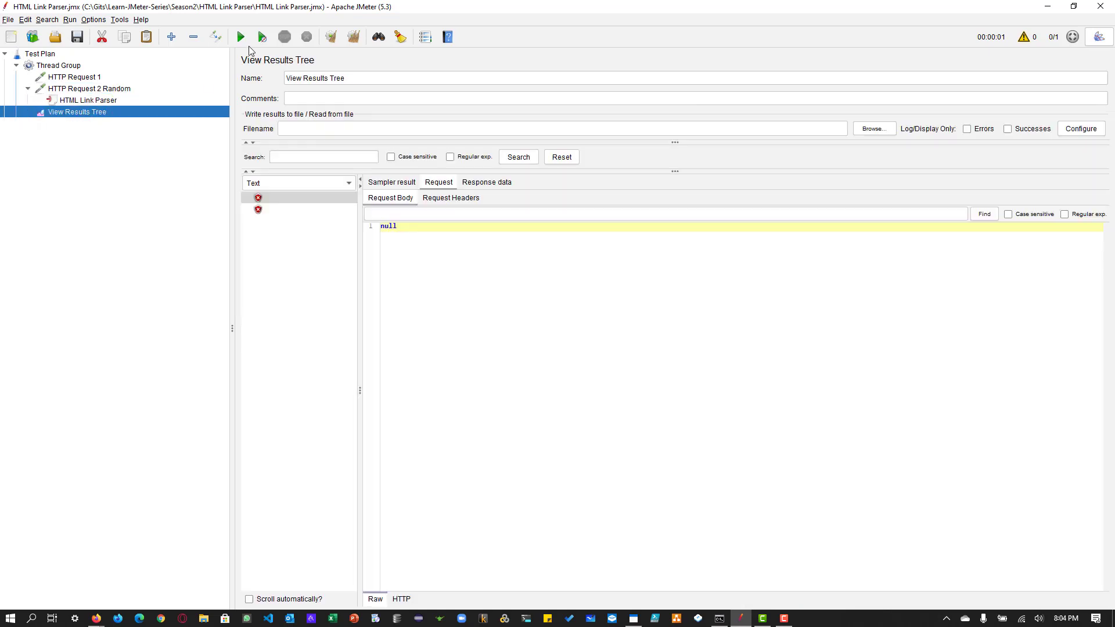
click(331, 40)
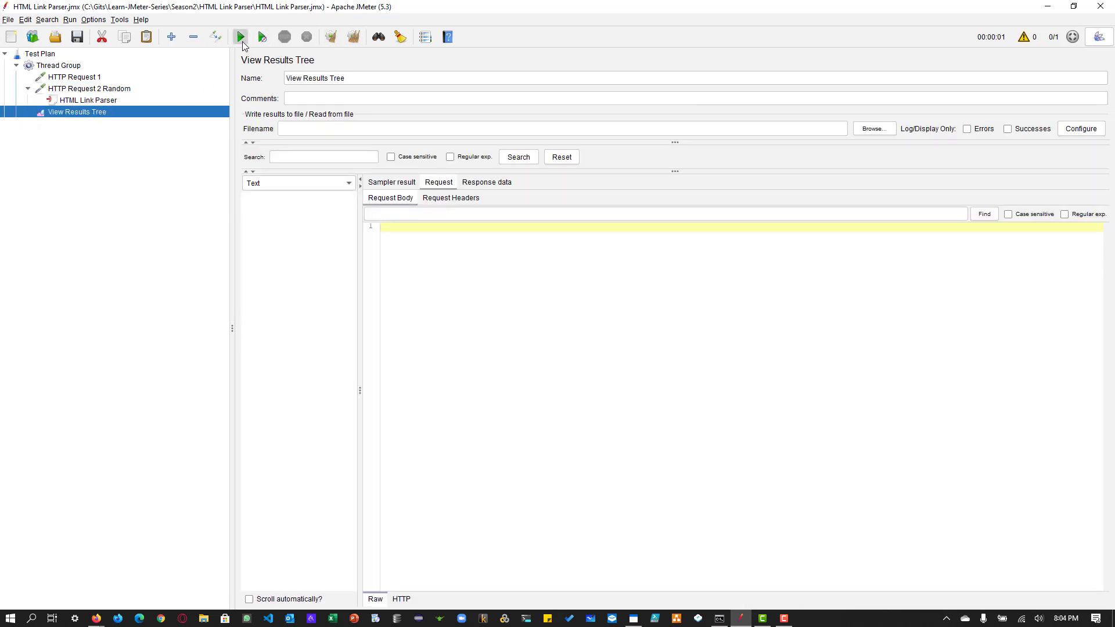
click(242, 38)
click(260, 199)
click(409, 183)
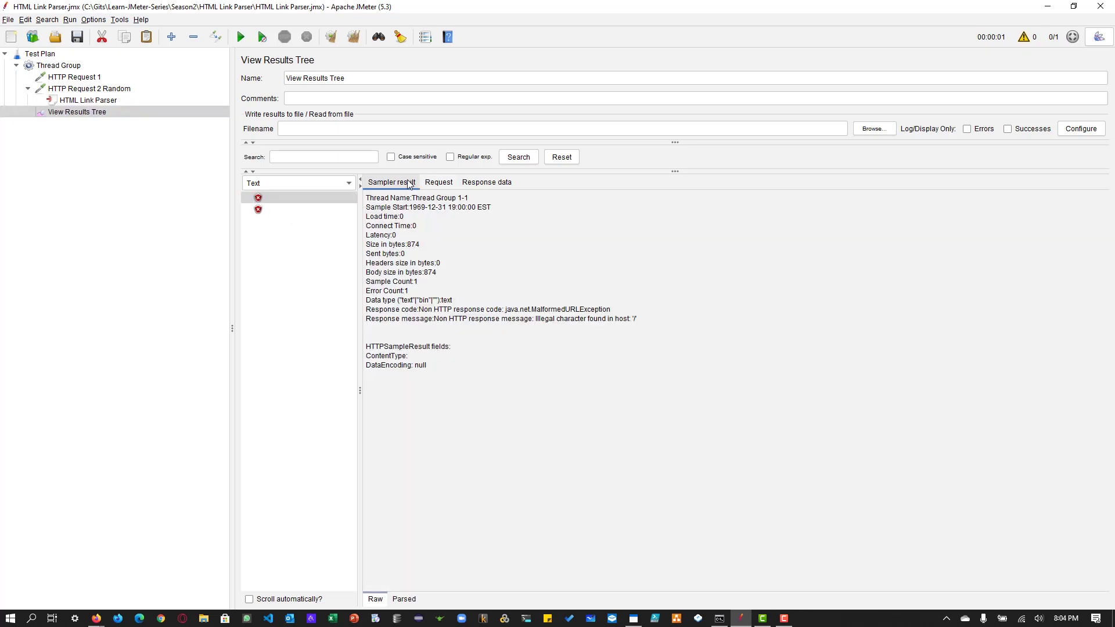
click(430, 184)
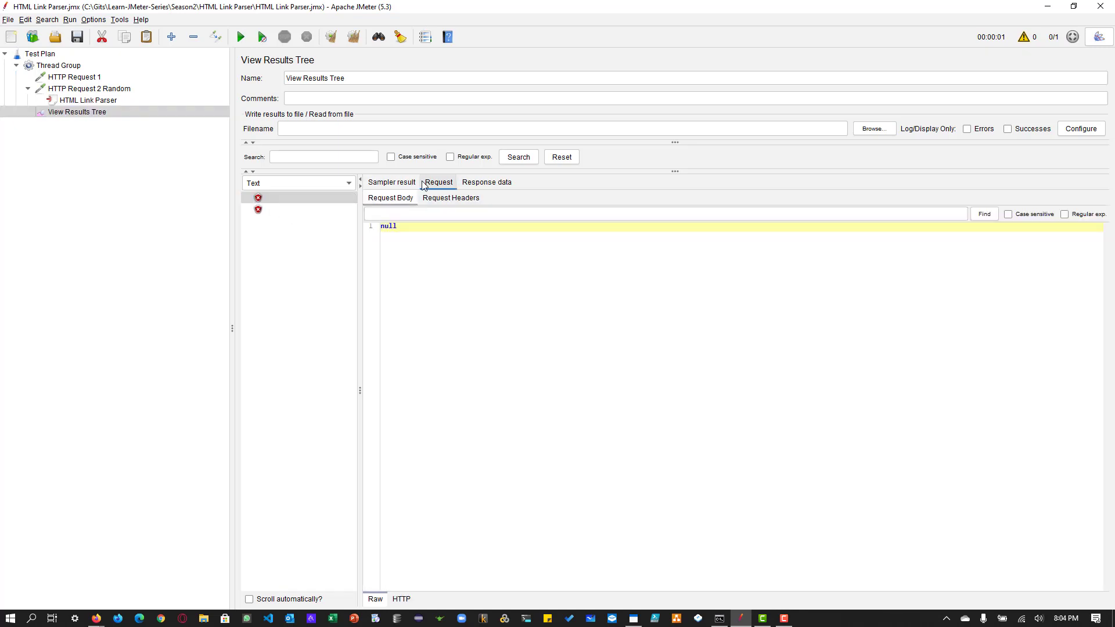
click(394, 183)
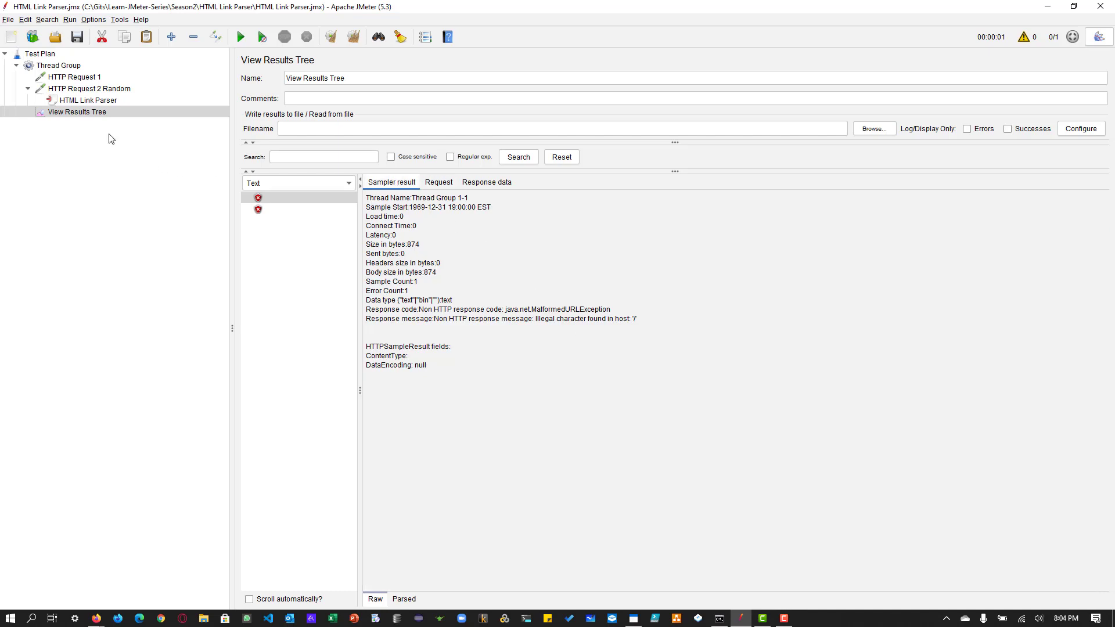
Step: Move /wiki/Main_Page from the server name of HTTP Request 1 to its path, leaving en.wikipedia.org as the server
click(76, 78)
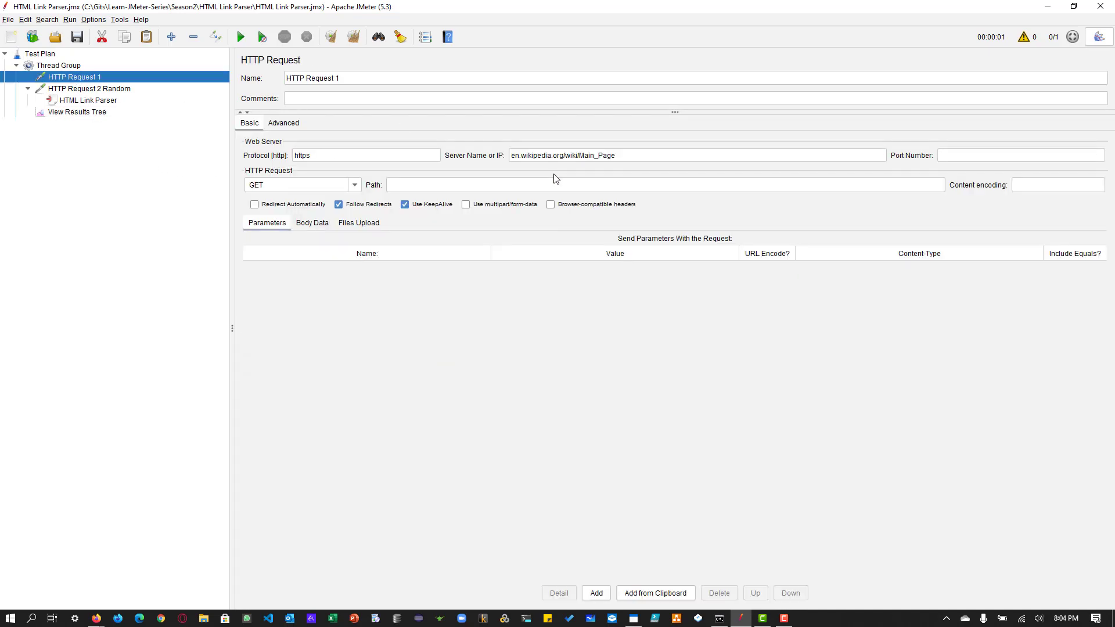
drag(564, 155, 634, 156)
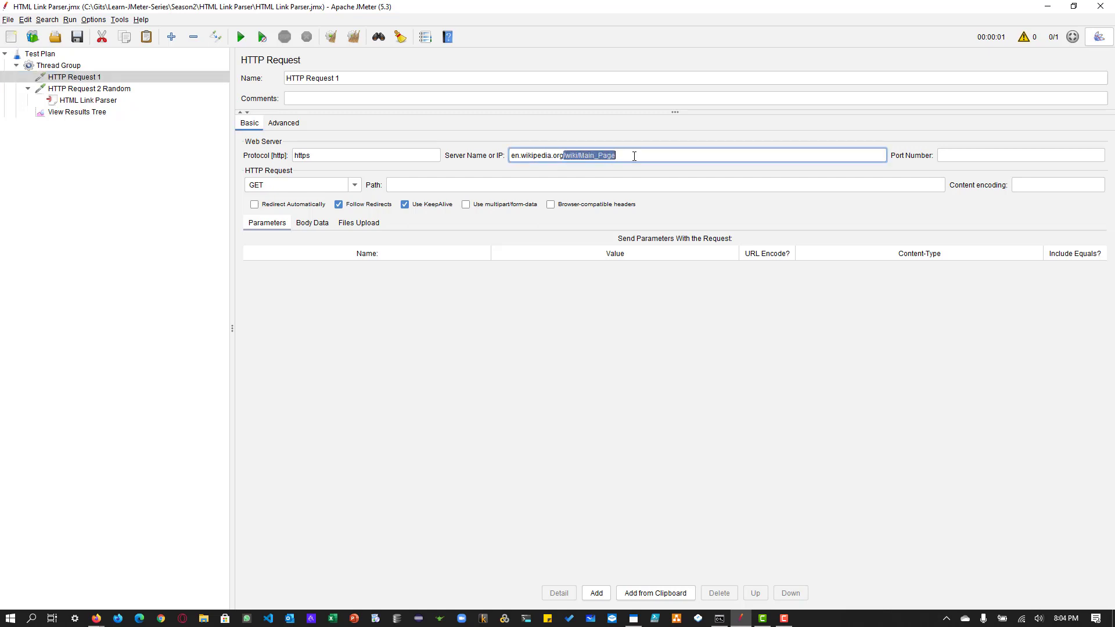
key(ctrl+x)
click(461, 188)
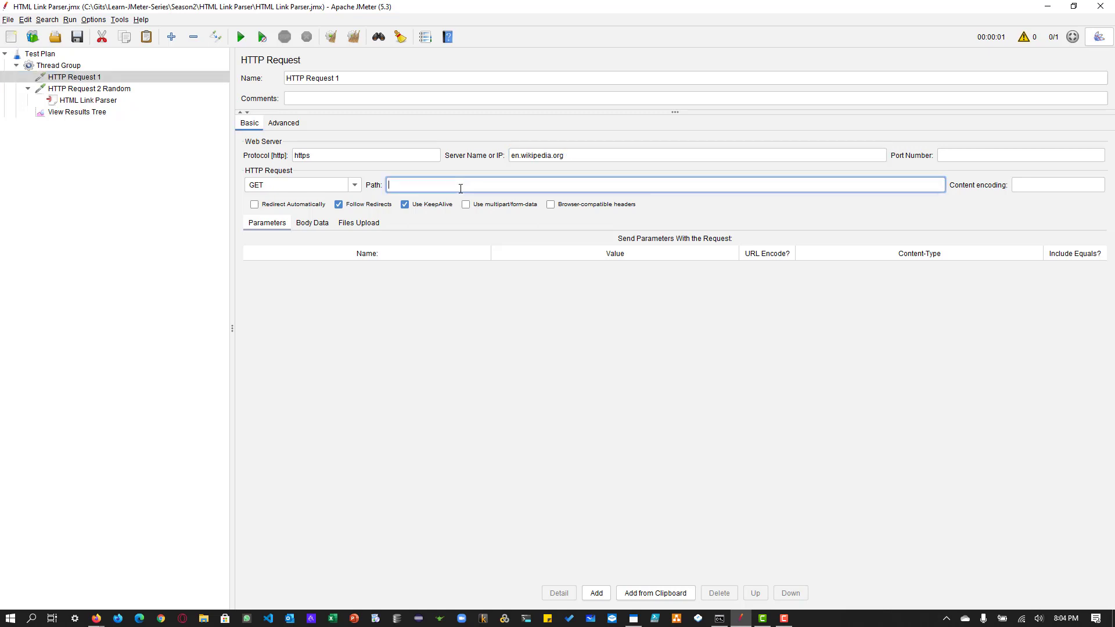
key(ctrl+v)
Step: Reduce the server name of HTTP Request 2 Random to en.wikipedia.org, keeping .* as its path
click(80, 90)
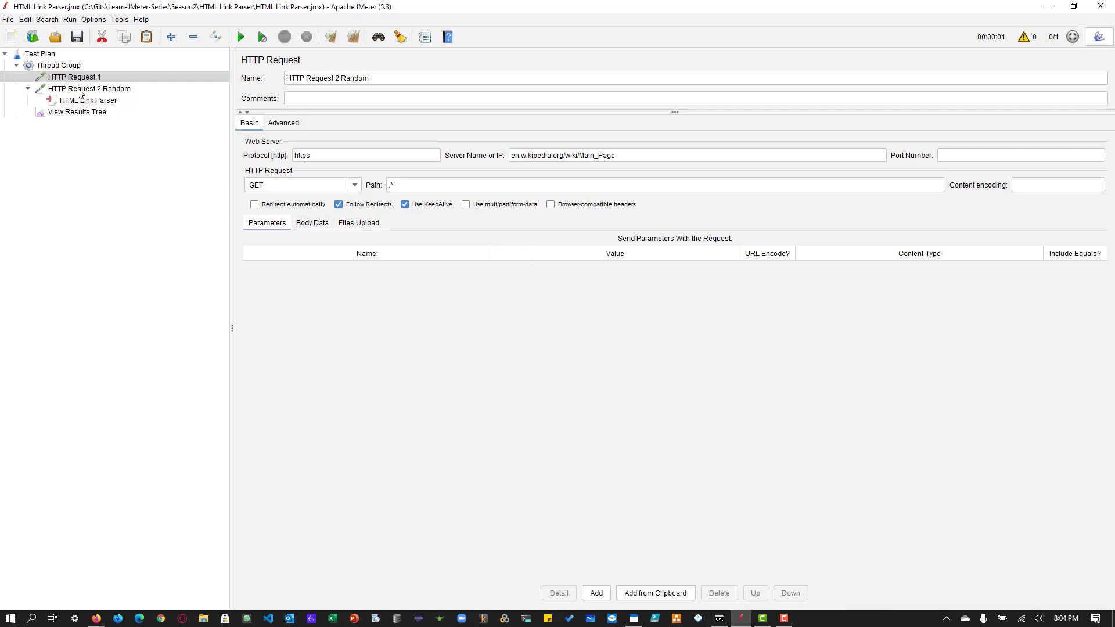
drag(567, 156, 659, 158)
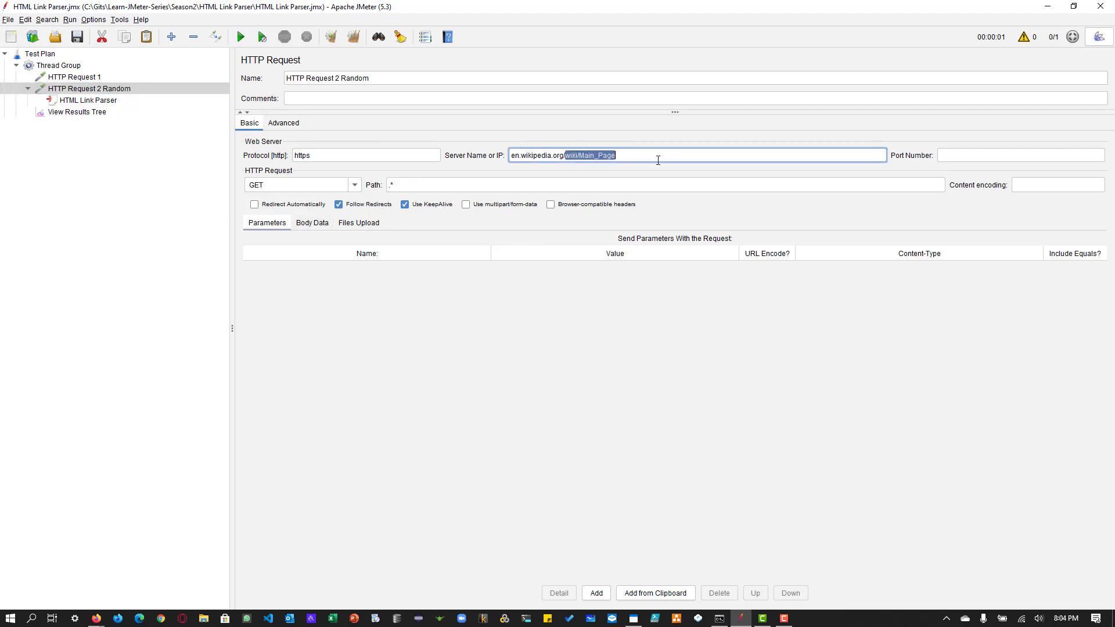
key(ctrl+x)
click(420, 183)
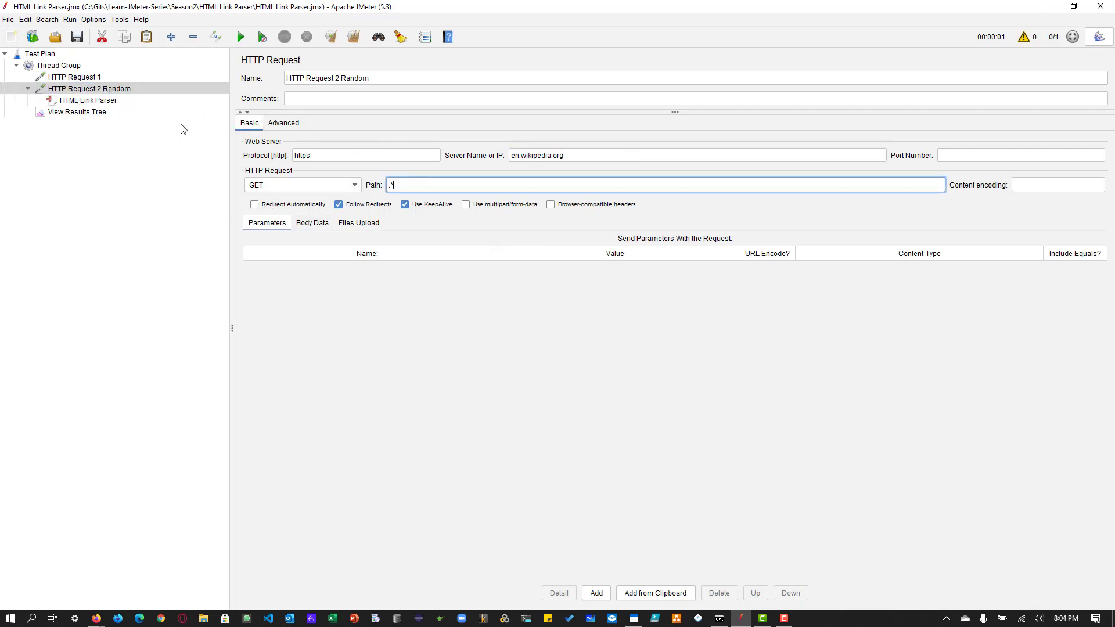
Step: Clear the old results, rerun the test and compare the request URLs of HTTP Request 1 and HTTP Request 2 Random
click(88, 112)
click(330, 37)
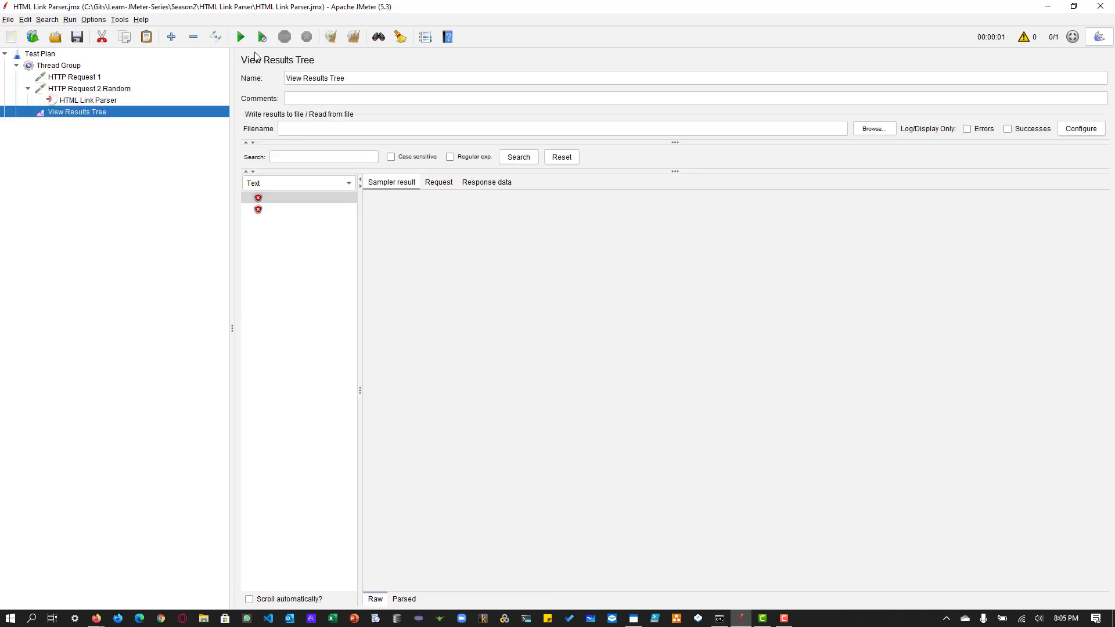
click(256, 30)
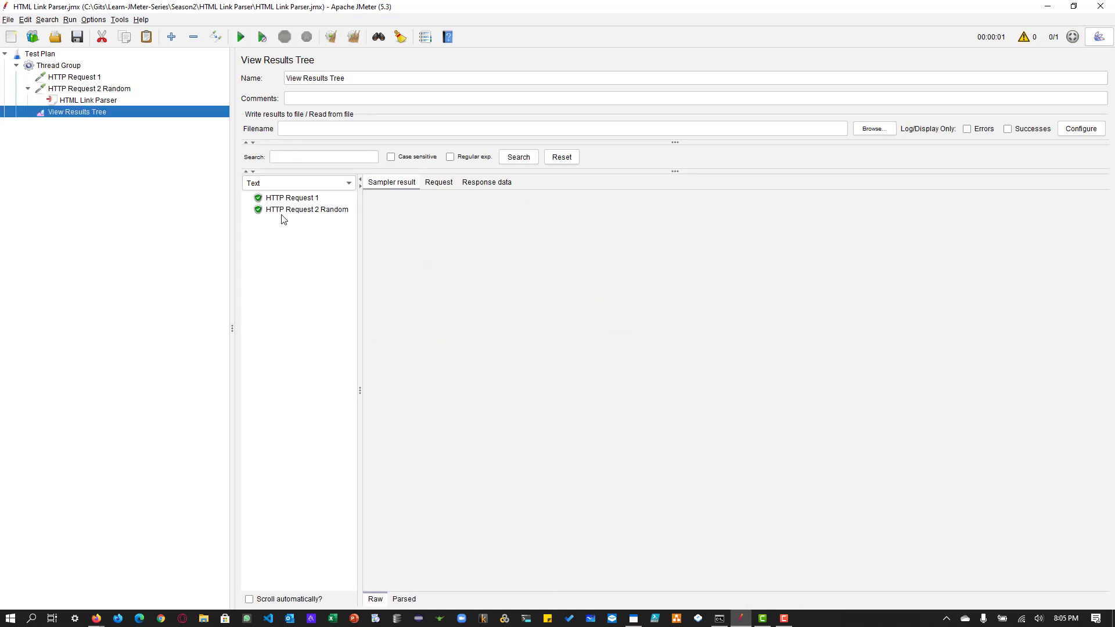
click(294, 199)
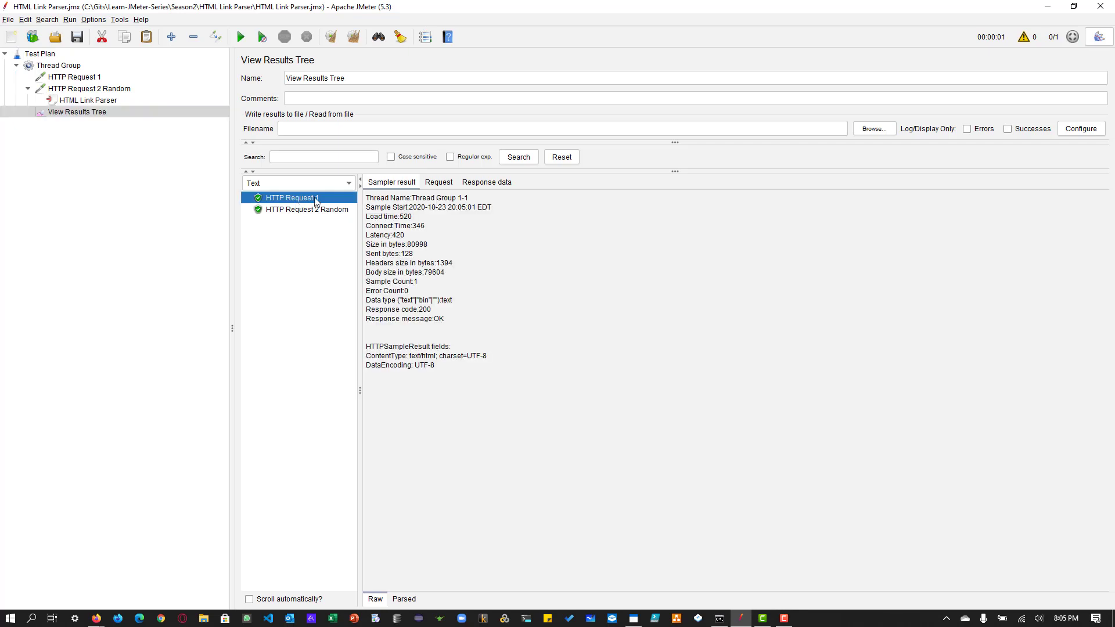
click(438, 182)
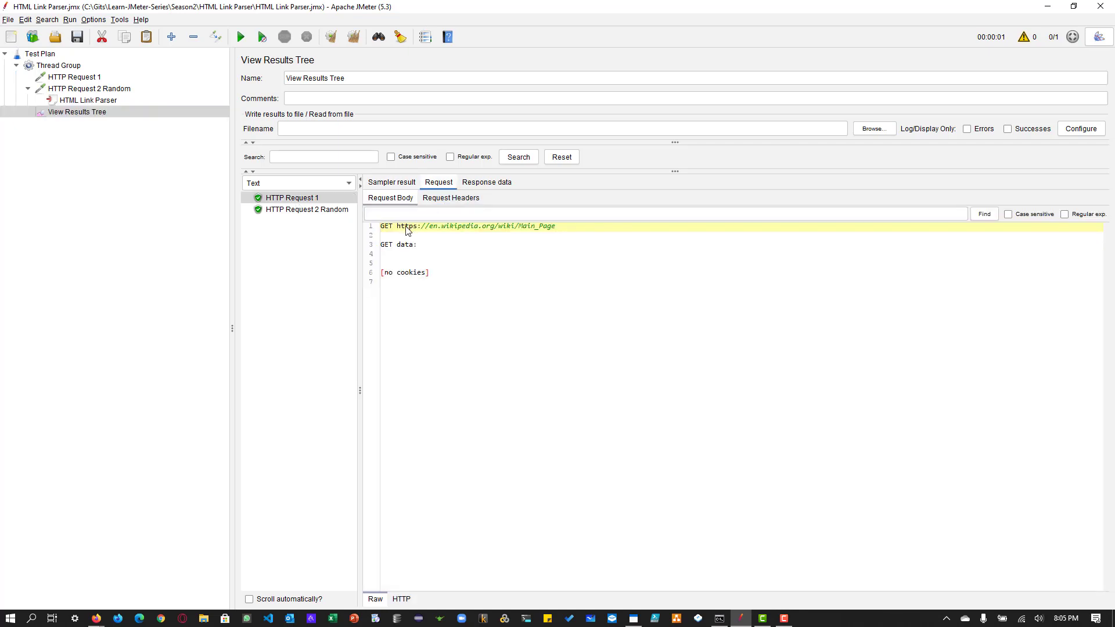
drag(397, 228, 567, 232)
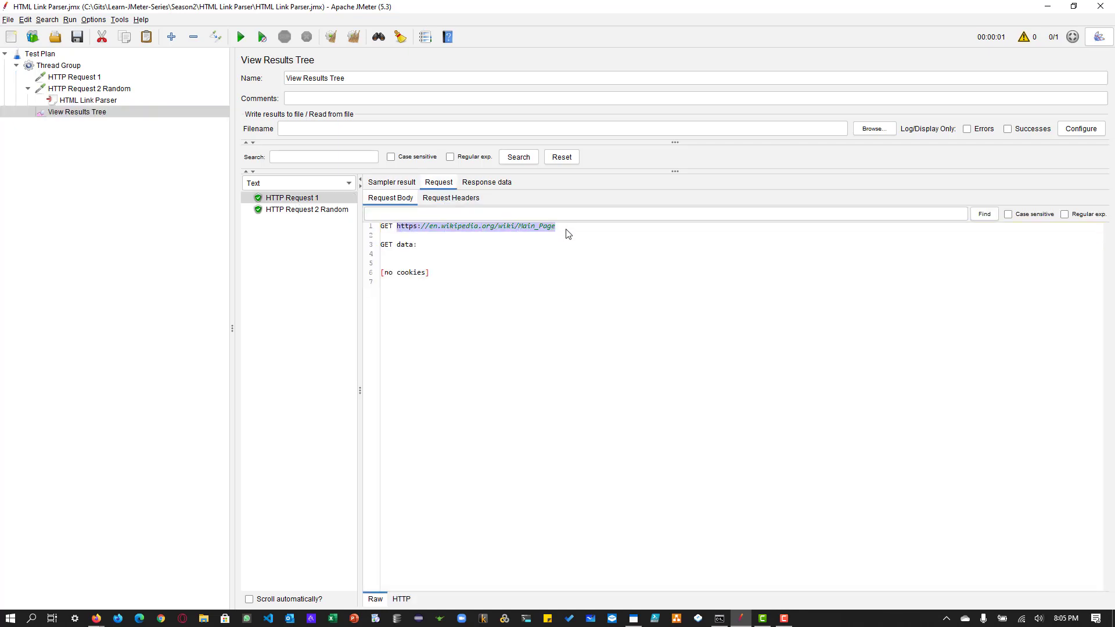
click(300, 213)
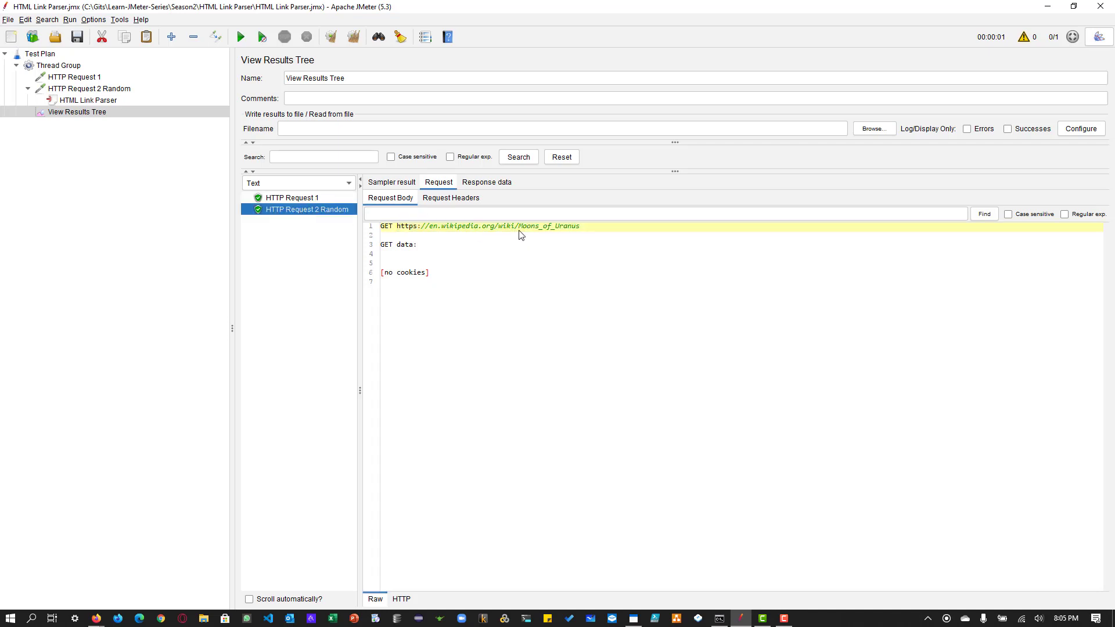
drag(519, 229, 579, 229)
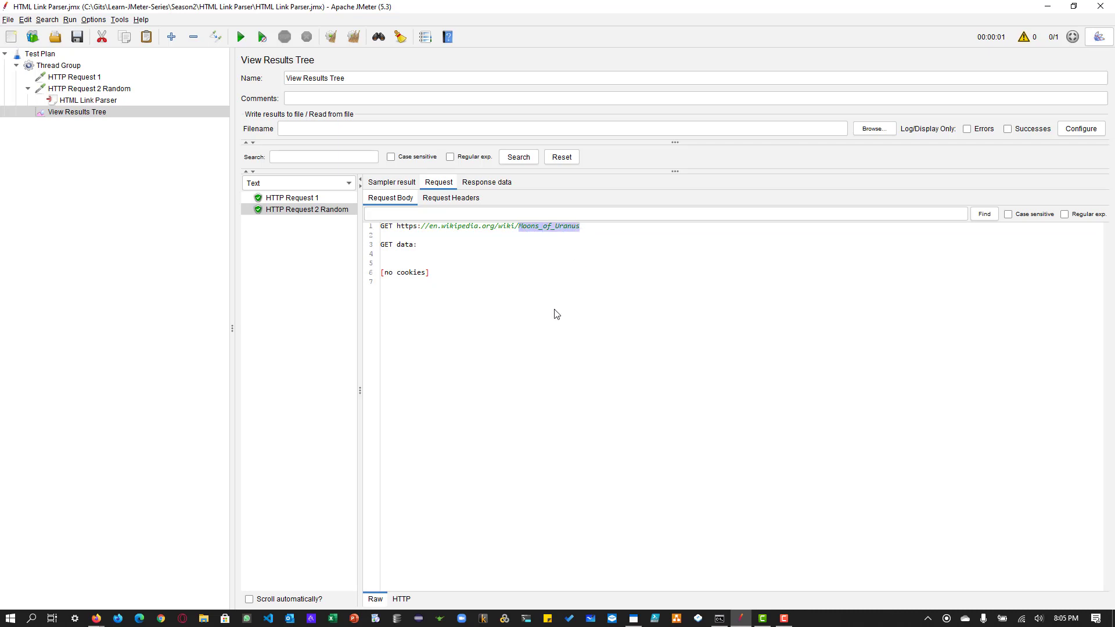
Step: Add a Loop Controller to the Thread Group after HTTP Request 1 and nest HTTP Request 2 Random with its HTML Link Parser inside it
click(65, 68)
right_click(65, 70)
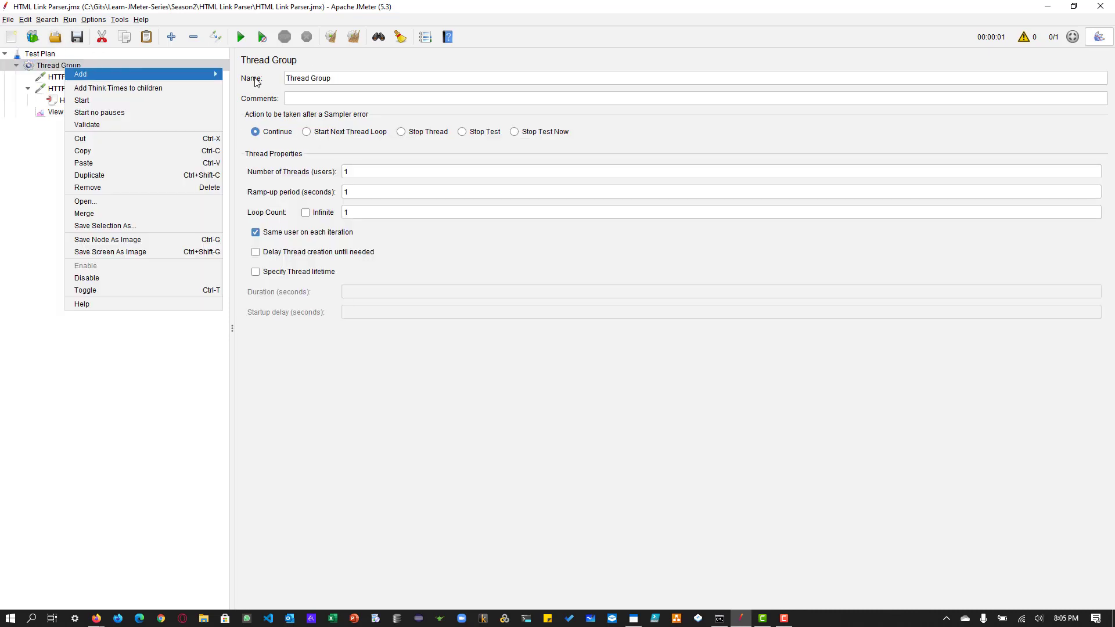
mouse_move(212, 73)
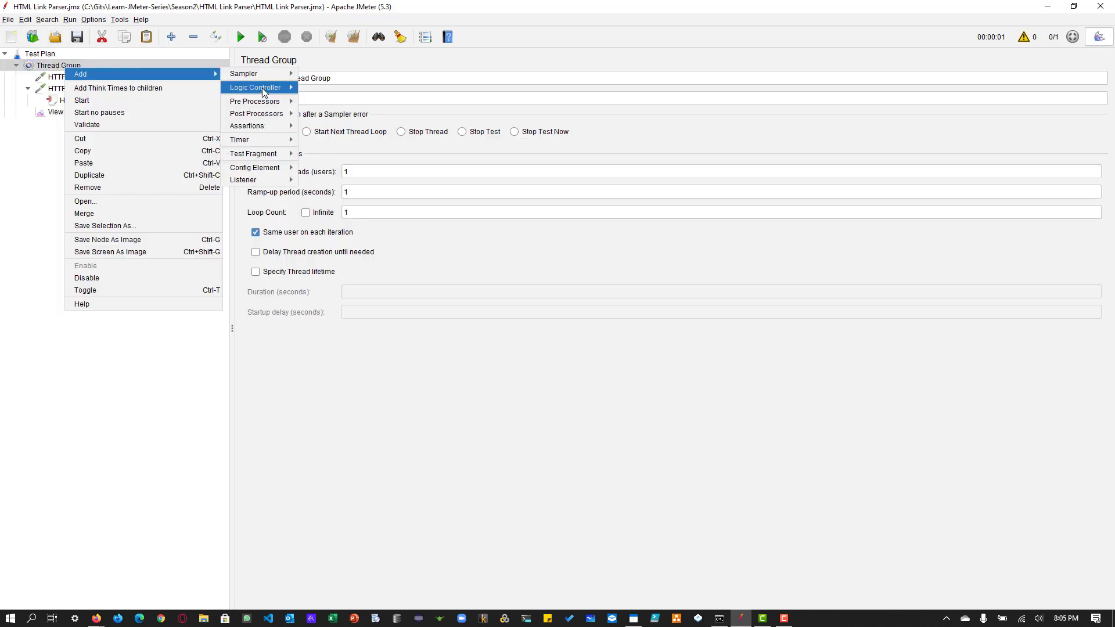
mouse_move(262, 89)
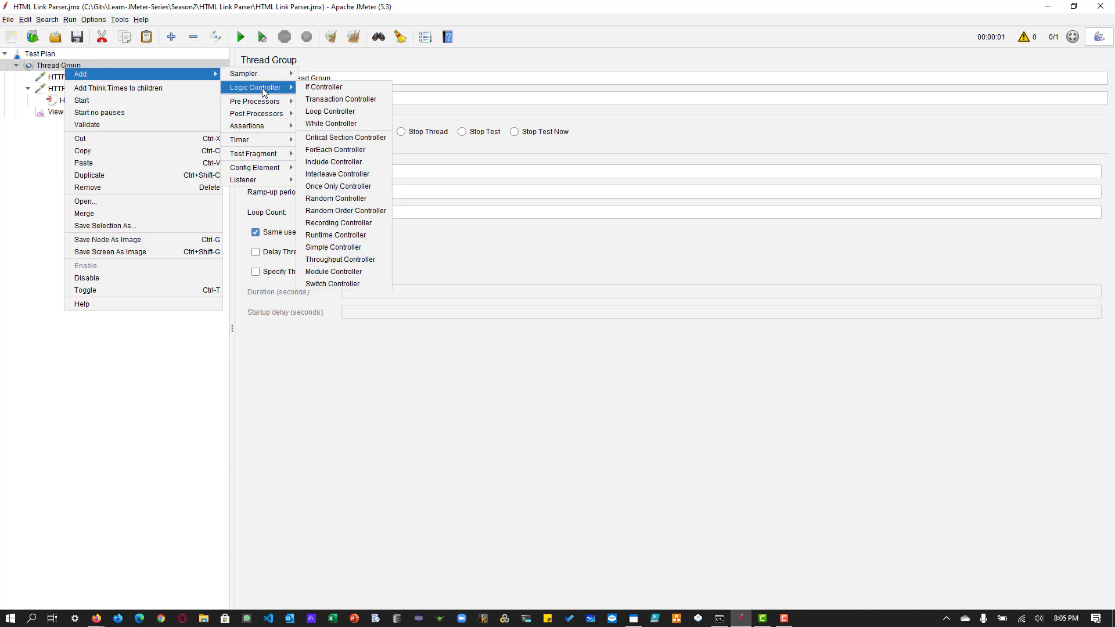
click(340, 113)
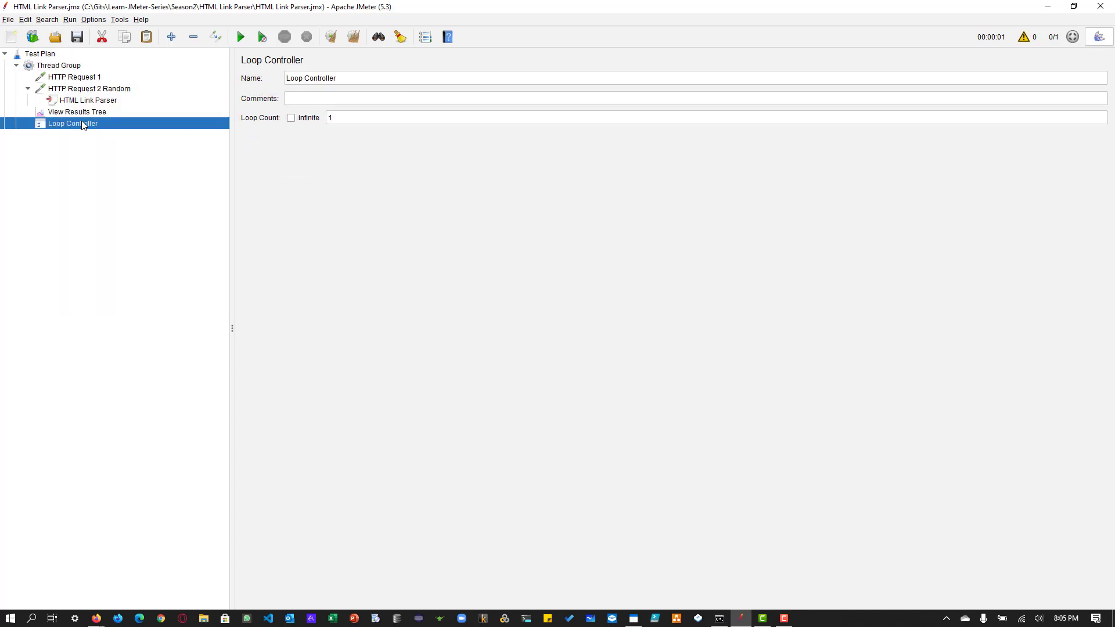
mouse_move(68, 89)
mouse_down()
mouse_move(88, 106)
mouse_move(87, 89)
mouse_up()
click(86, 103)
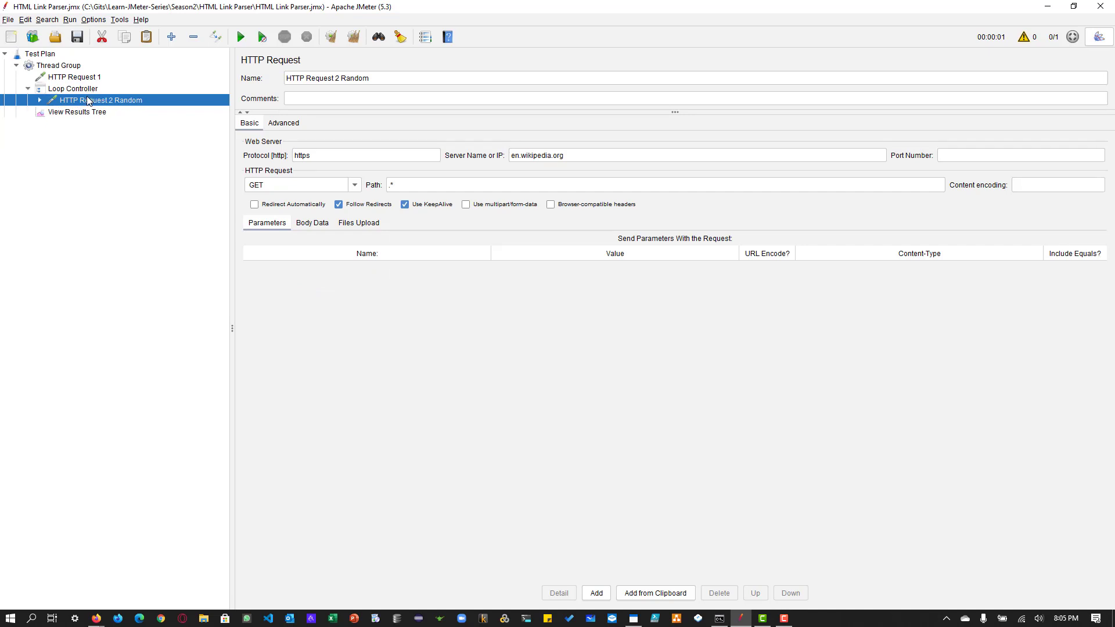
double_click(86, 99)
Step: Set the loop count of the Loop Controller to 10
click(81, 92)
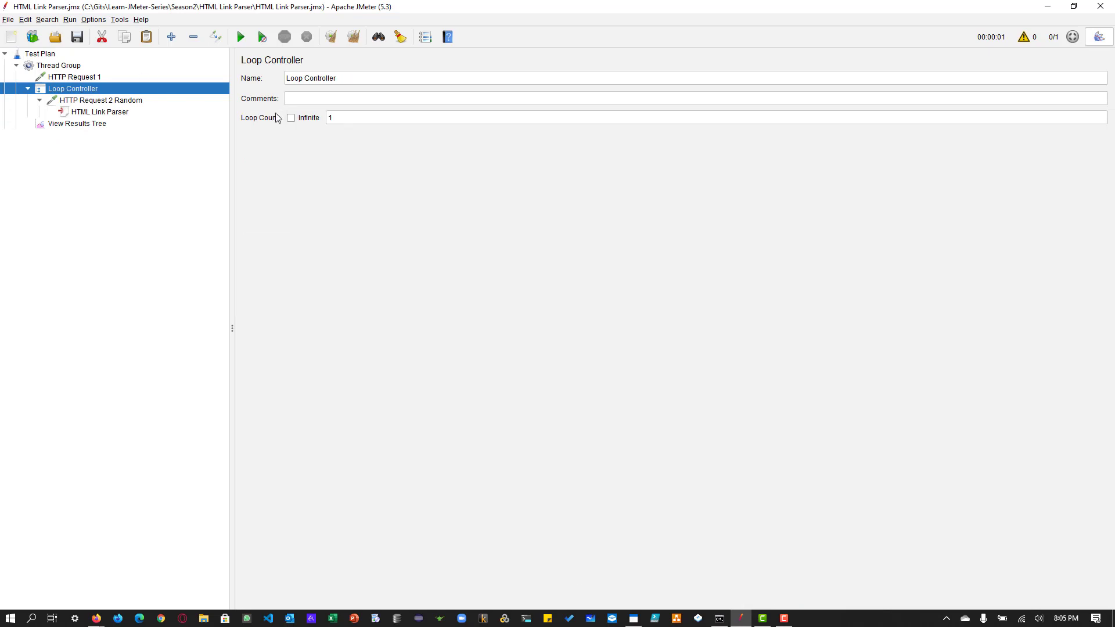
click(338, 117)
text(0)
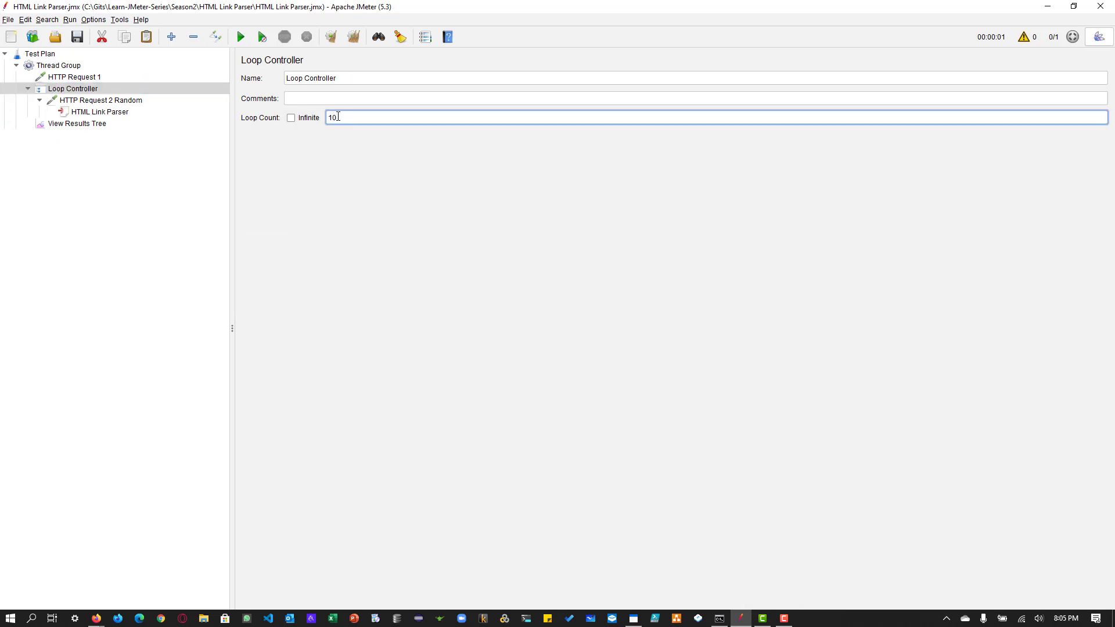
Step: Clear the old results in View Results Tree and rerun the test with the loop
click(102, 123)
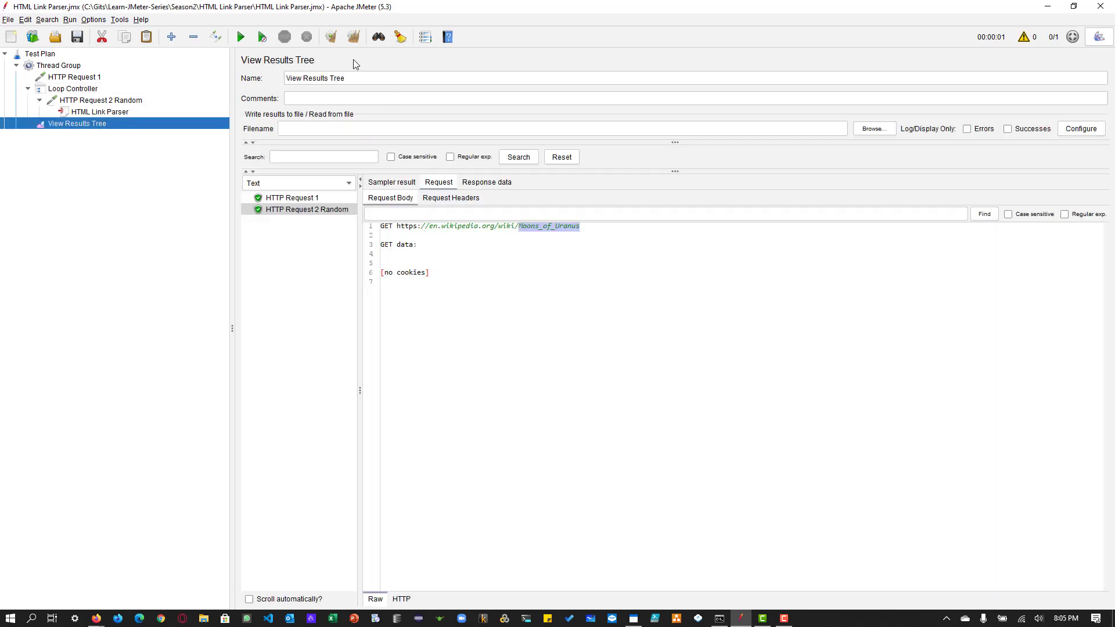
click(332, 39)
click(240, 37)
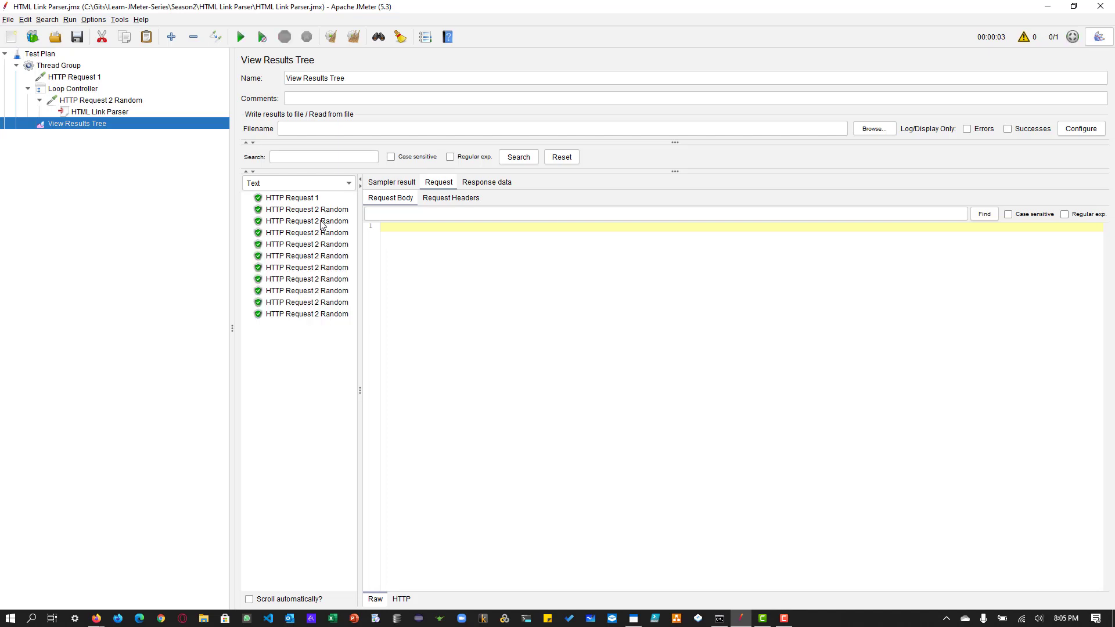
Step: Examine the request URLs of the successive HTTP Request 2 Random samples and open the HTML Link Parser element
click(322, 223)
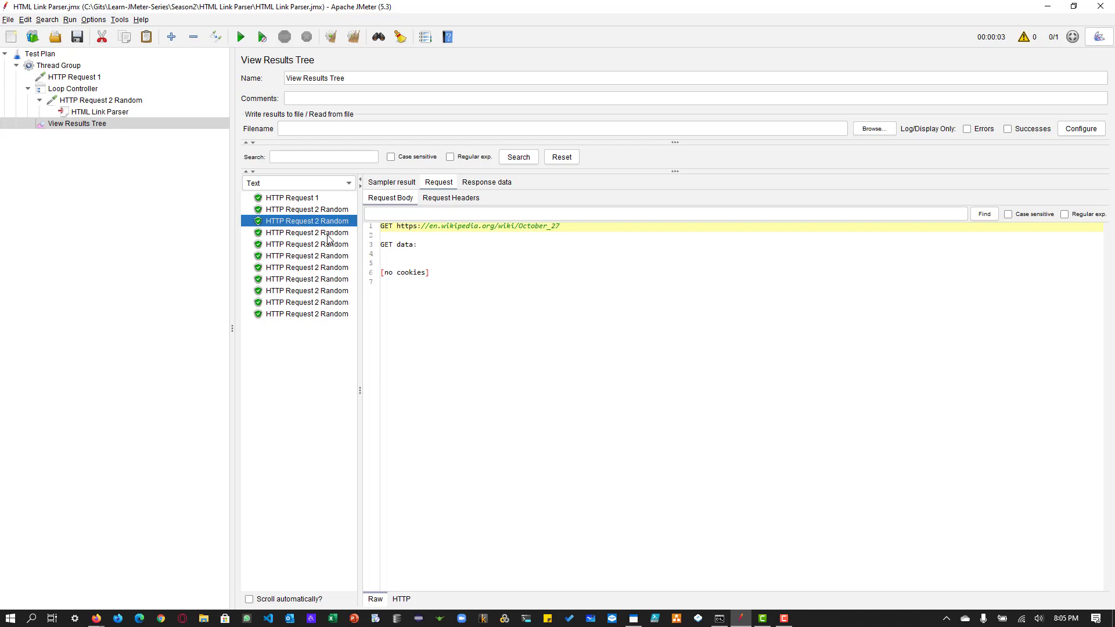
click(328, 235)
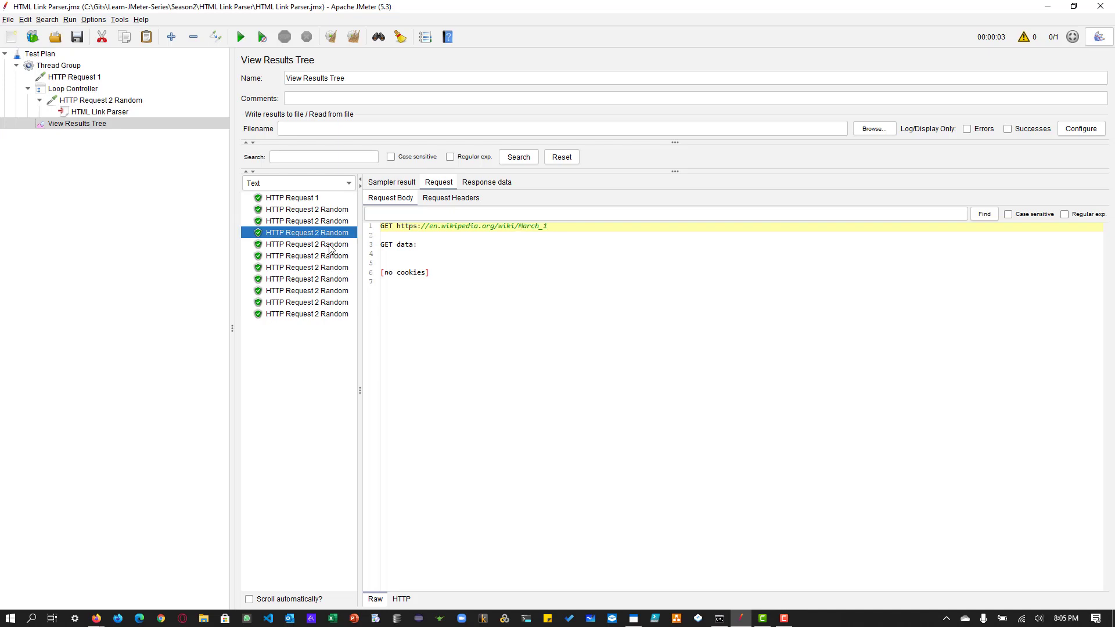
click(331, 247)
click(330, 257)
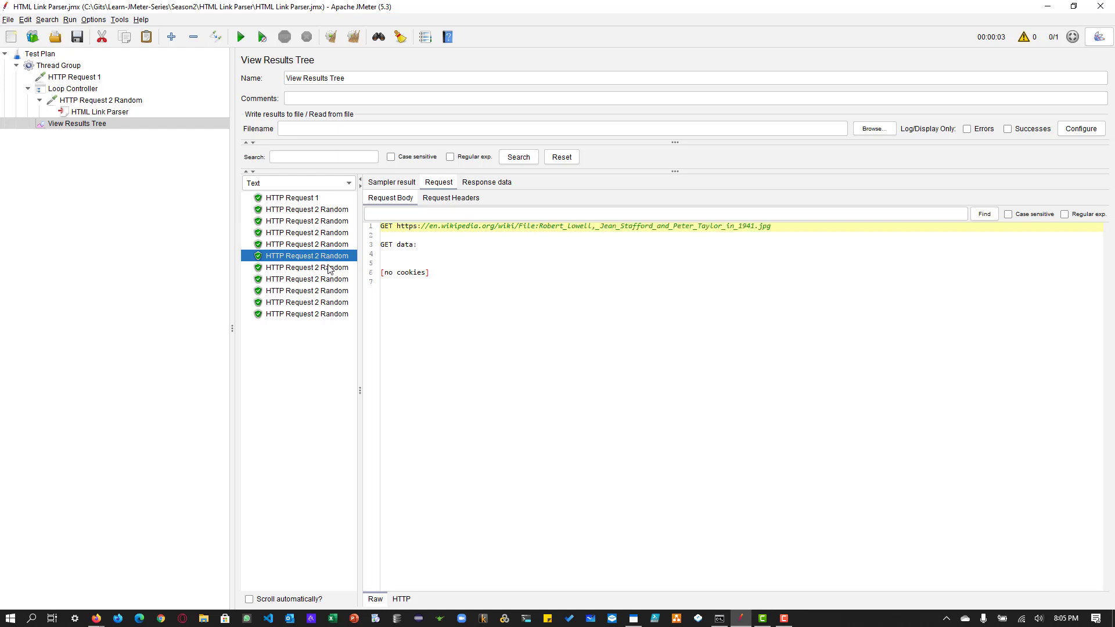
click(329, 267)
click(328, 280)
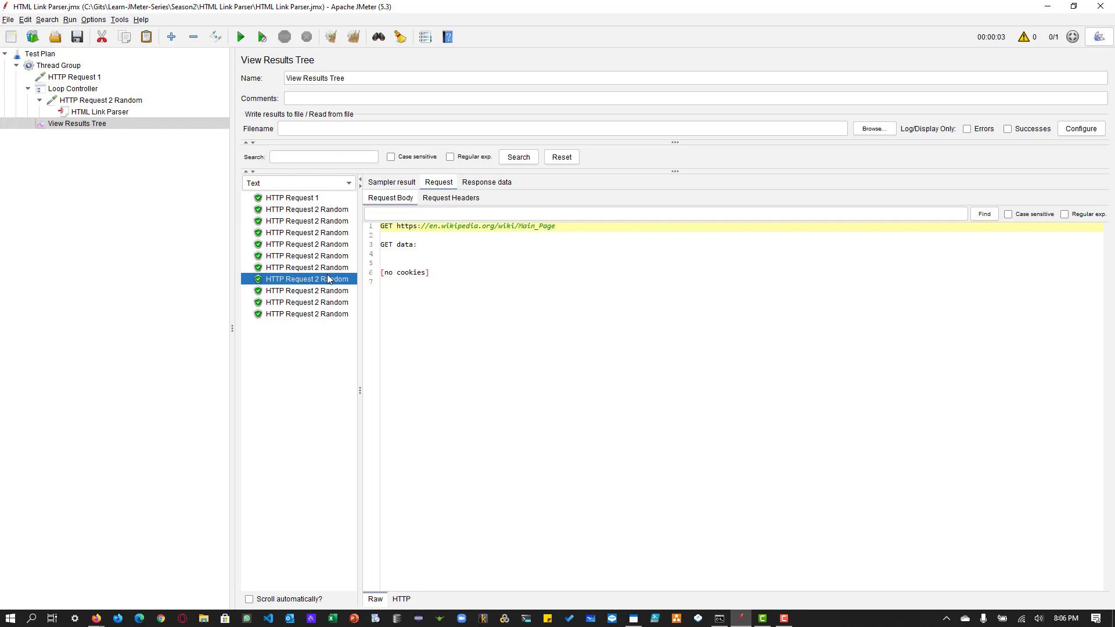
click(329, 292)
click(329, 302)
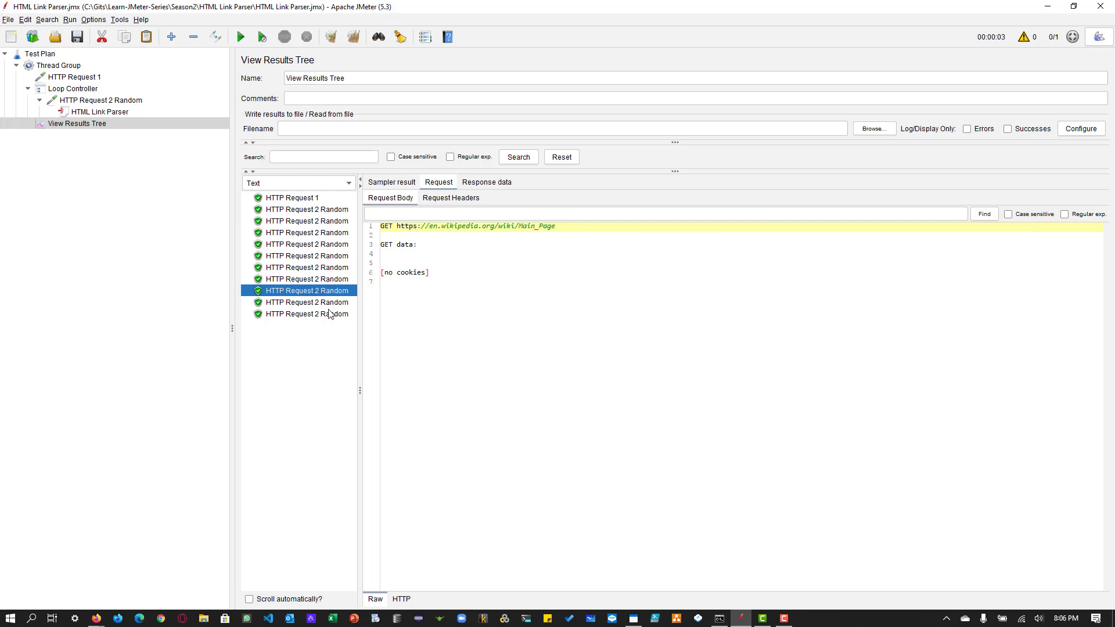
click(329, 314)
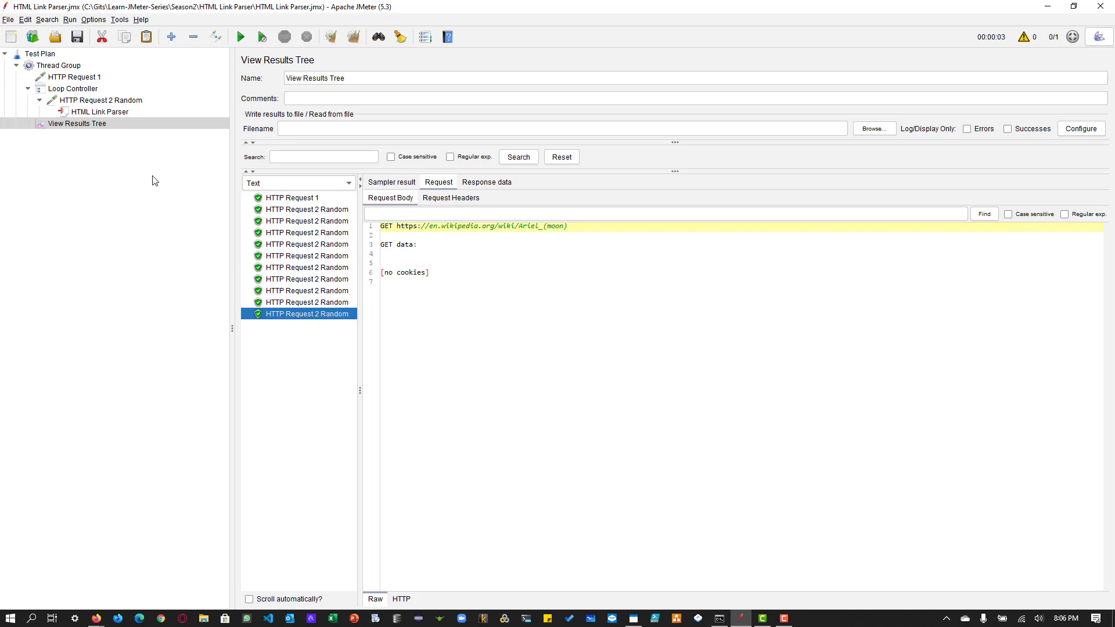
click(101, 113)
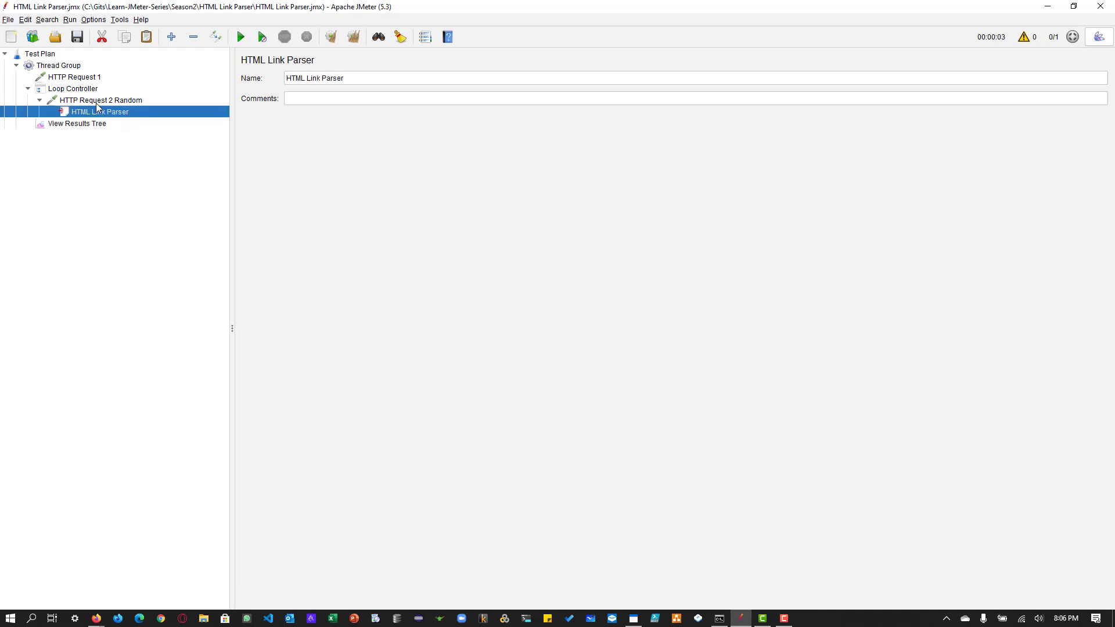
Step: Review the HTTP Request 2 Random path pattern and method options alongside its HTML Link Parser element
click(98, 101)
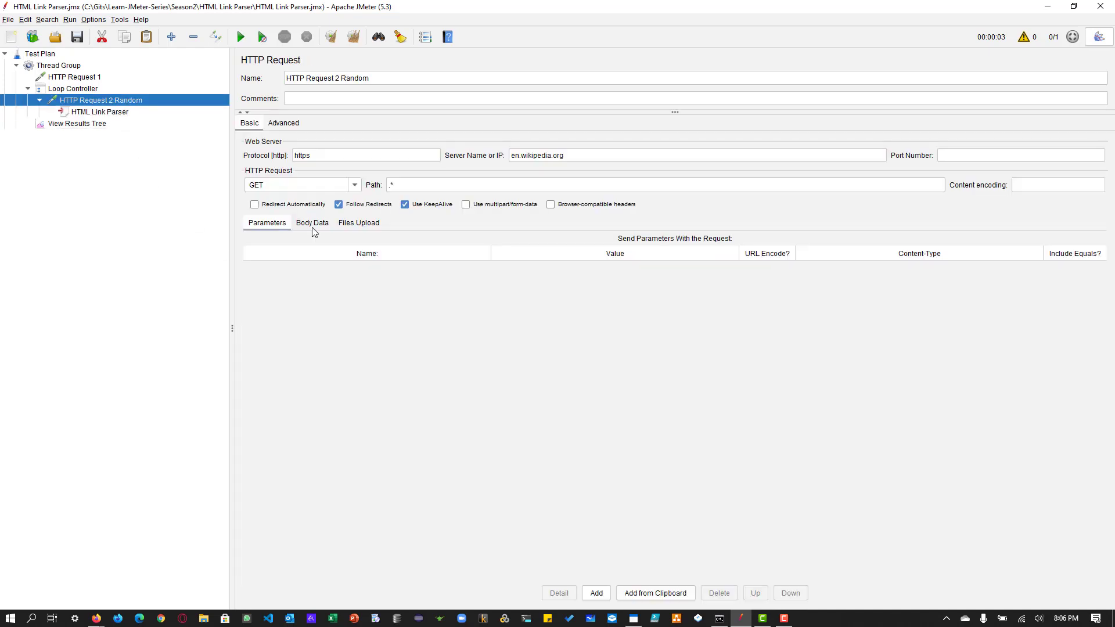
triple_click(419, 188)
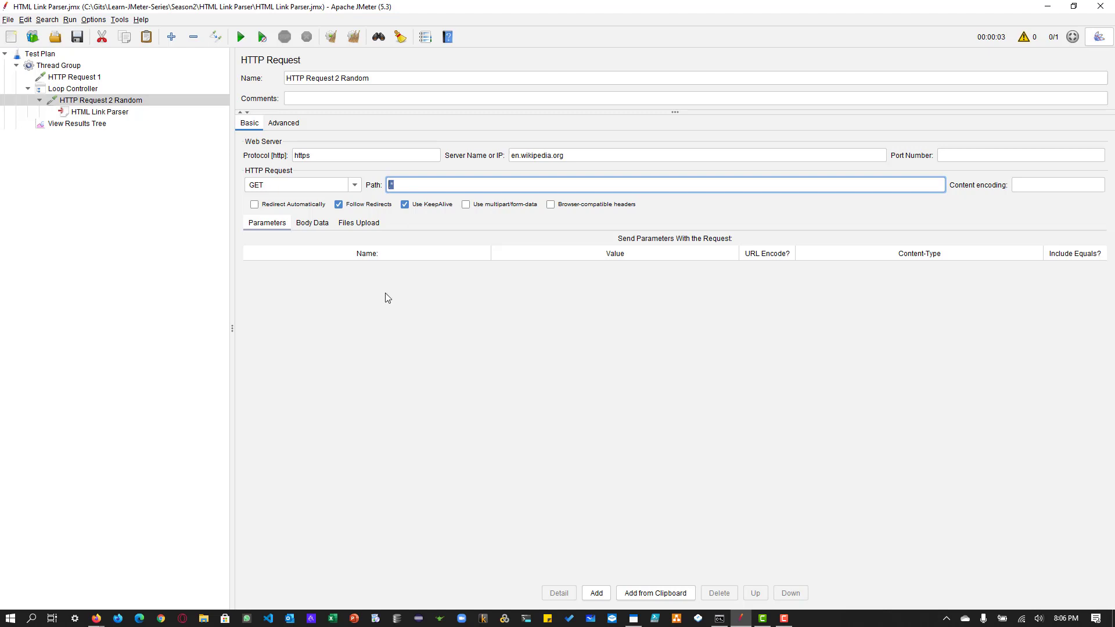
click(92, 114)
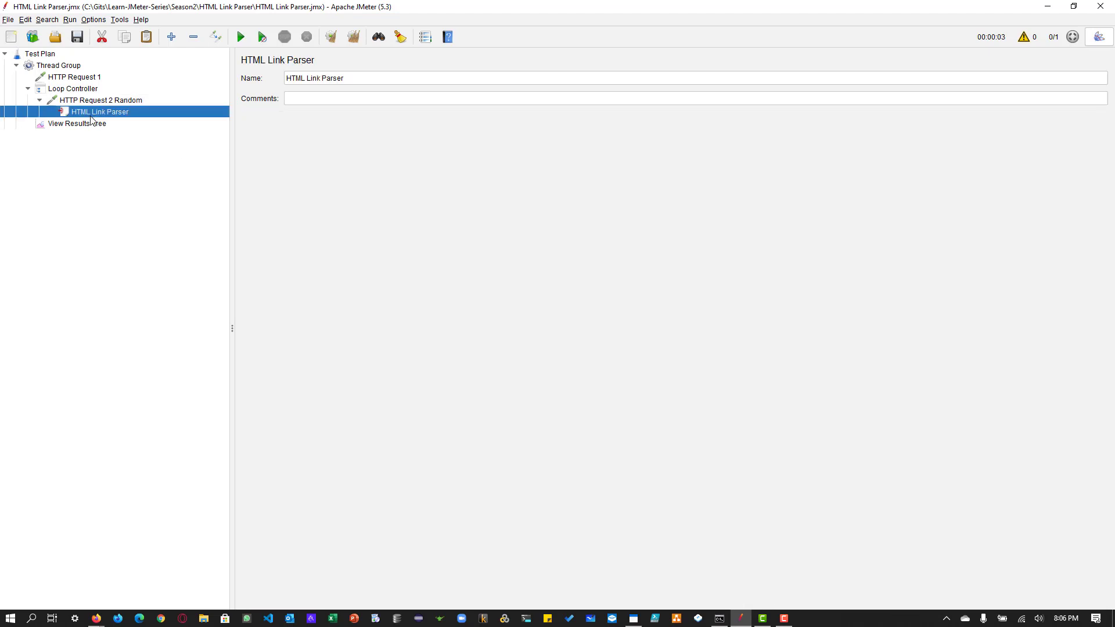
click(93, 101)
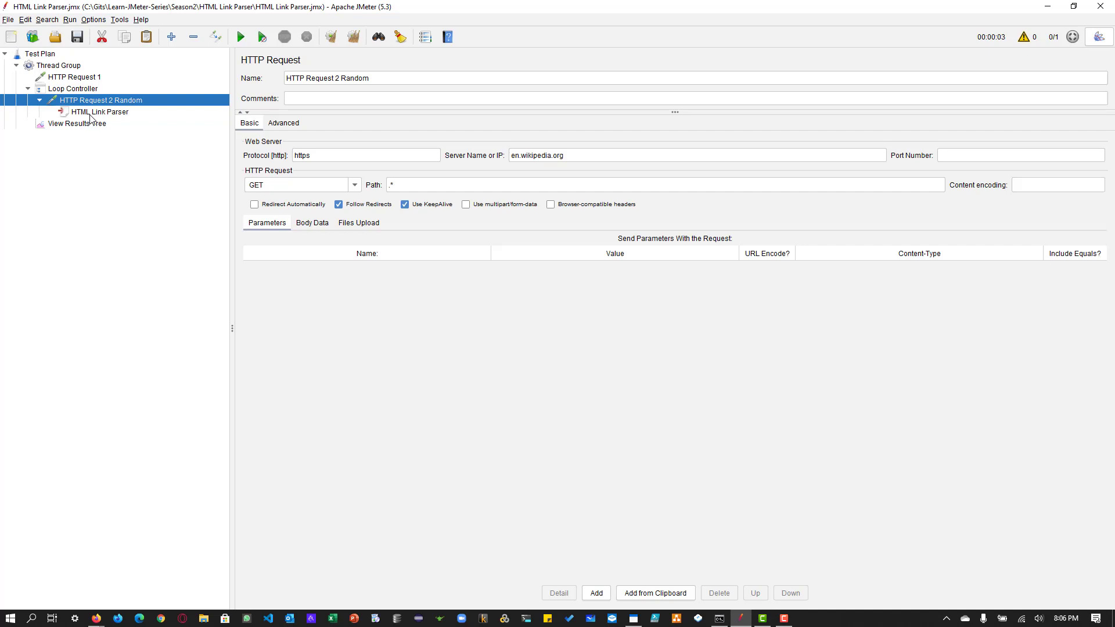
click(91, 114)
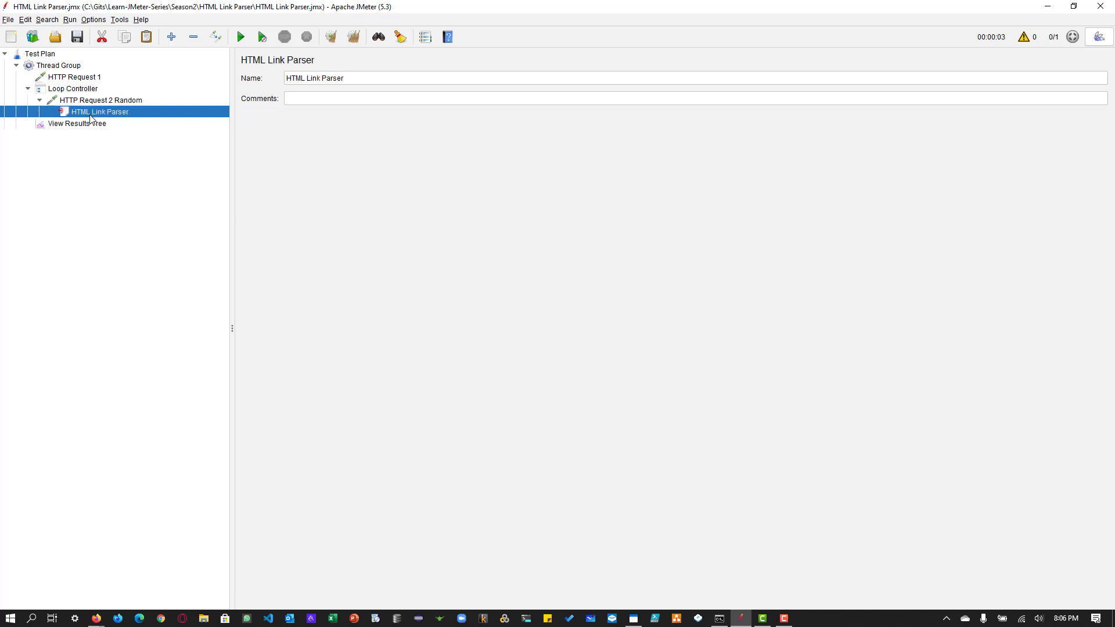
click(93, 103)
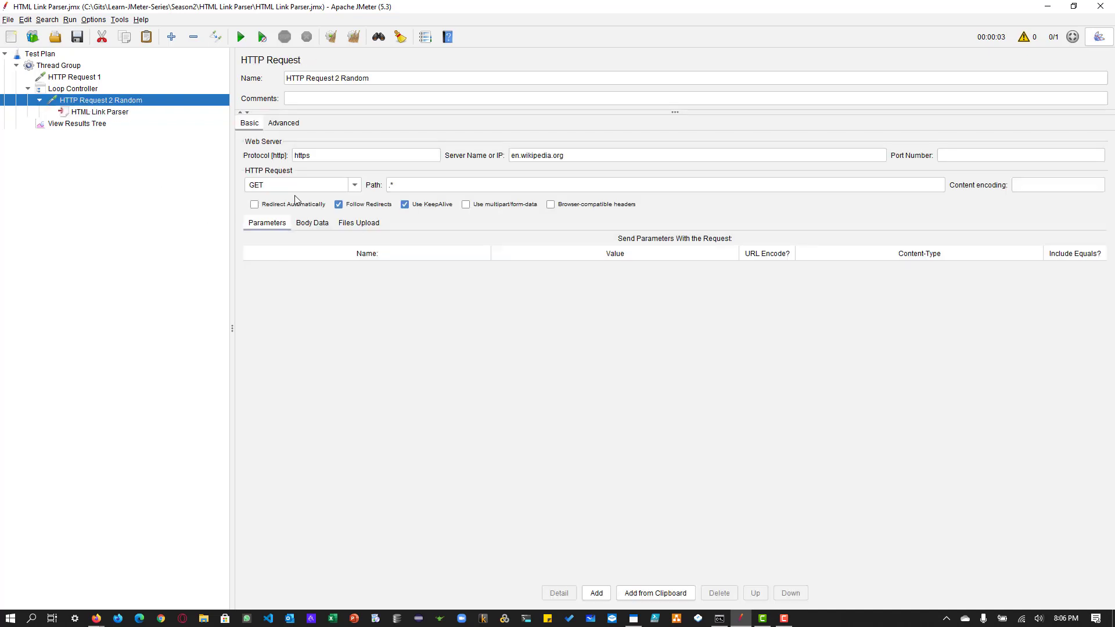
click(355, 185)
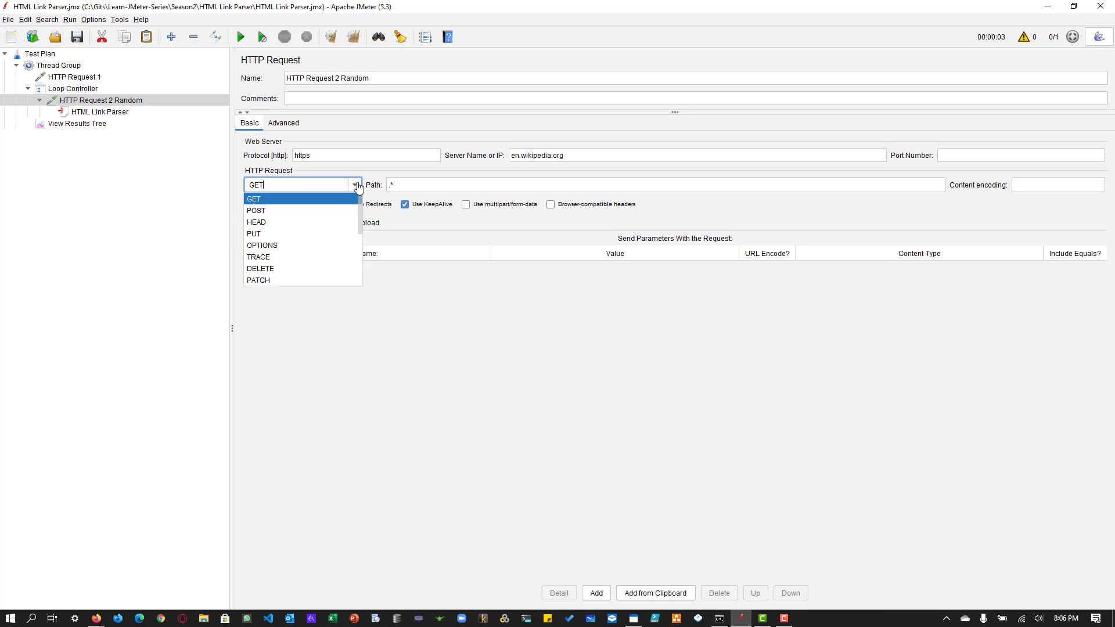
click(358, 186)
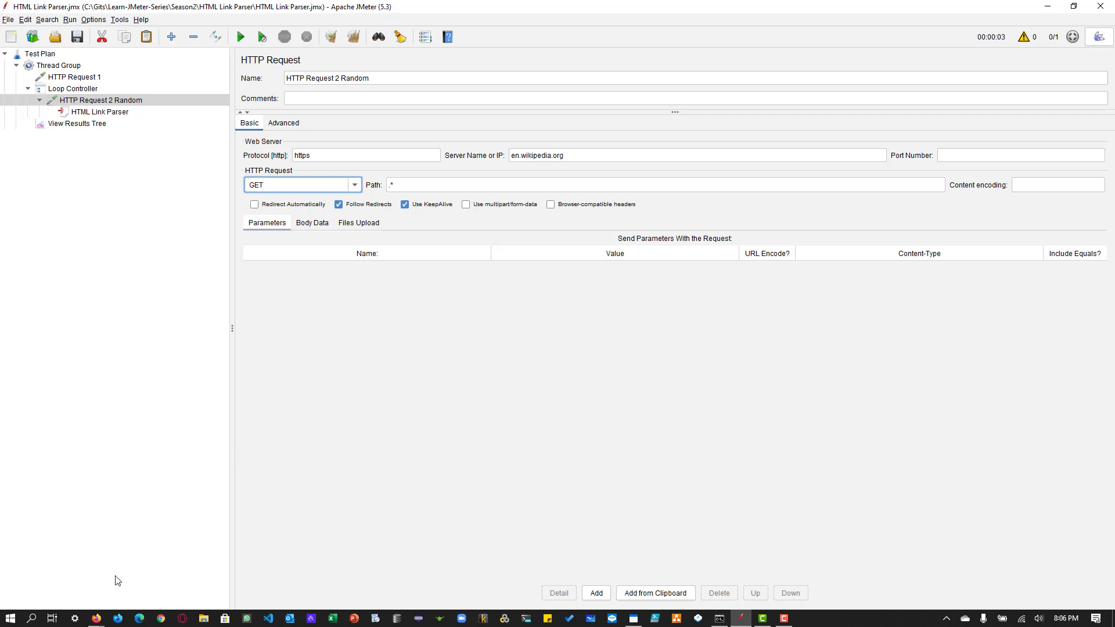
Step: Switch to Firefox and examine the departure and destination city options on the BlazeDemo page
click(96, 618)
click(222, 575)
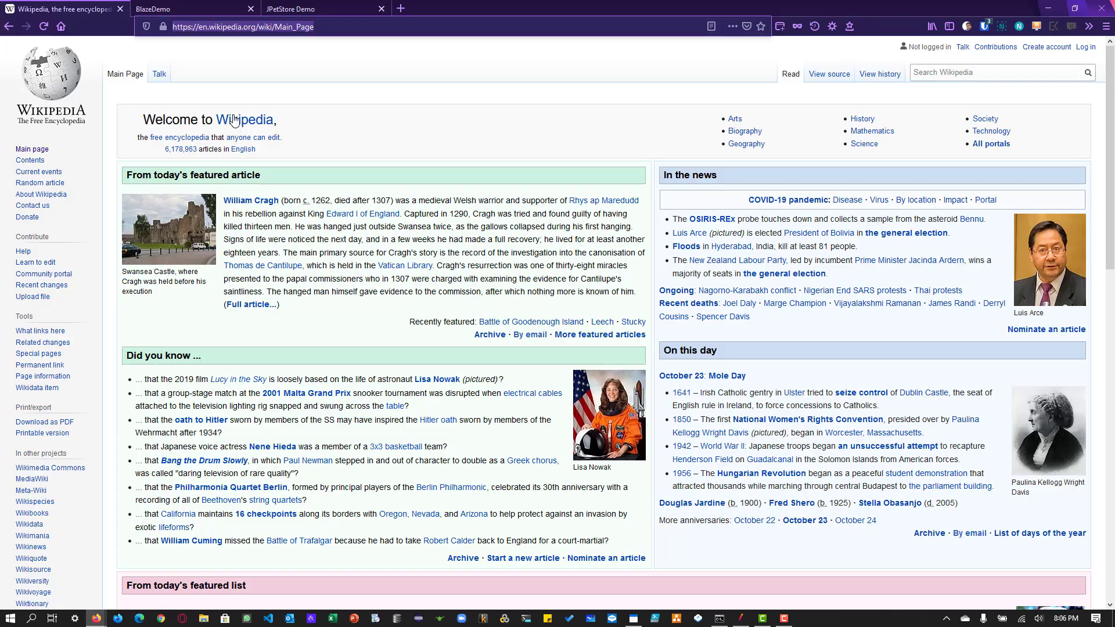
click(174, 9)
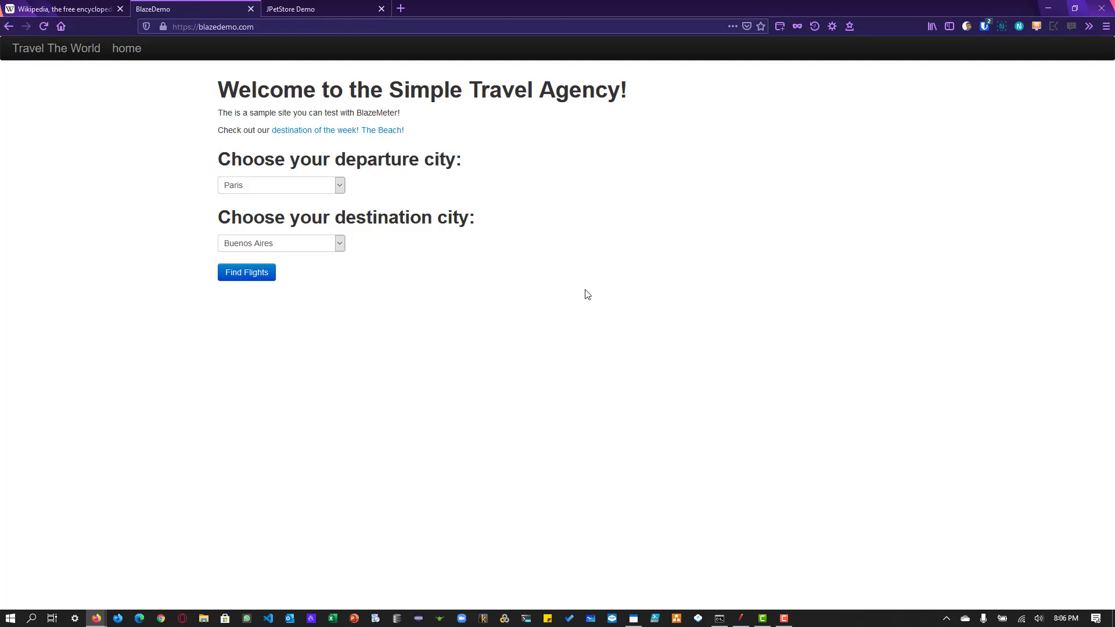
click(315, 192)
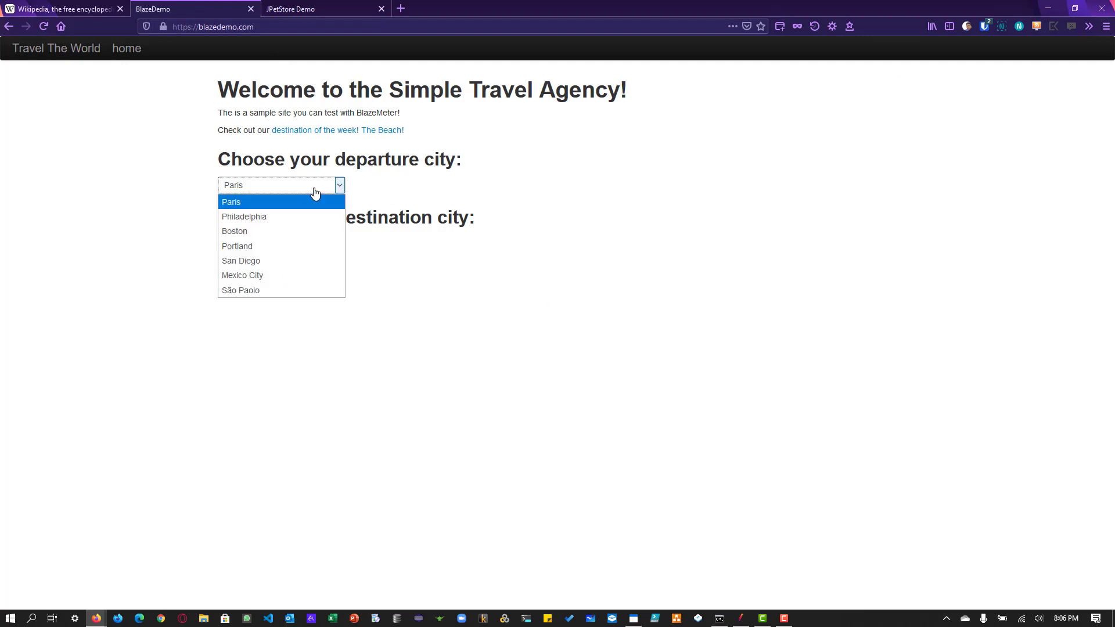
click(315, 191)
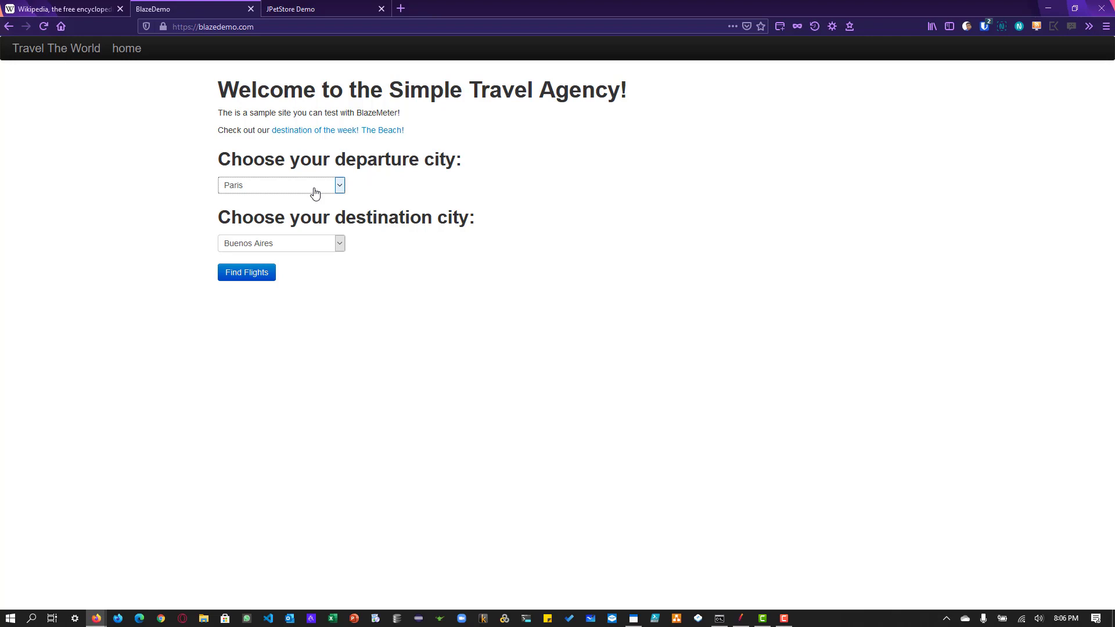
click(314, 244)
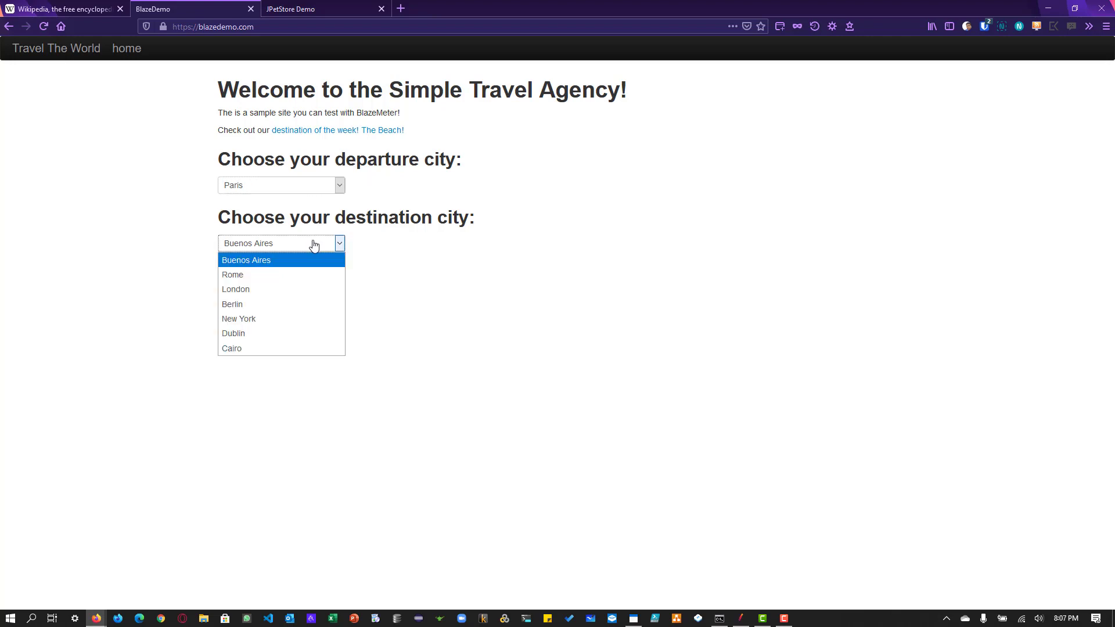
click(314, 244)
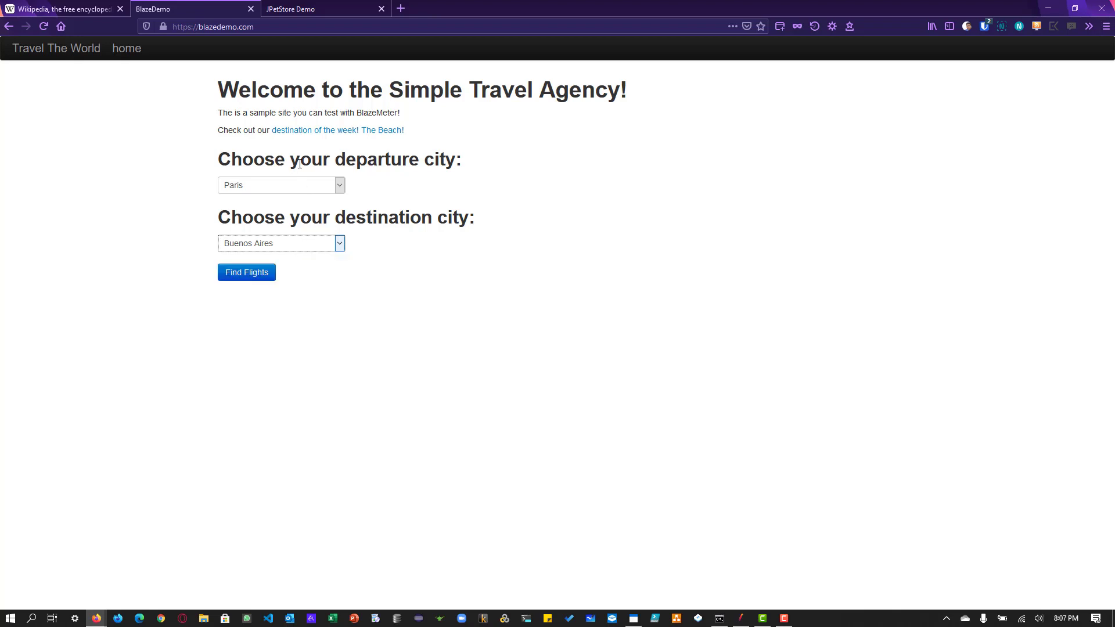
Step: Choose Portland as the departure city on BlazeDemo and look through the destination cities and the page address
click(294, 191)
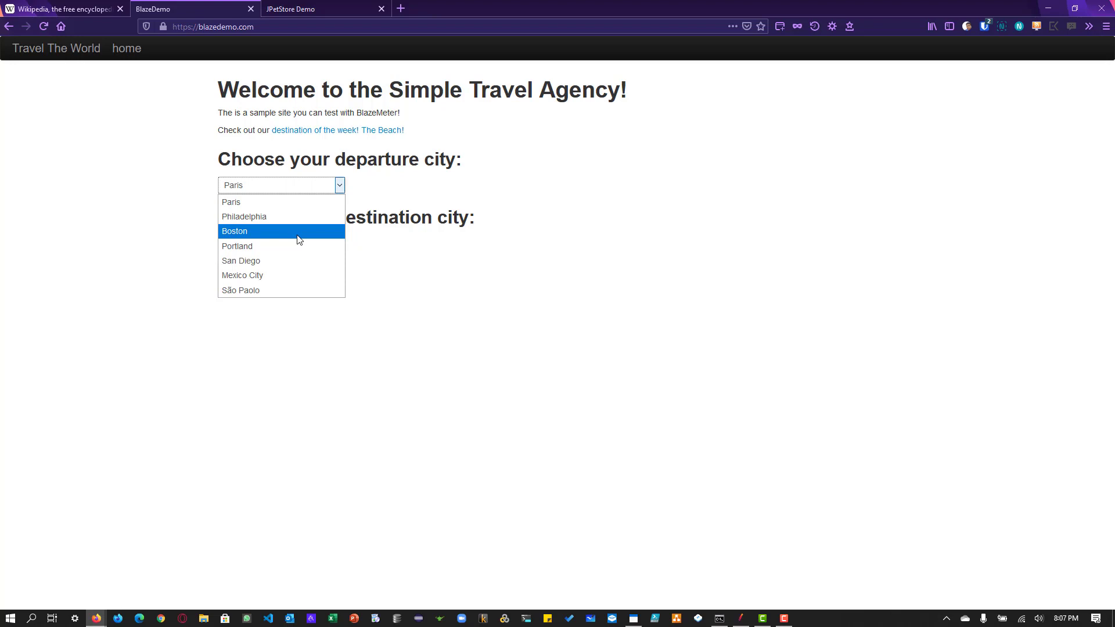
click(300, 246)
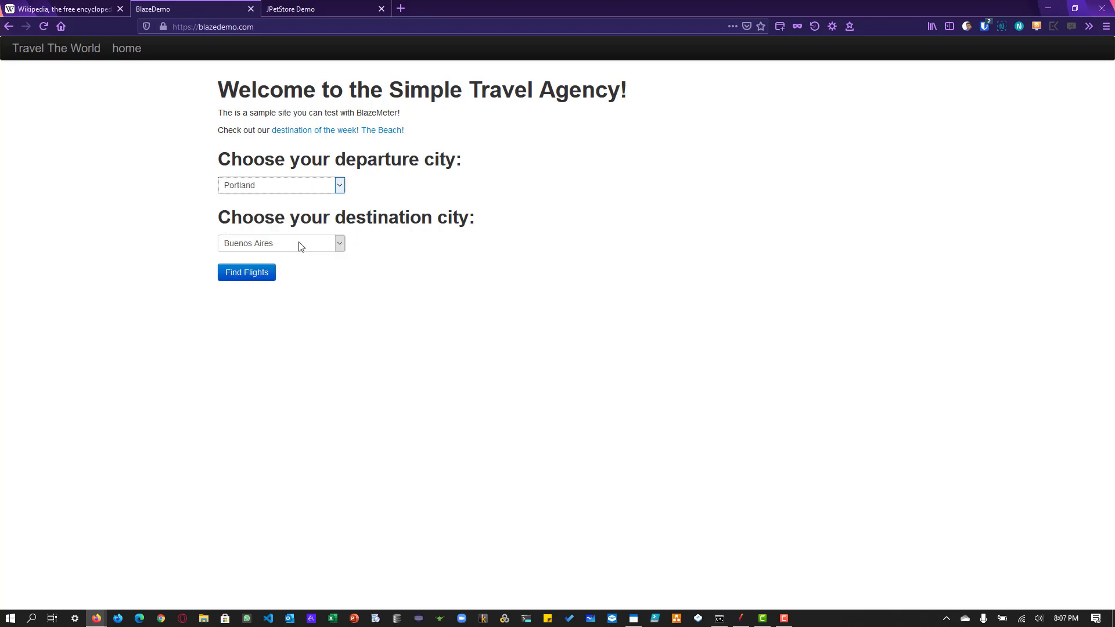
click(301, 247)
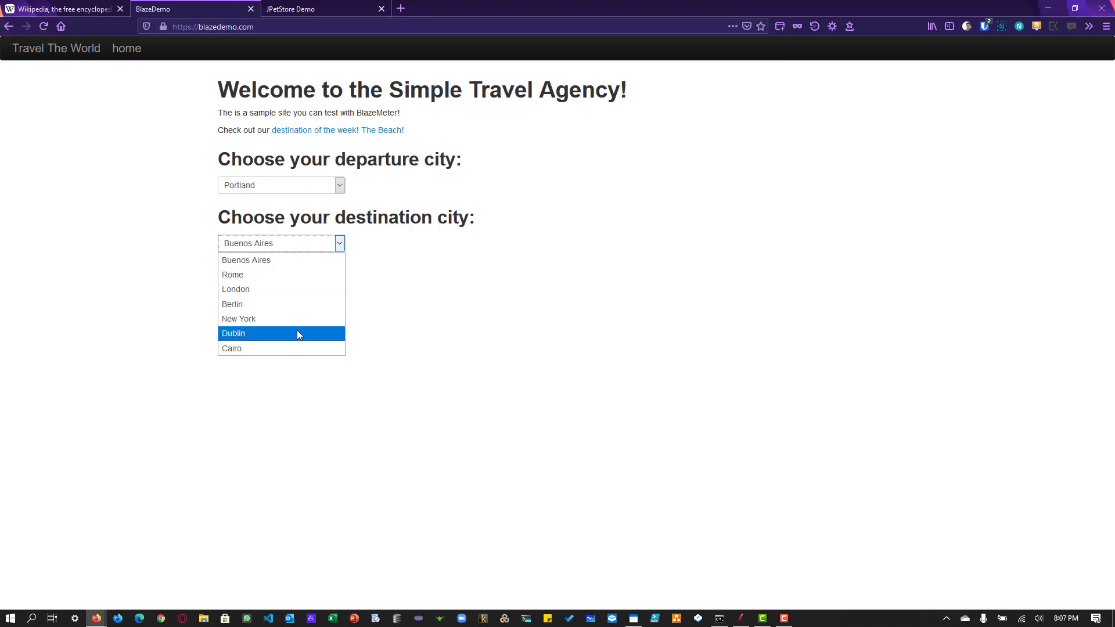
click(421, 258)
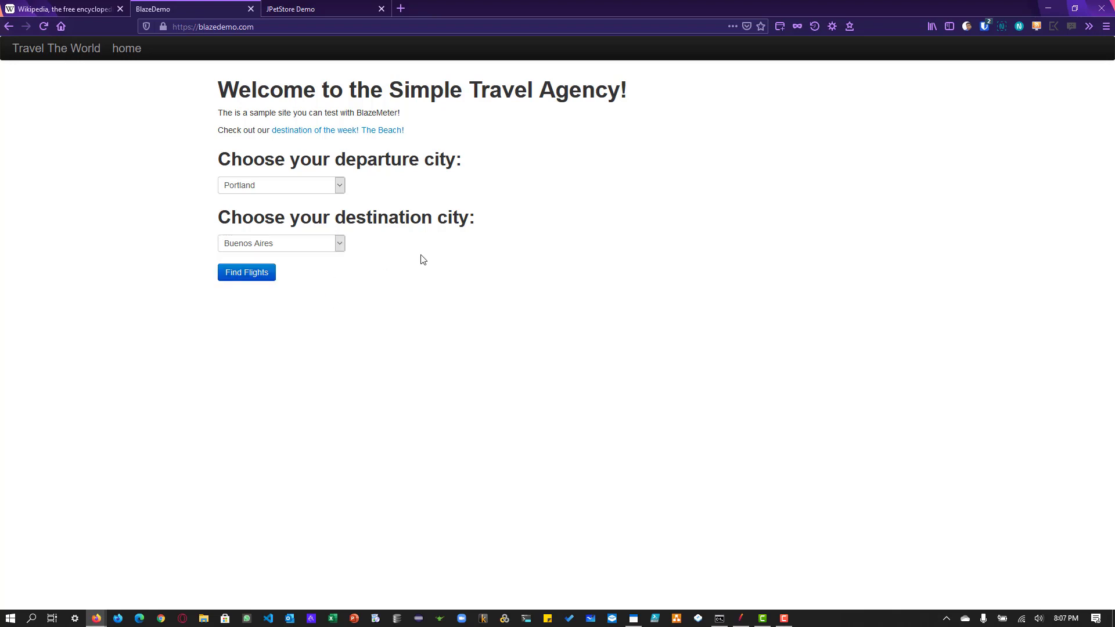
click(301, 188)
click(394, 355)
key(ctrl+l)
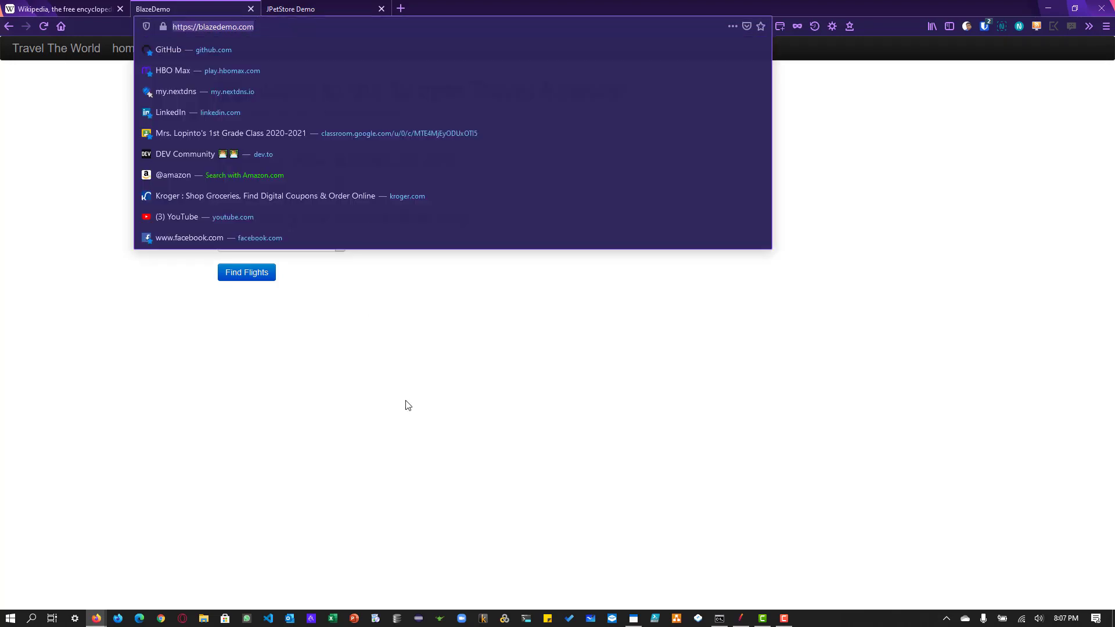
click(406, 401)
Step: Switch back to JMeter, disable the existing Thread Group and add a new Thread Group to the Test Plan
key(alt+Tab)
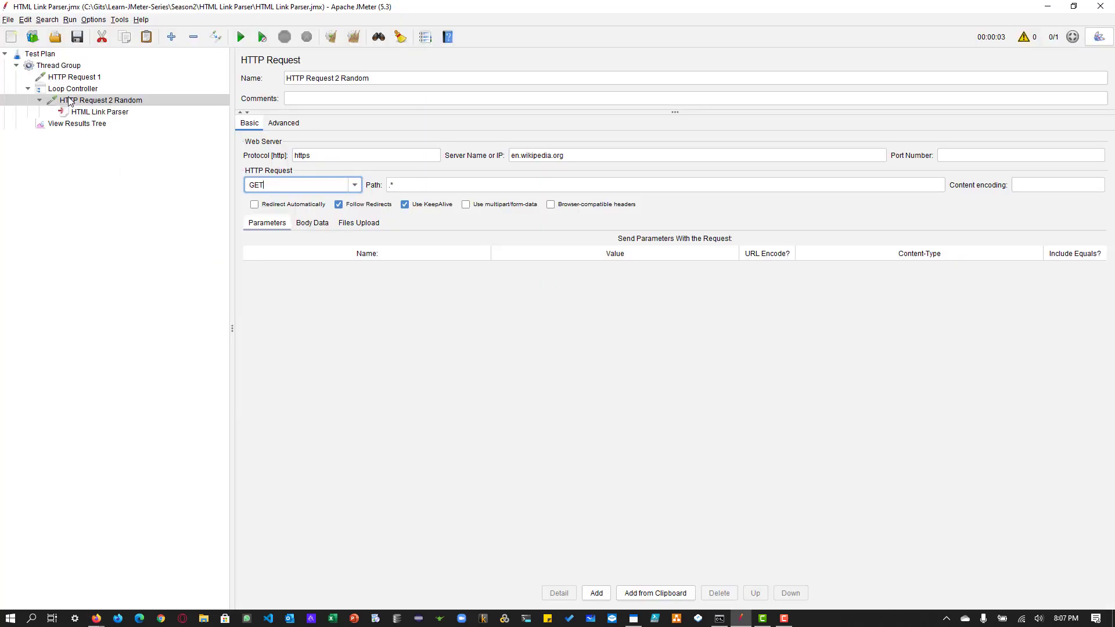
click(64, 67)
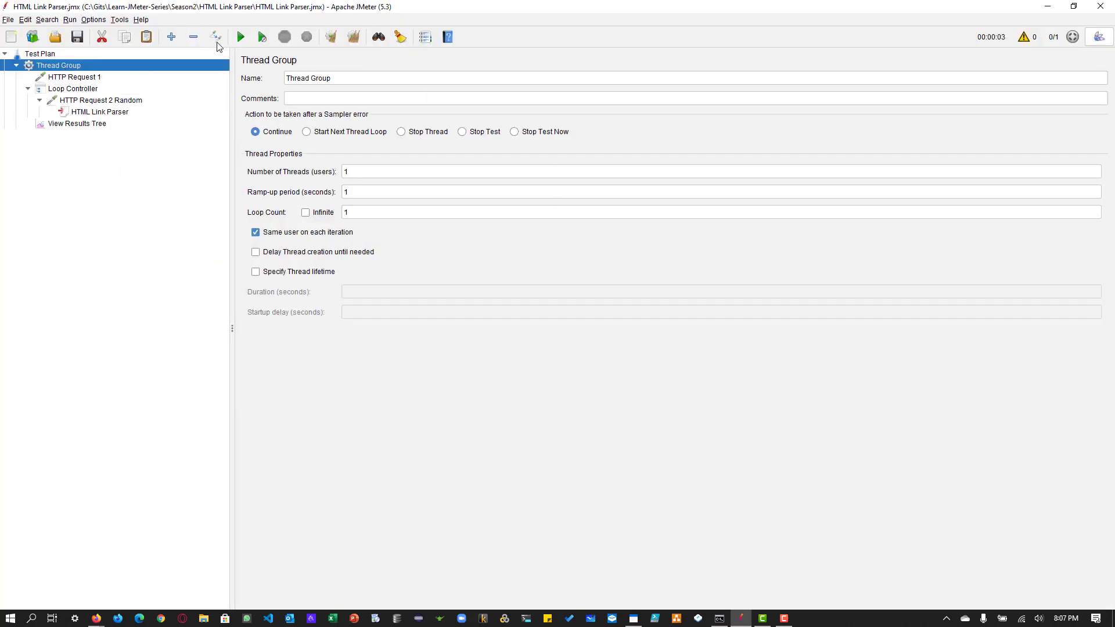
click(43, 53)
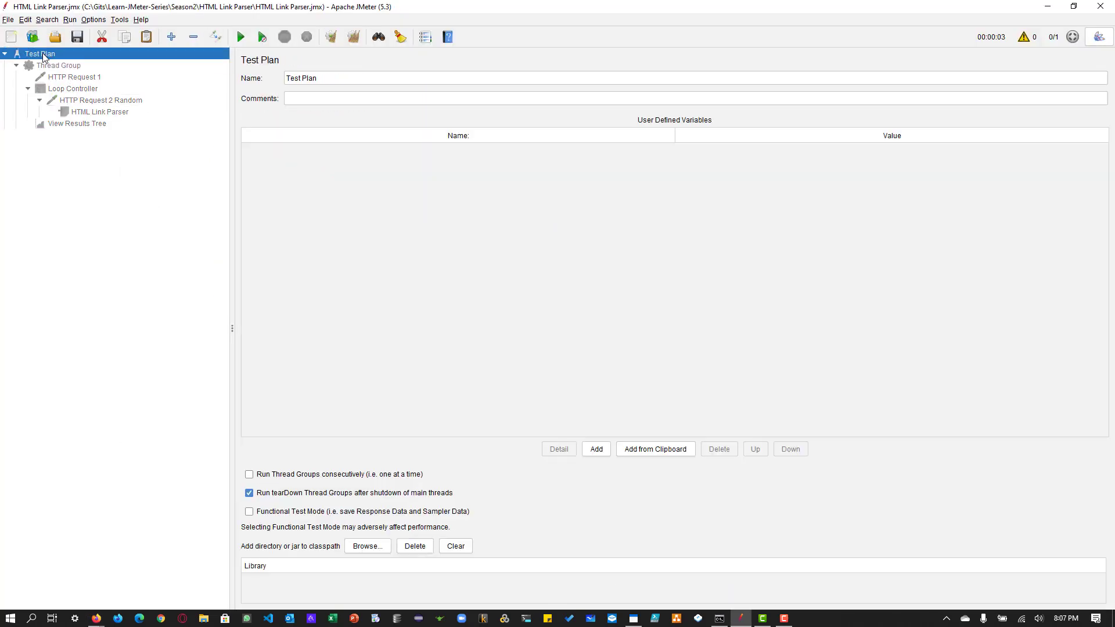
right_click(43, 54)
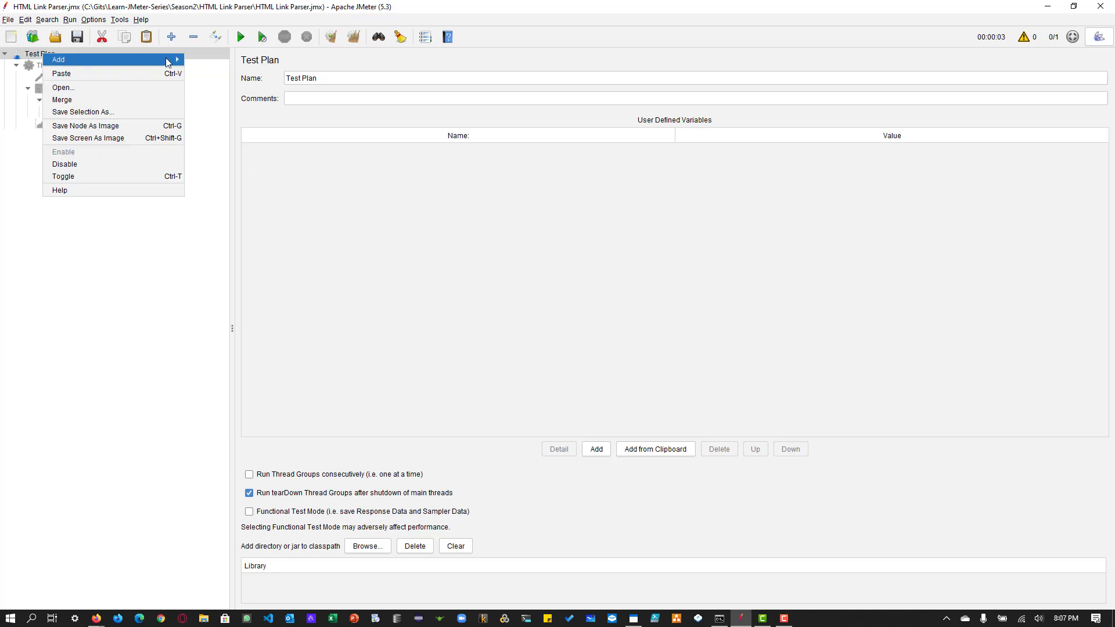
mouse_move(166, 61)
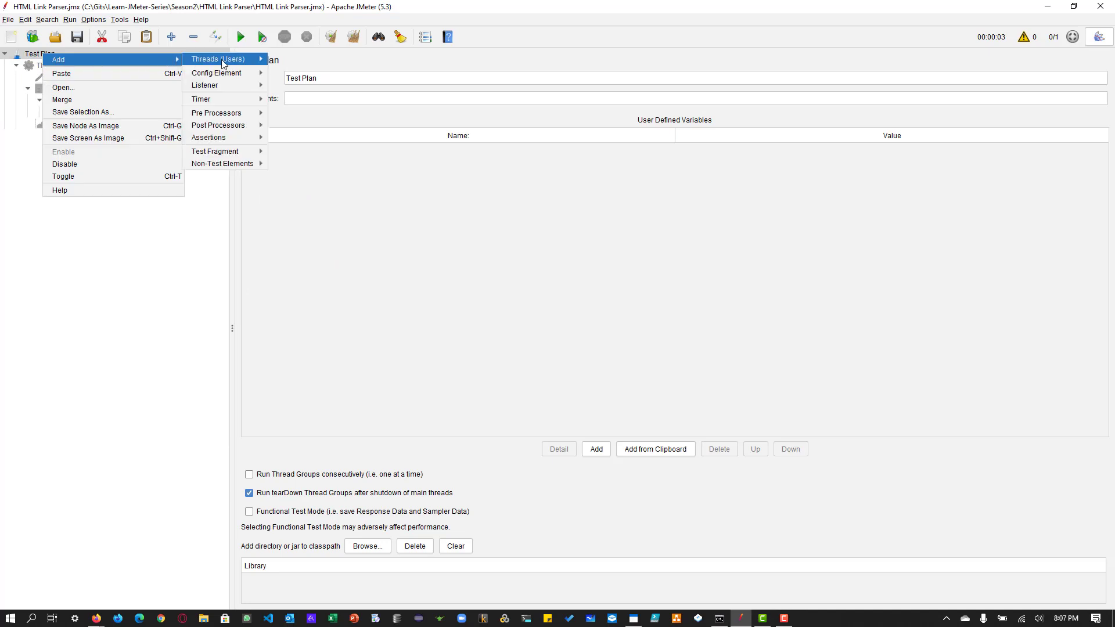
click(322, 60)
Step: Rename the new Thread Group as "Thread Group - Blazedemo Random Test Data"
click(378, 79)
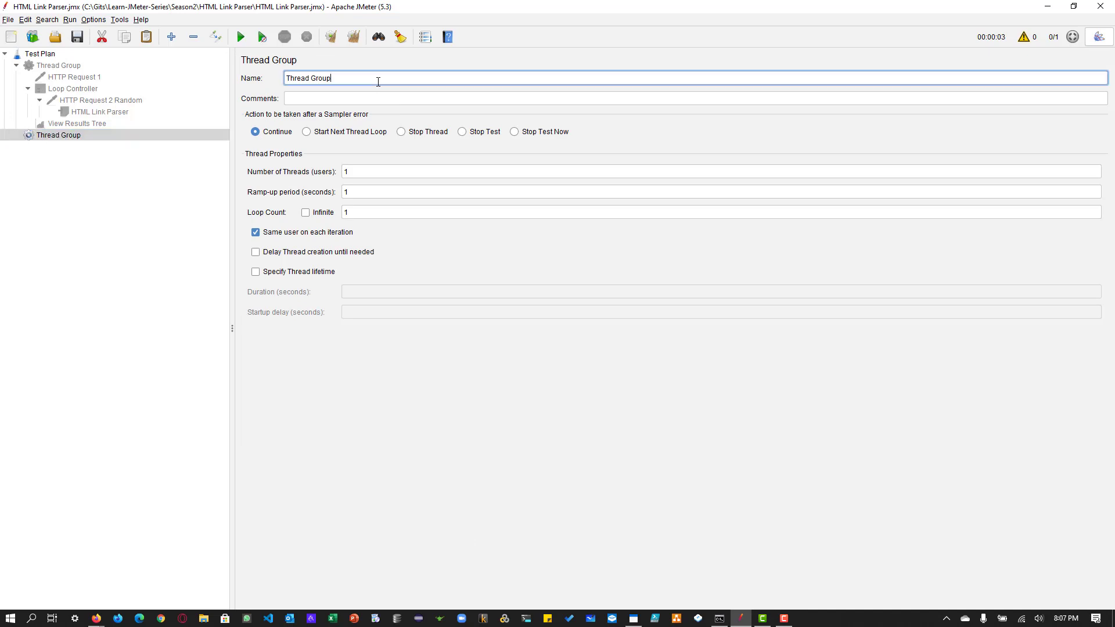
text(- Blazedemo Random Test Data)
Step: Add an HTTP Request sampler to the Blazedemo Random Test Data thread group
click(65, 138)
right_click(64, 137)
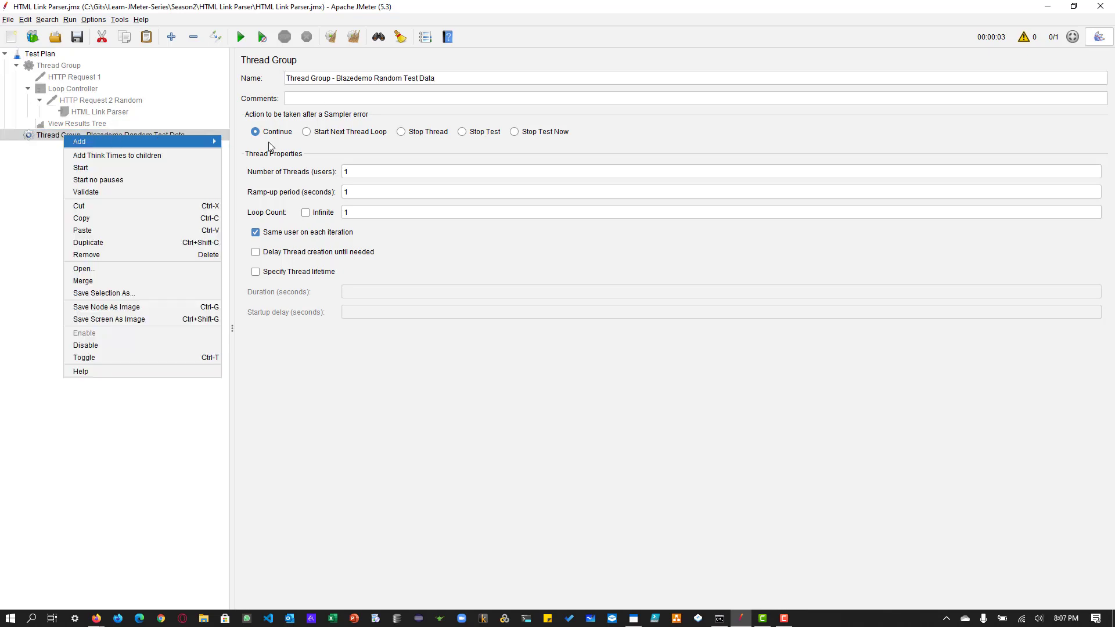
mouse_move(212, 141)
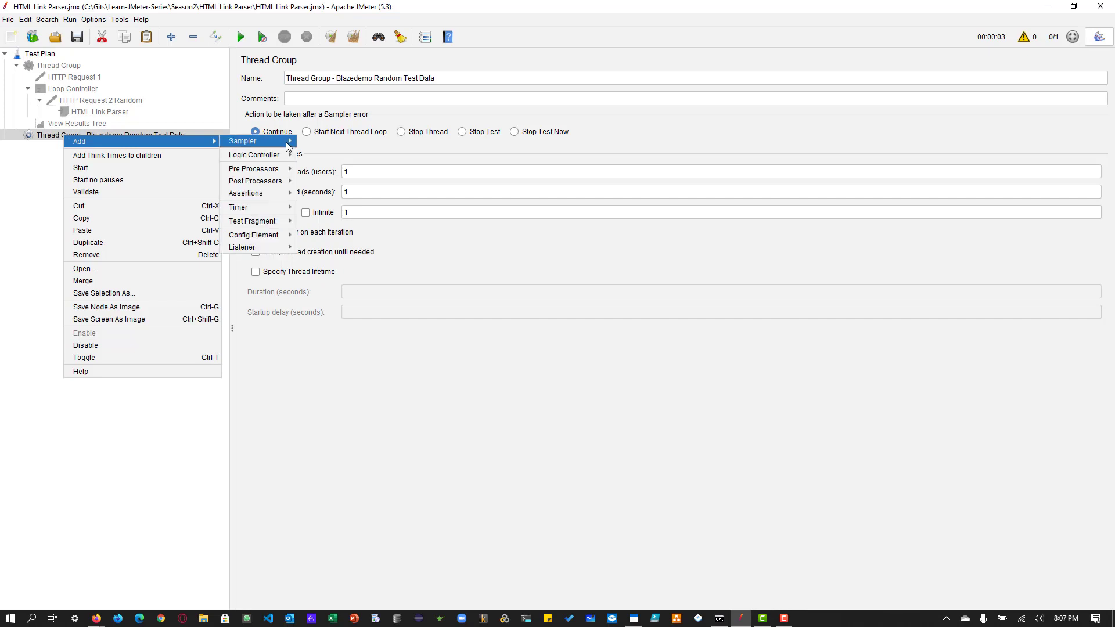
mouse_move(288, 141)
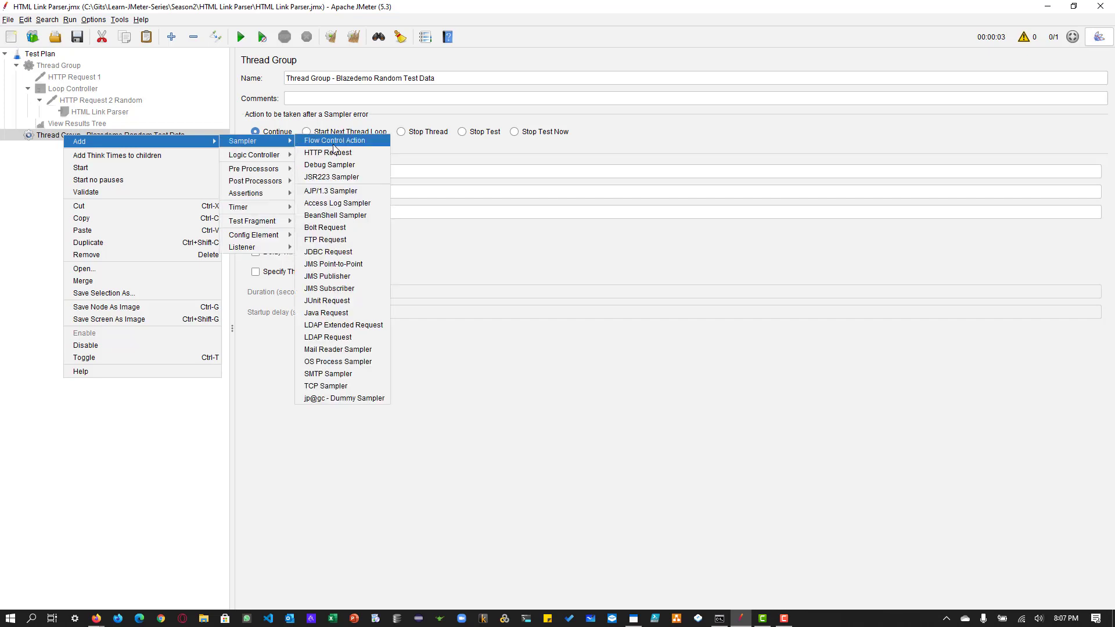
click(331, 153)
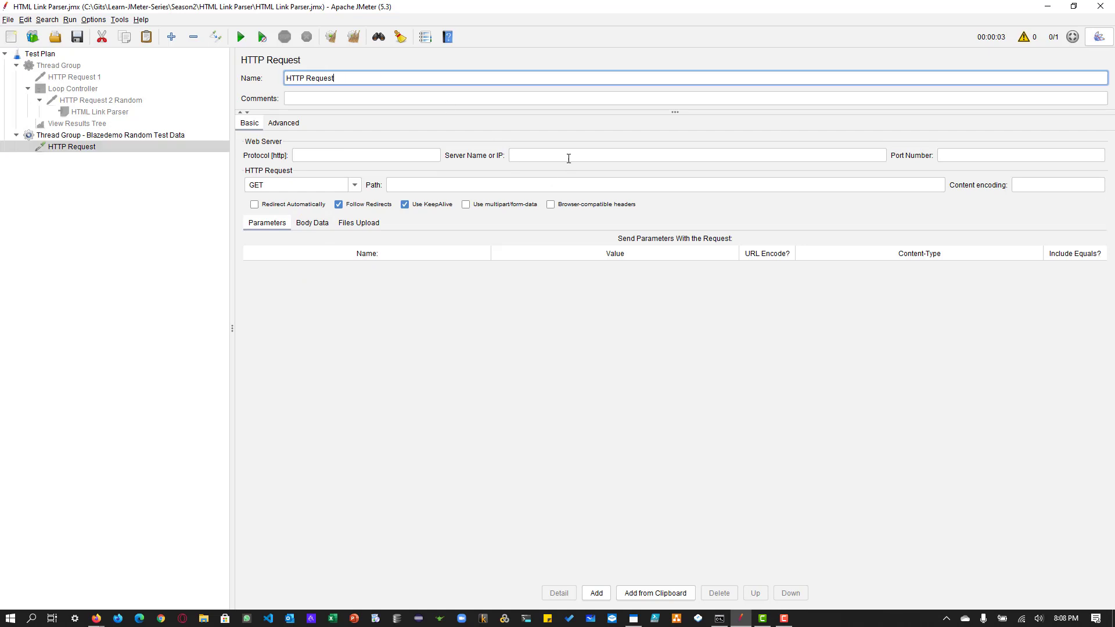
click(565, 156)
text(bla)
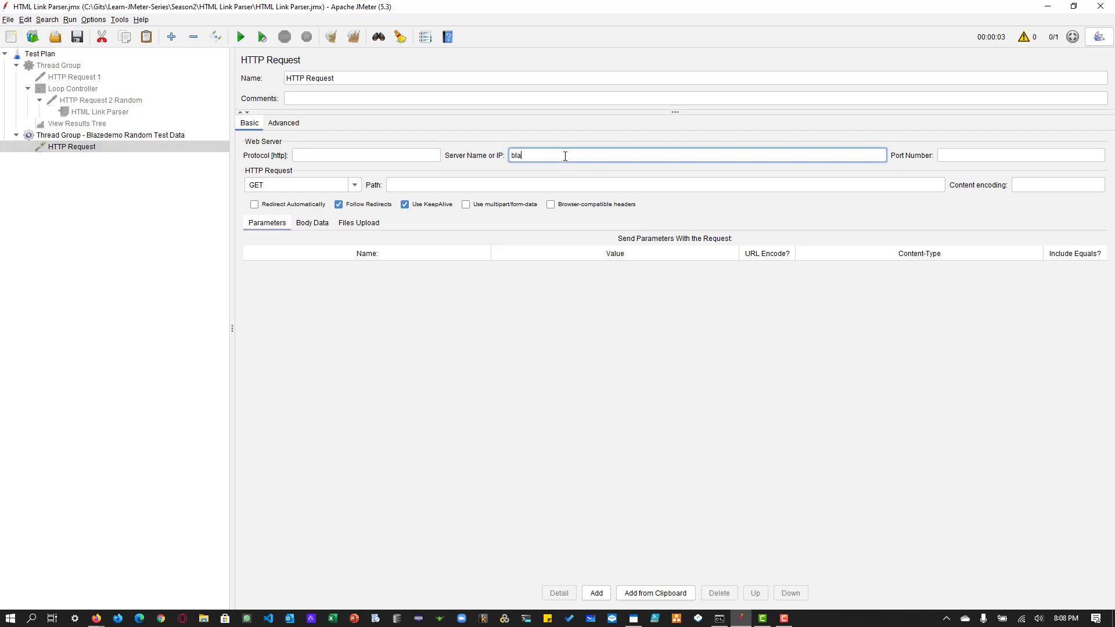
text(zedemo.com)
click(397, 157)
text(htt)
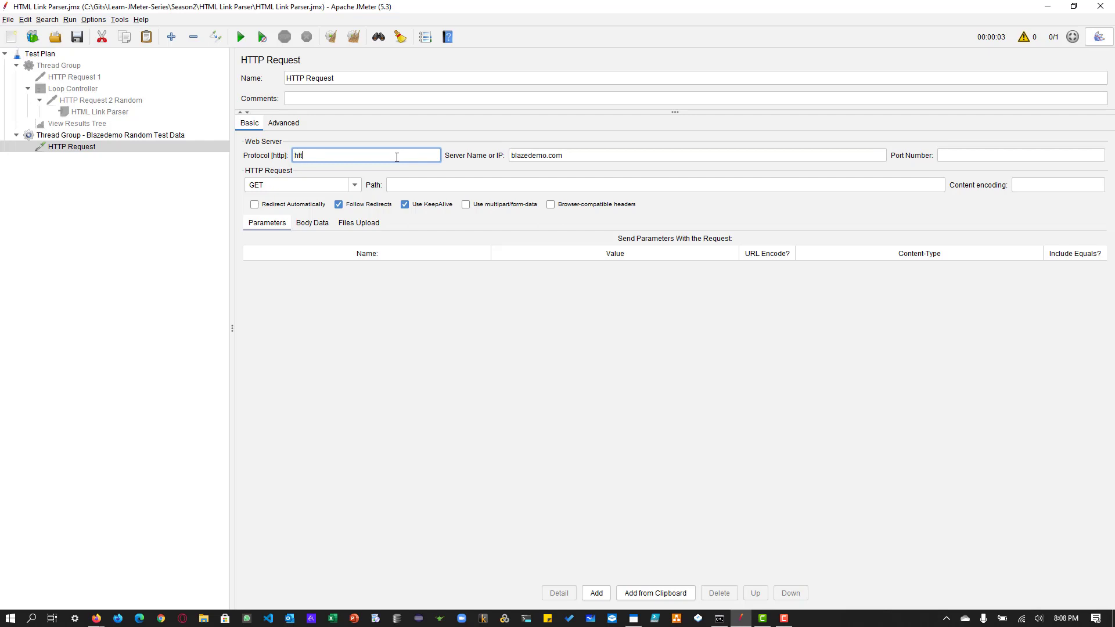
text(ps)
Step: Add a View Results Tree listener to the Blazedemo Random Test Data thread group
click(80, 134)
right_click(80, 135)
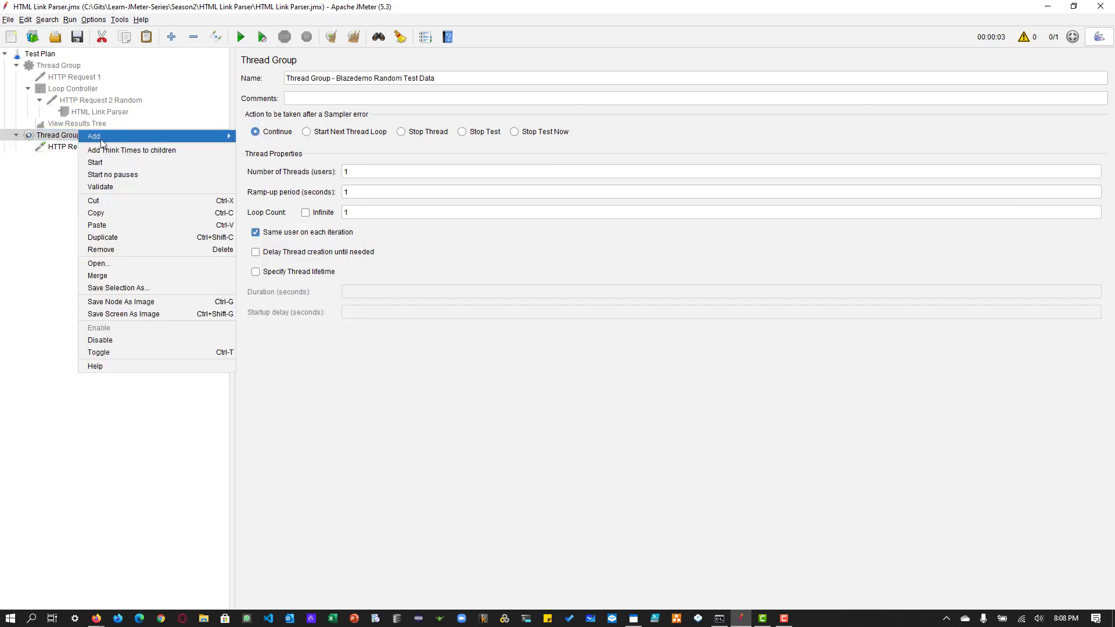
mouse_move(245, 138)
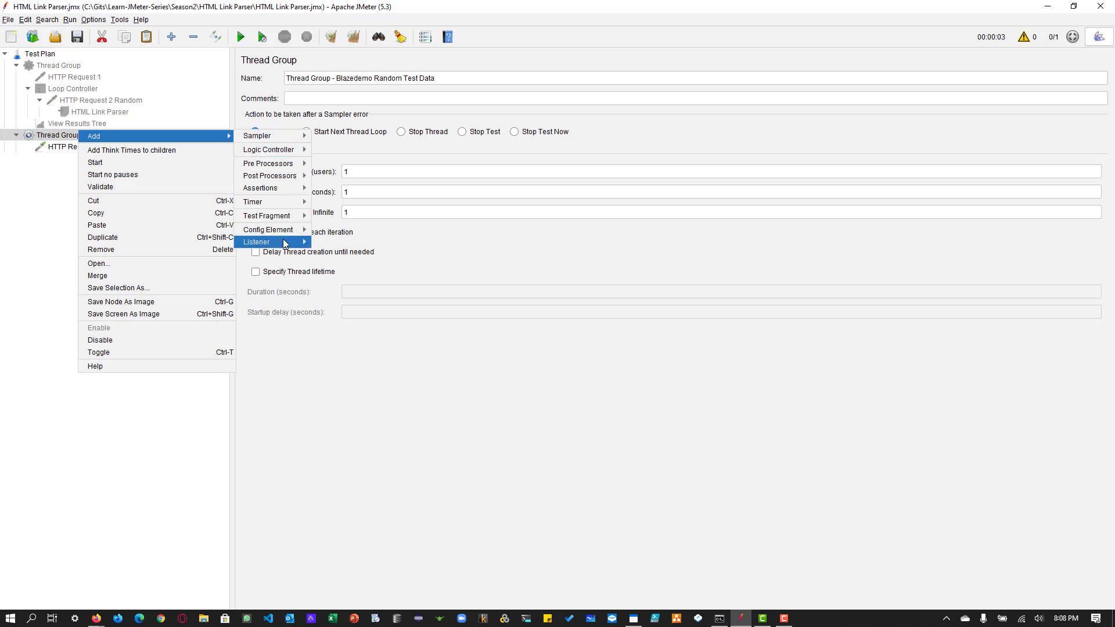
mouse_move(285, 241)
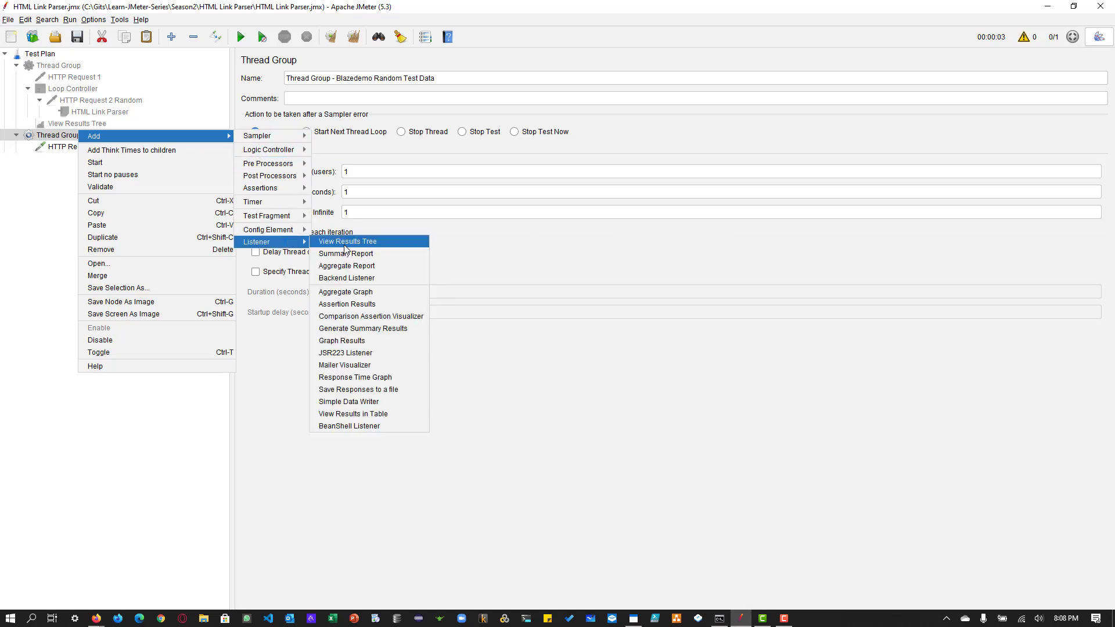
click(349, 242)
Step: Rename the Blazedemo thread group's HTTP Request as "HTTP Request 1" and duplicate it
click(91, 148)
click(369, 79)
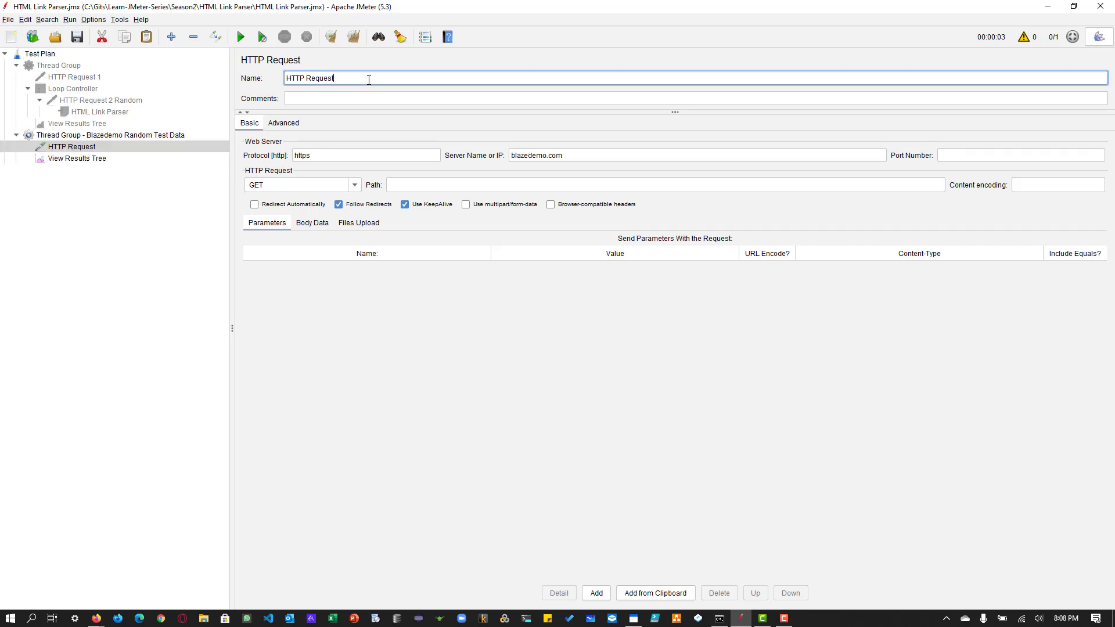
text(1)
right_click(88, 147)
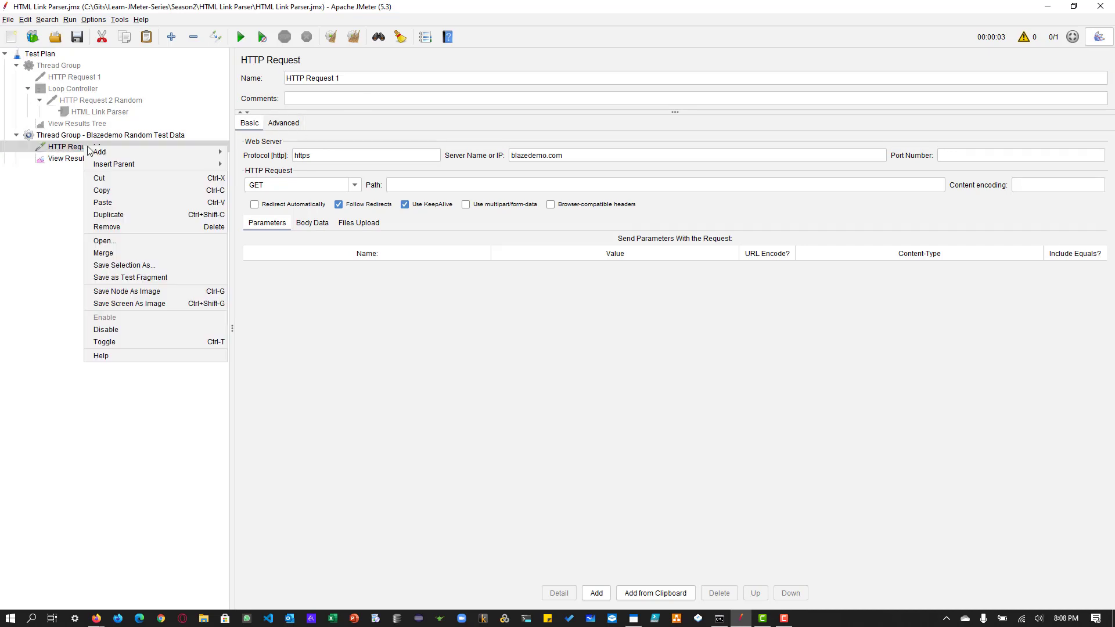
click(115, 214)
click(90, 159)
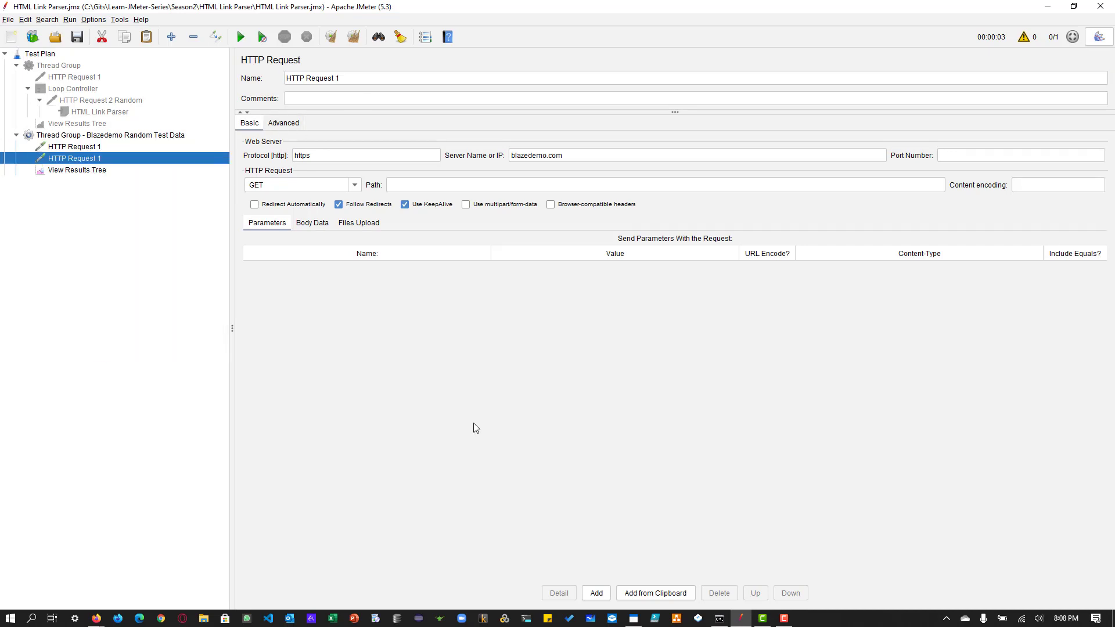
Step: Switch to Firefox and open the developer tools' network monitor on the BlazeDemo page
key(alt+Tab)
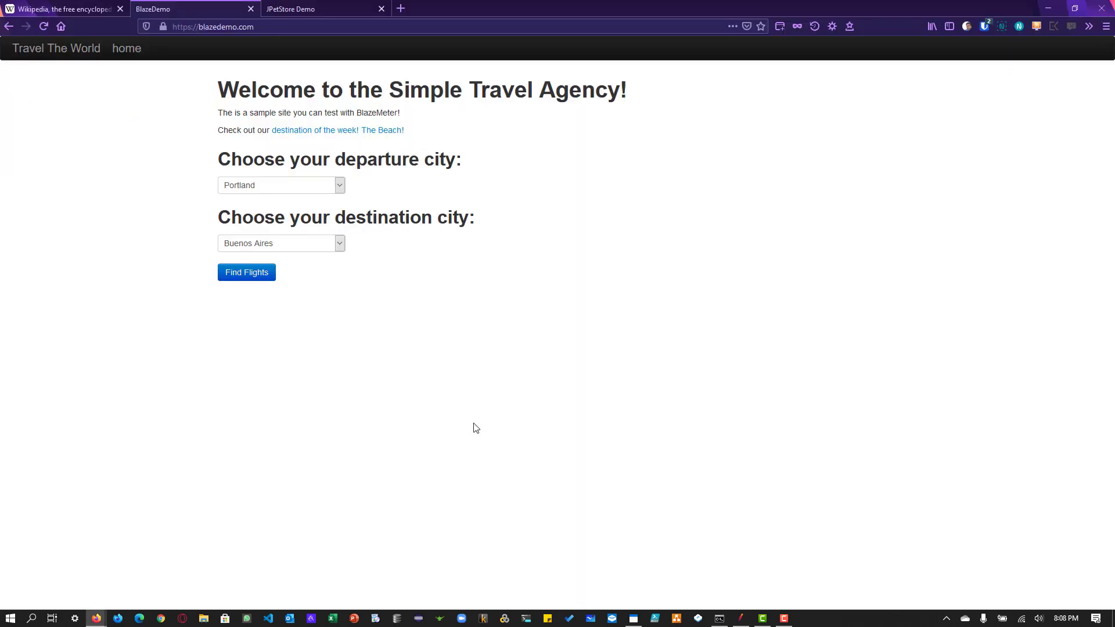
right_click(395, 325)
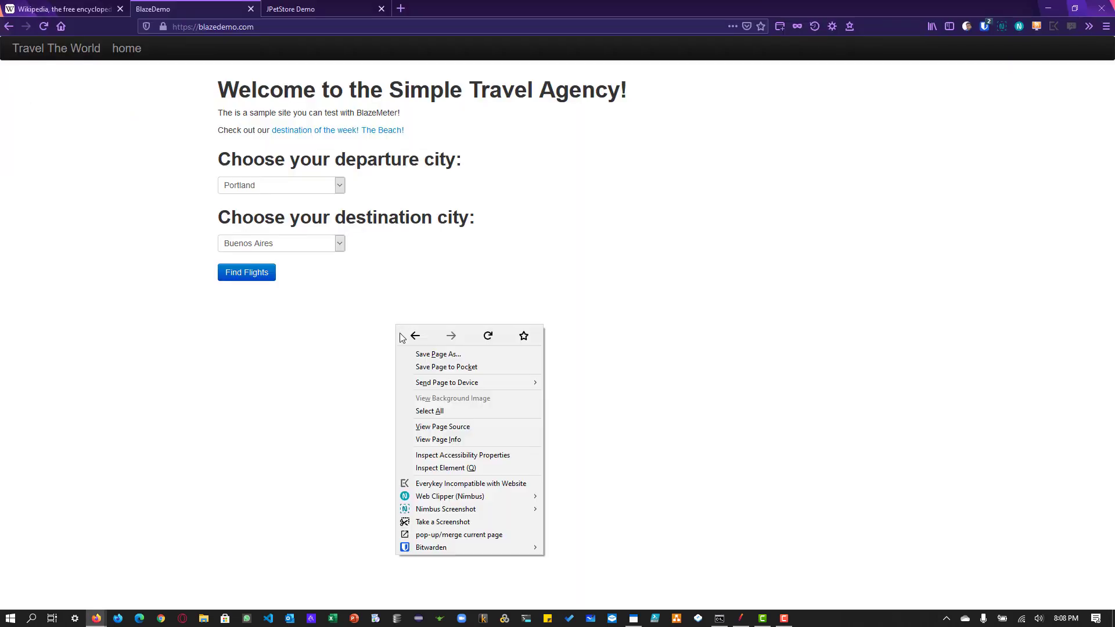
click(433, 469)
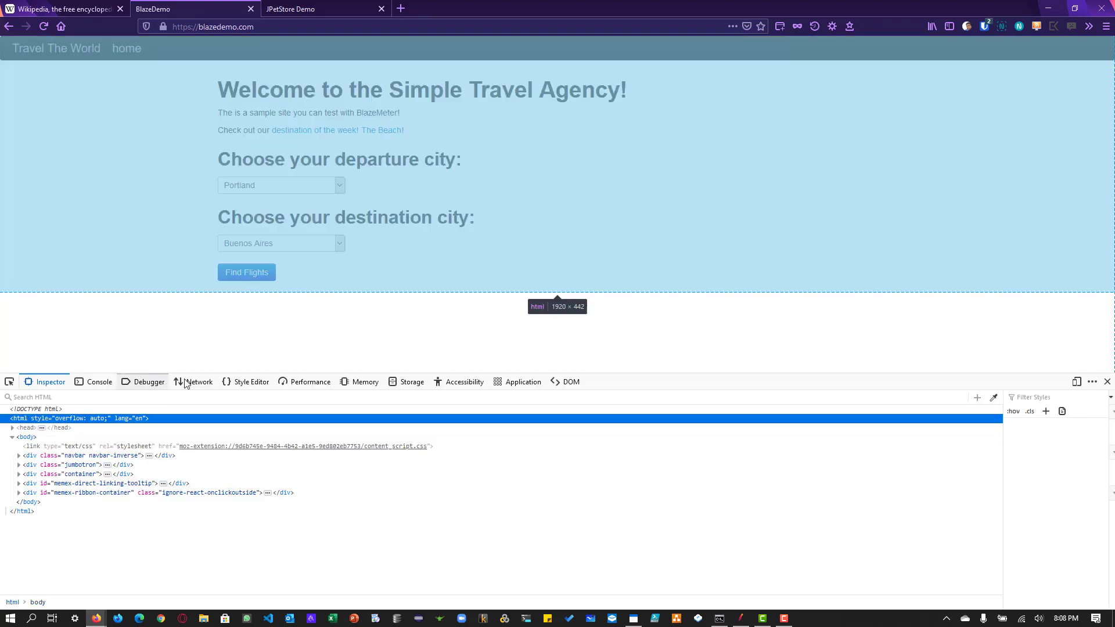
click(194, 382)
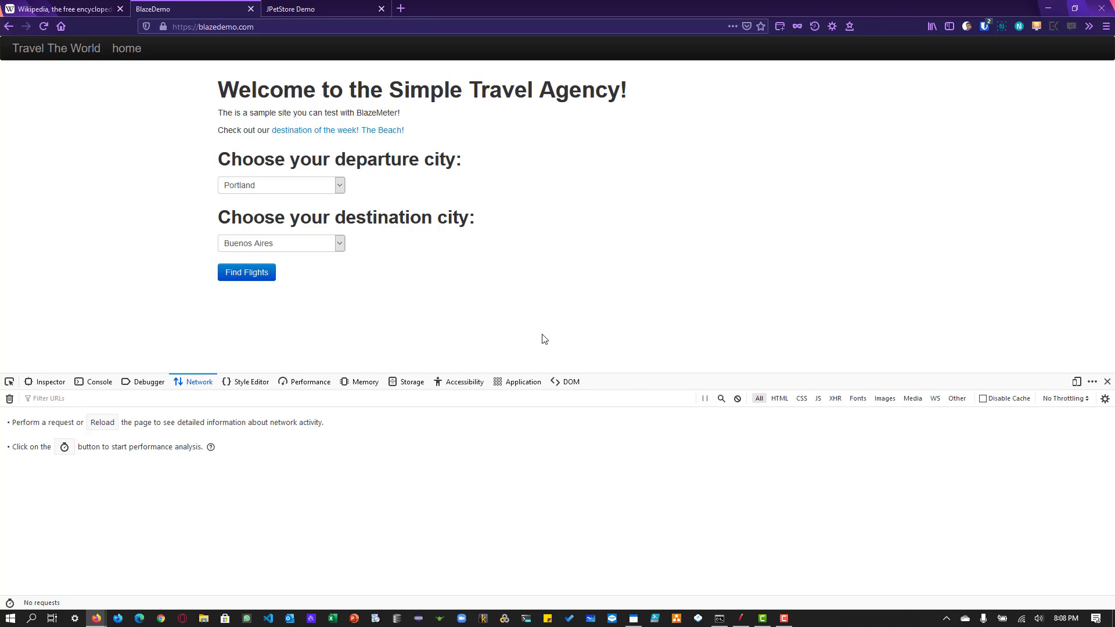
Step: Find BlazeDemo flights with Boston as the departure city and New York as the destination city
click(279, 190)
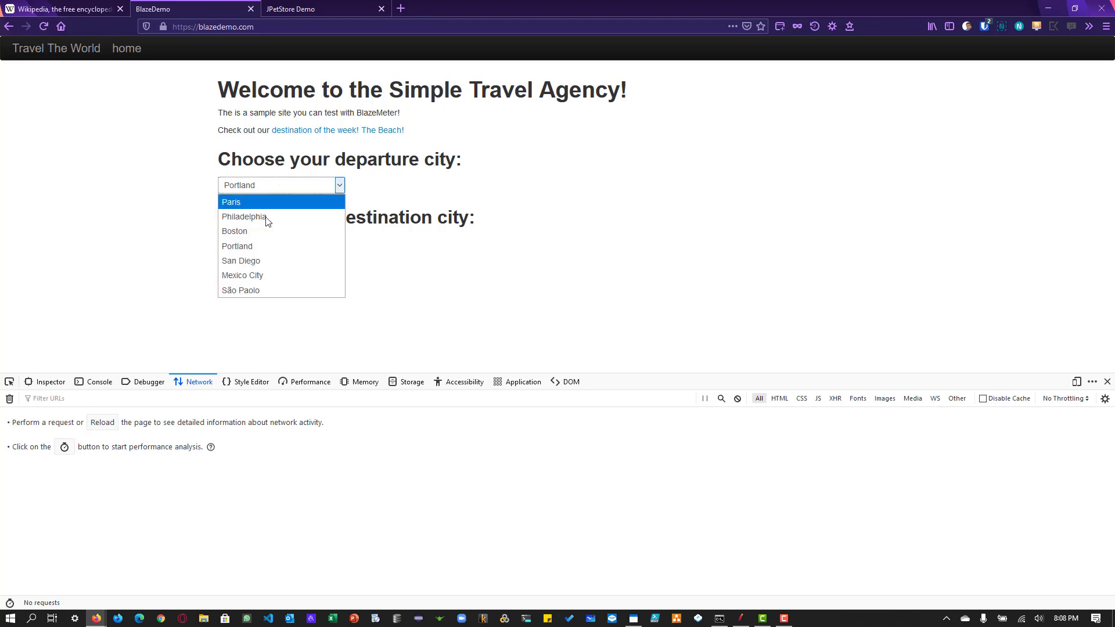
click(267, 230)
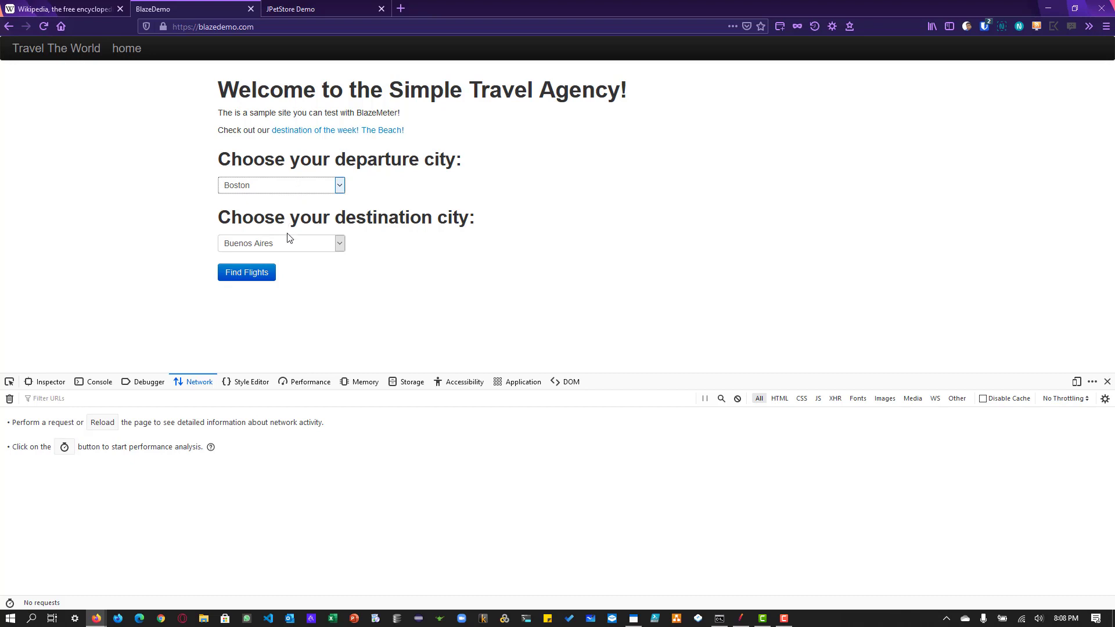
click(288, 242)
click(282, 315)
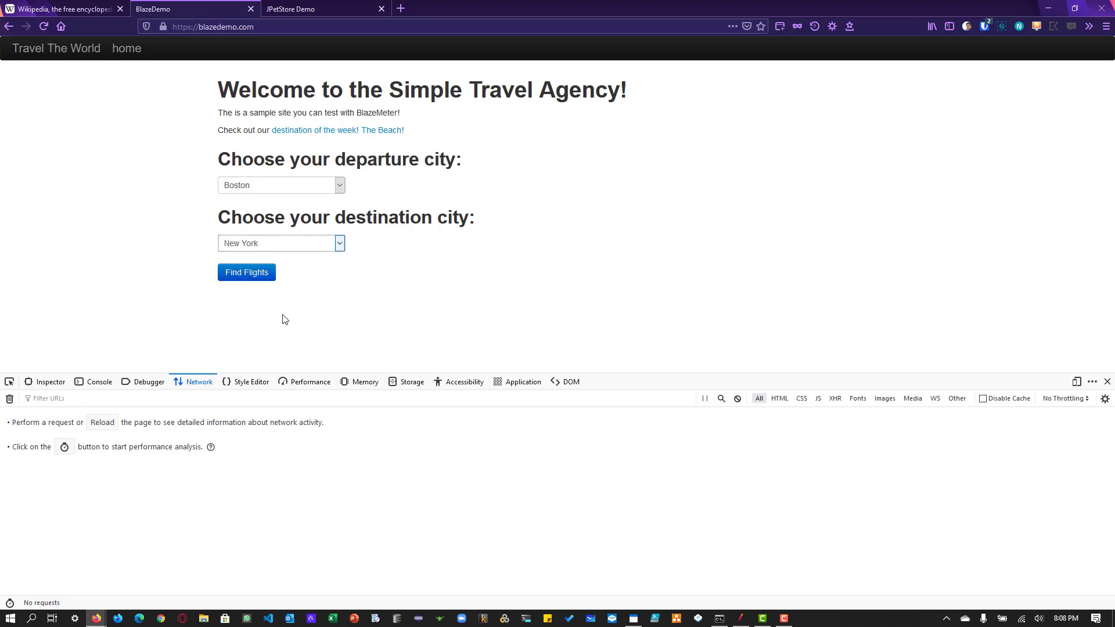
click(246, 272)
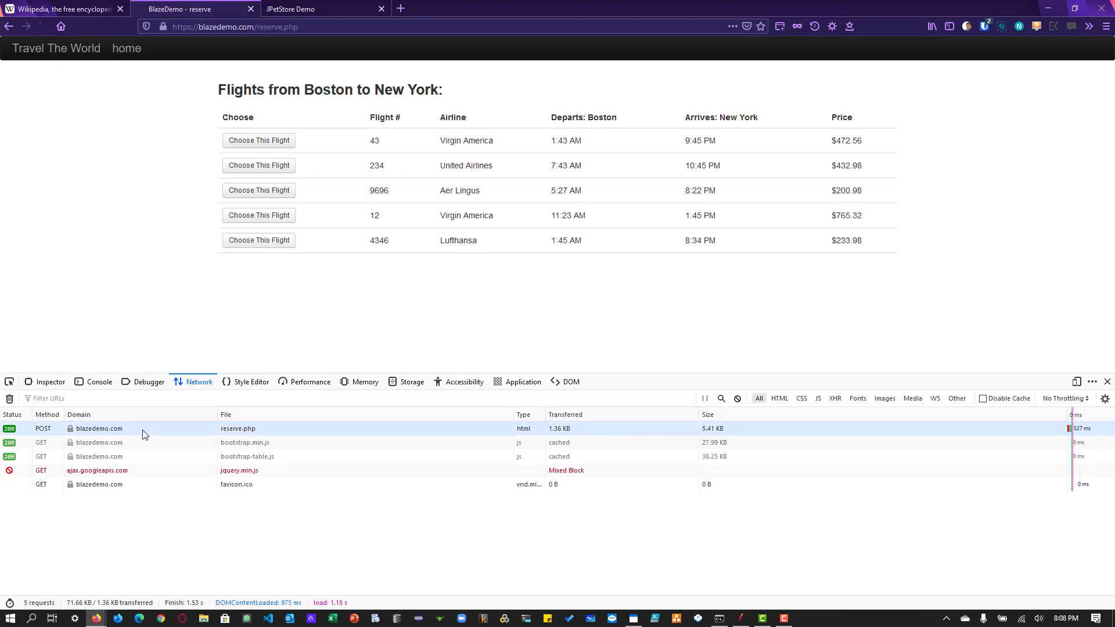
Step: Examine the URL details, response headers and request headers of the captured reserve.php POST request
click(109, 431)
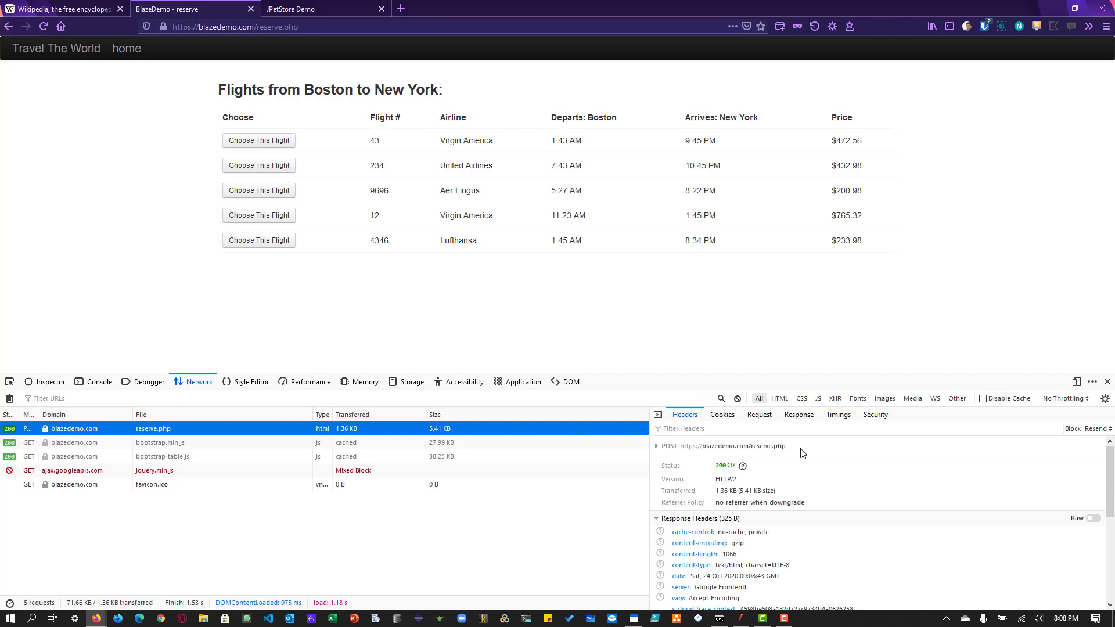
scroll(755, 464, down, 5)
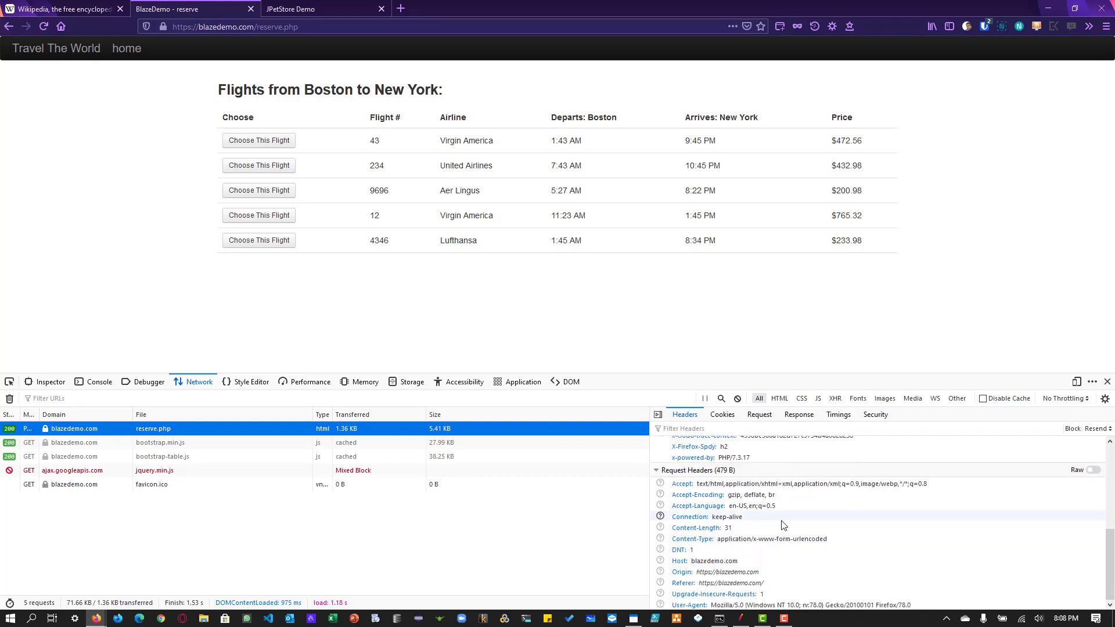
click(660, 473)
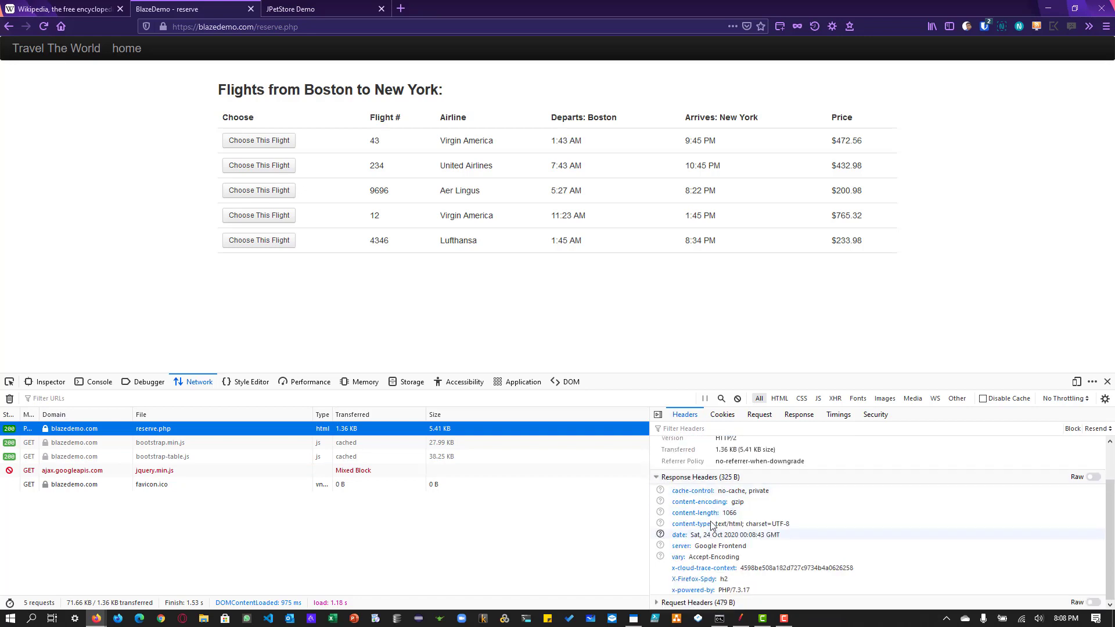
click(658, 477)
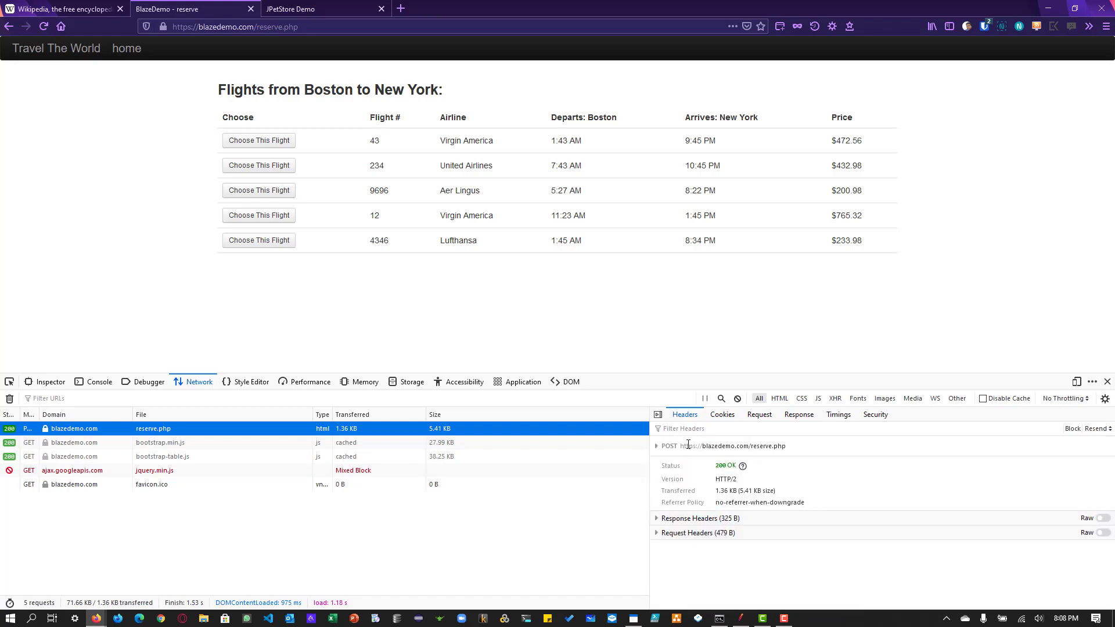
click(657, 447)
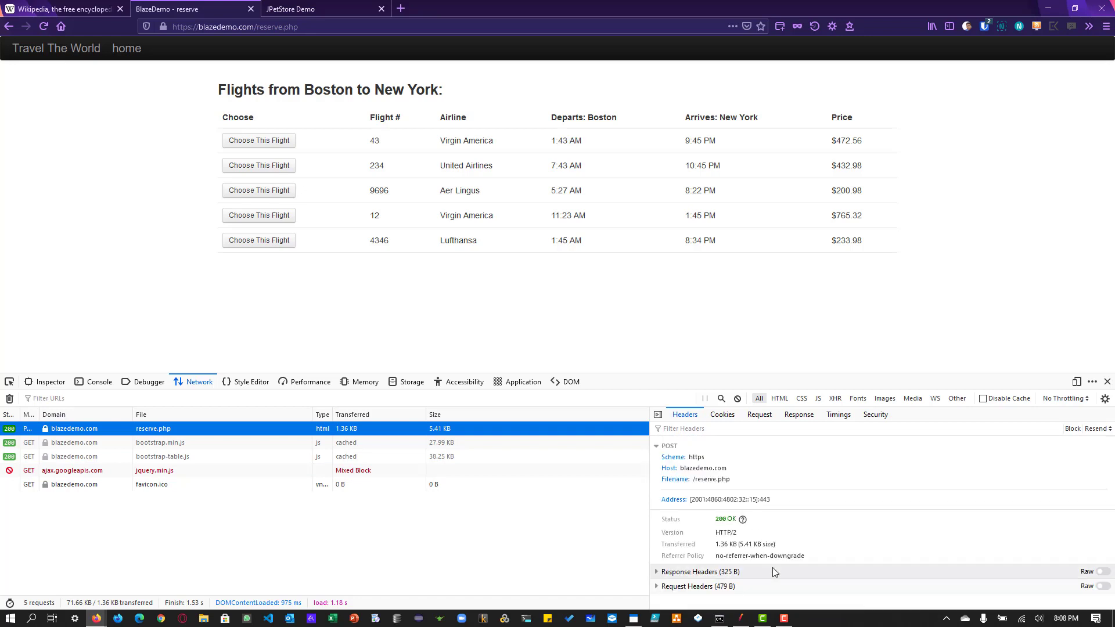
click(753, 585)
scroll(733, 592, down, 4)
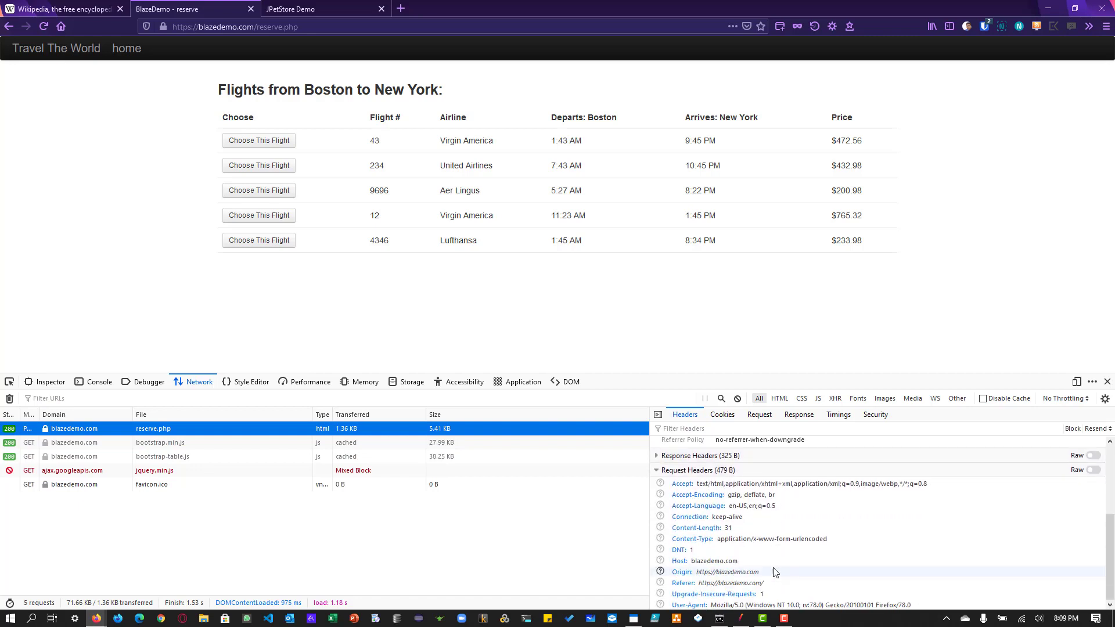
click(714, 456)
scroll(749, 558, down, 4)
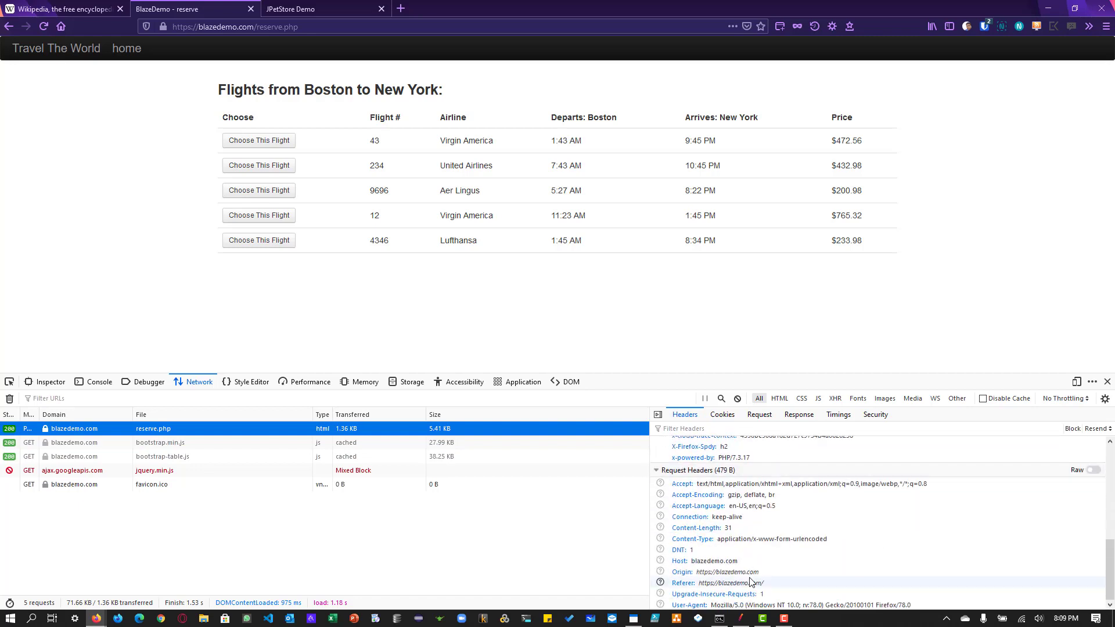
scroll(761, 552, up, 5)
Step: Copy the reserve.php request payload and add it from the clipboard as parameters of the duplicated HTTP Request in JMeter
click(770, 416)
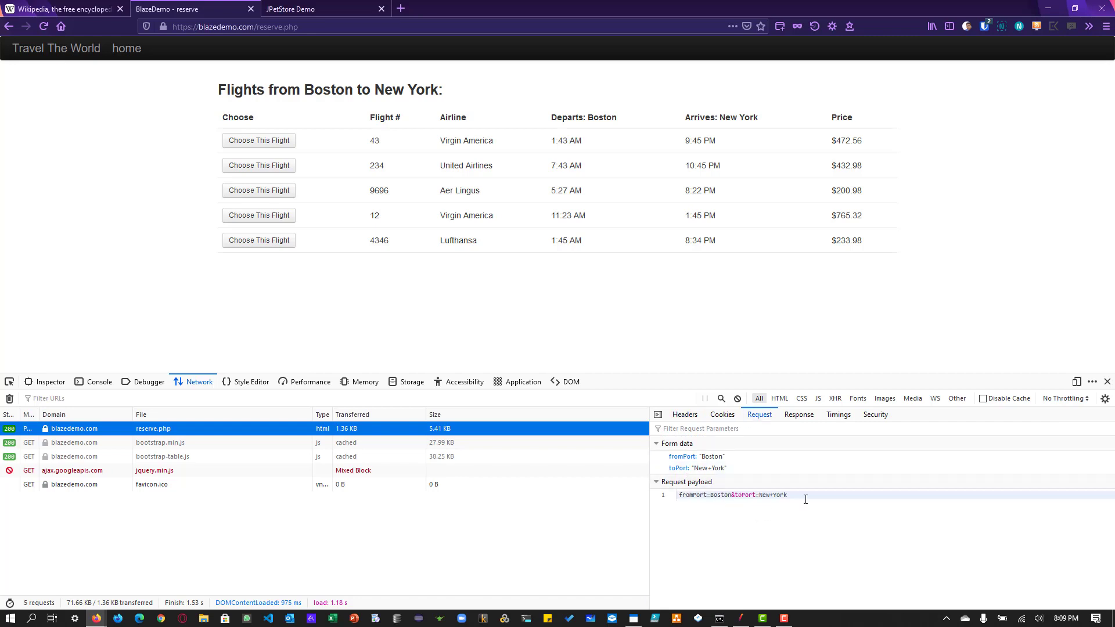
triple_click(718, 498)
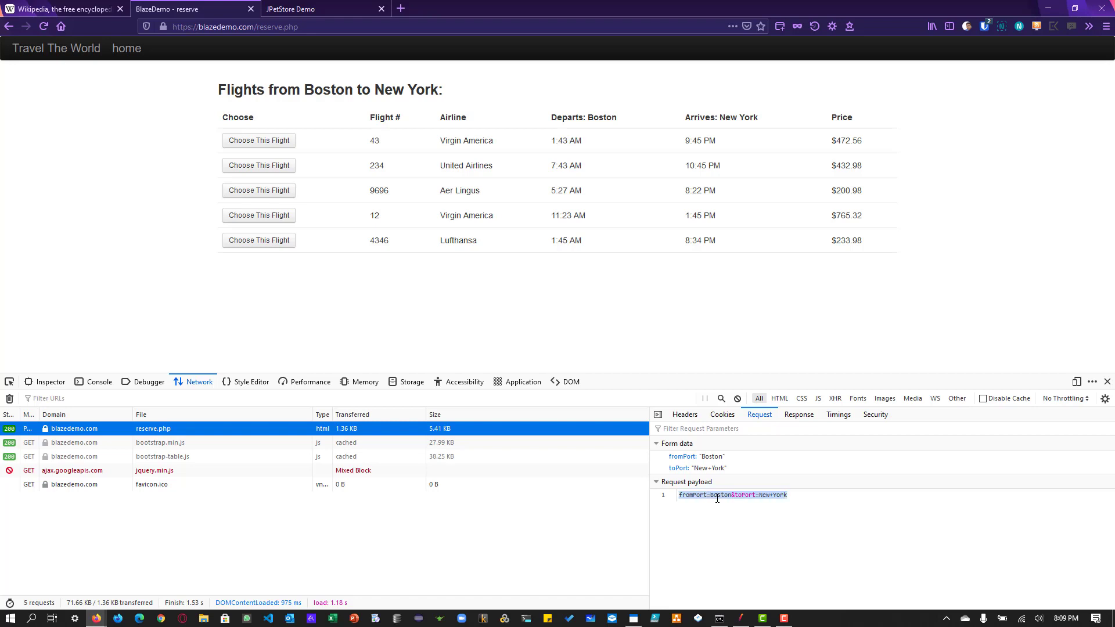
right_click(717, 498)
click(735, 538)
click(741, 619)
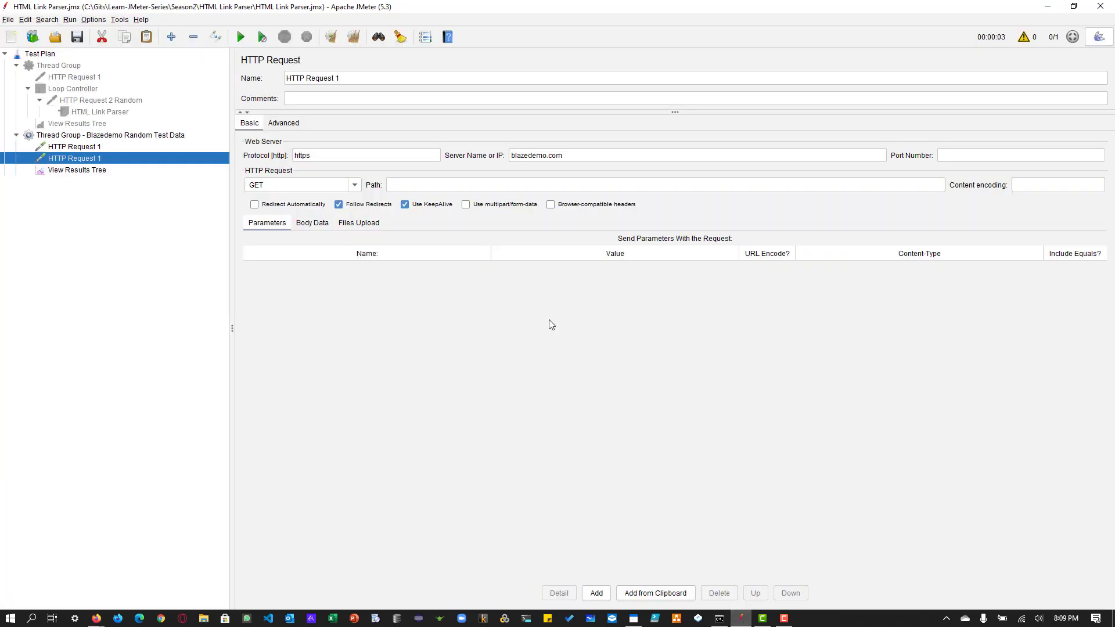
click(658, 593)
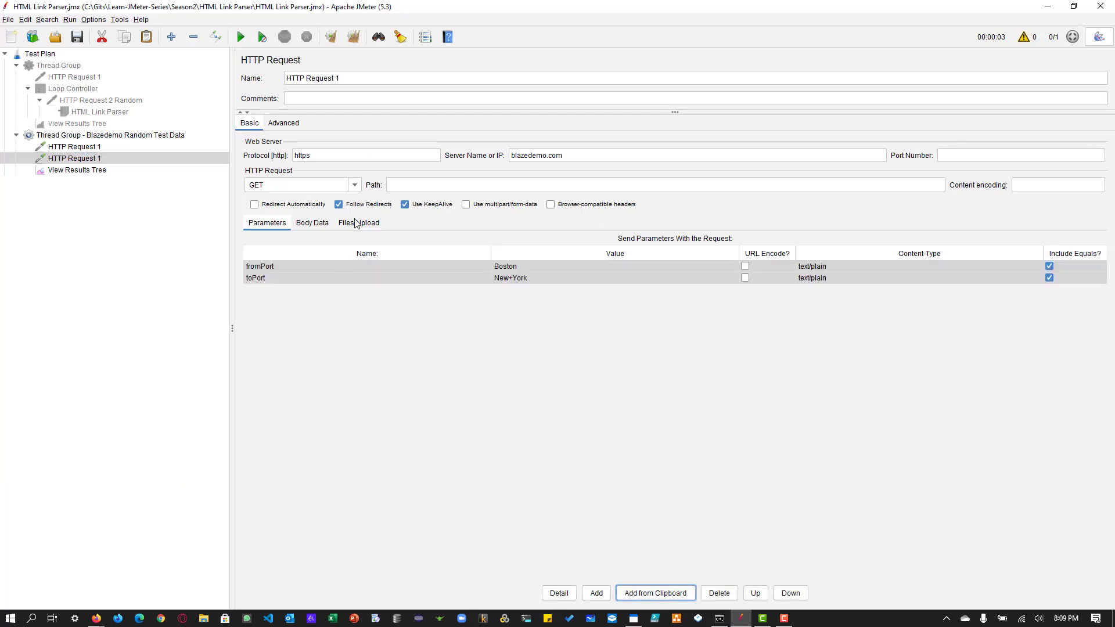
Step: Copy /reserve.php from the captured request into the duplicated HTTP Request's path in JMeter and set its method to POST
key(alt+Tab)
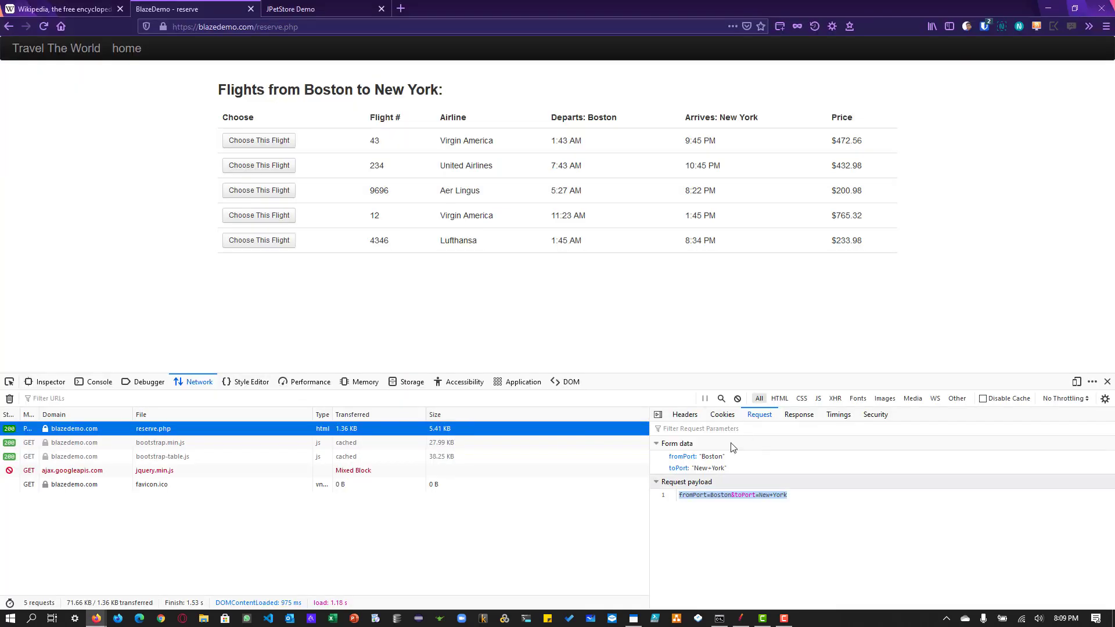
click(686, 415)
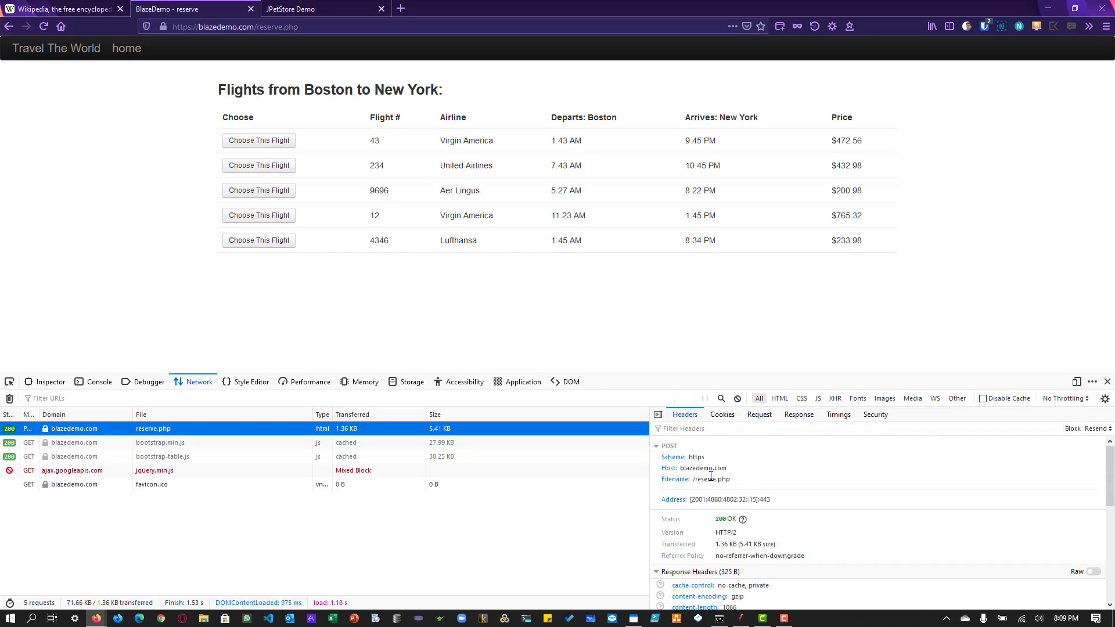
drag(730, 480, 693, 480)
right_click(694, 480)
click(716, 486)
key(alt+Tab)
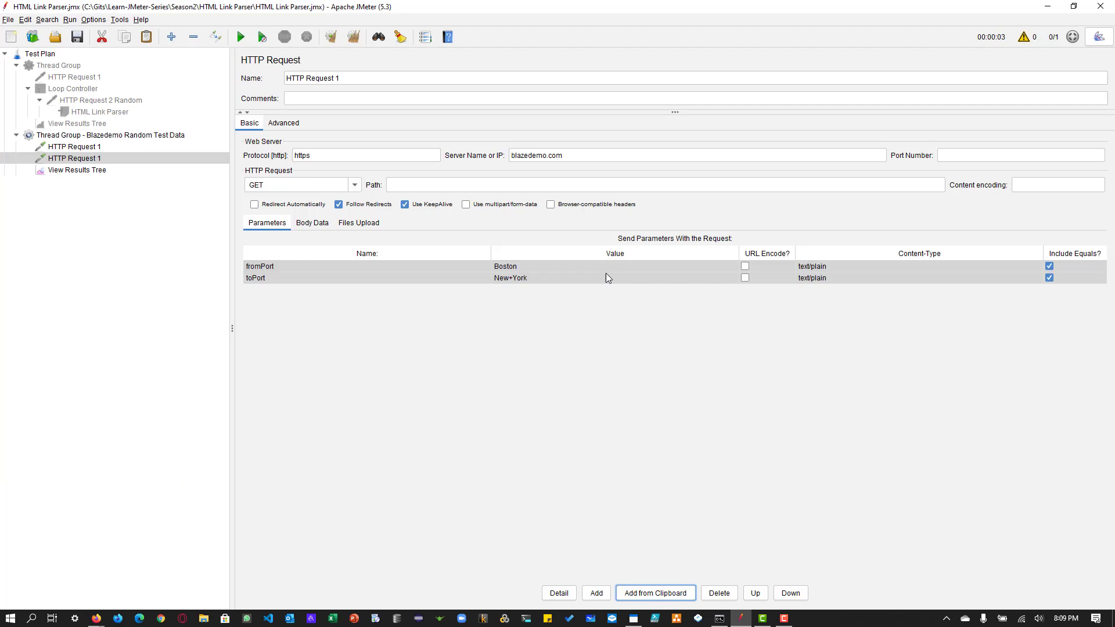
click(512, 189)
key(ctrl+v)
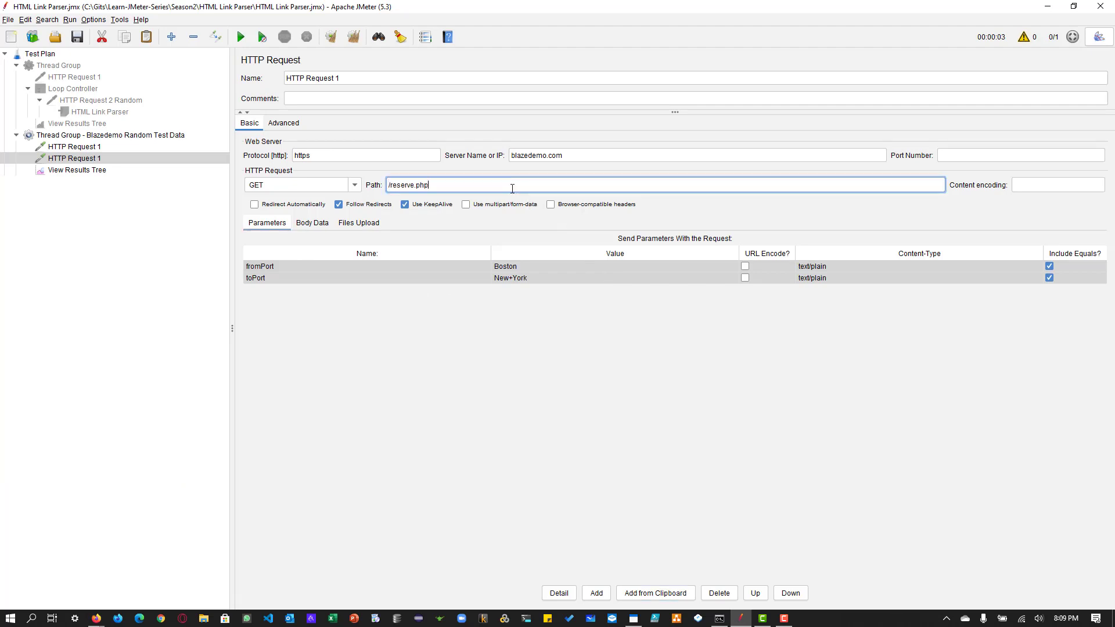
click(356, 185)
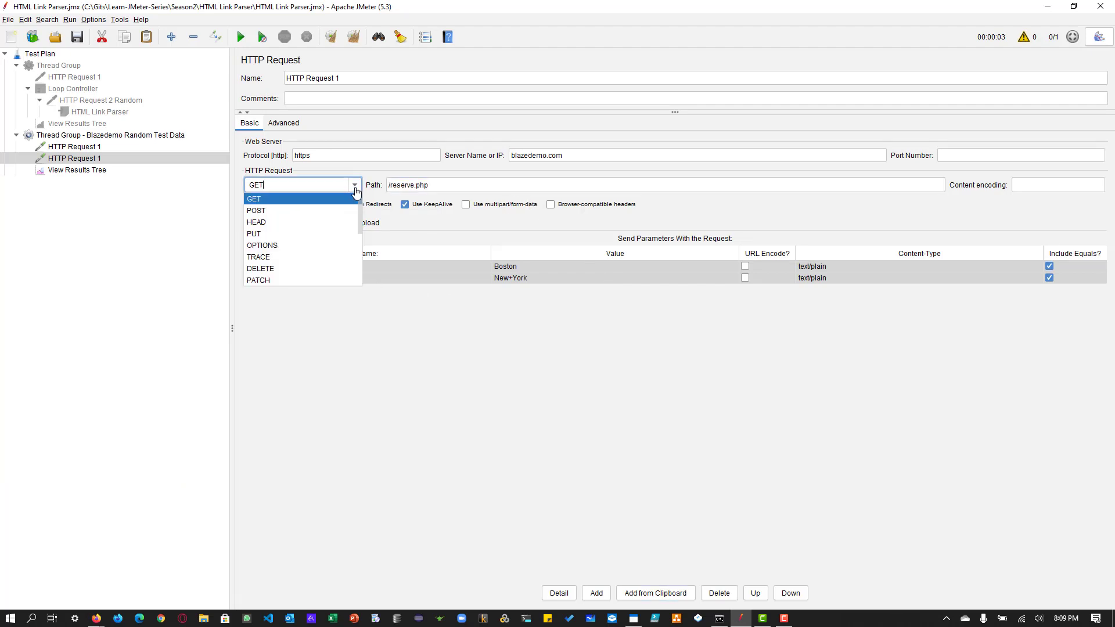
click(314, 210)
Step: Rename the duplicated POST sampler in the Blazedemo thread group as "HTTP Request 2"
click(96, 147)
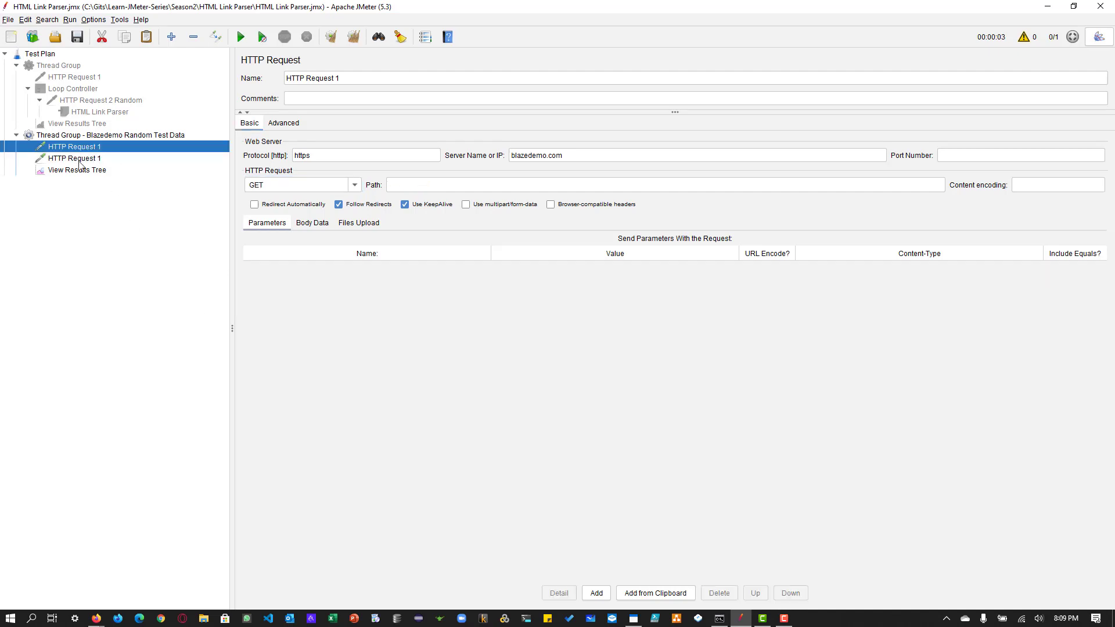
click(104, 159)
click(345, 78)
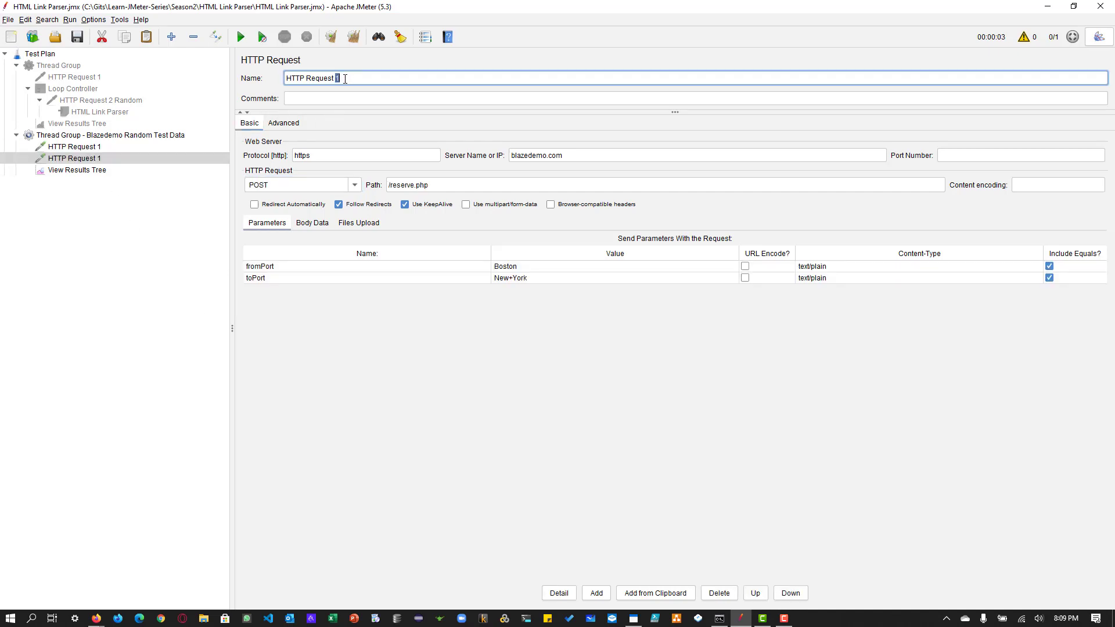
key(BackSpace)
text(2)
Step: Add an HTML Link Parser pre-processor to HTTP Request 2 in the Blazedemo thread group and reopen that request's settings
click(71, 146)
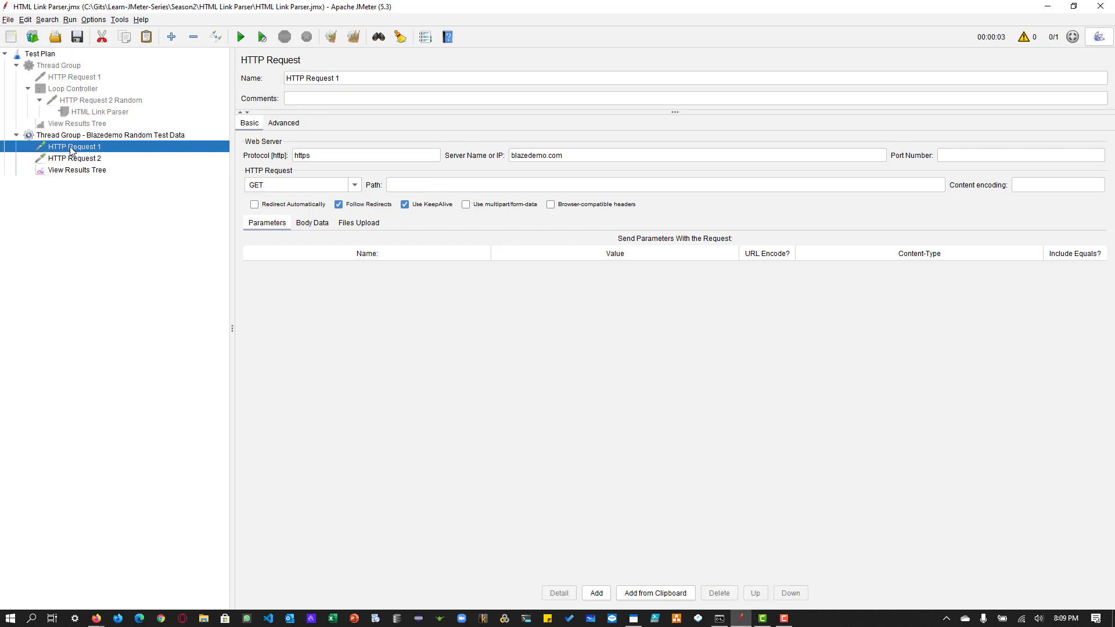
click(74, 158)
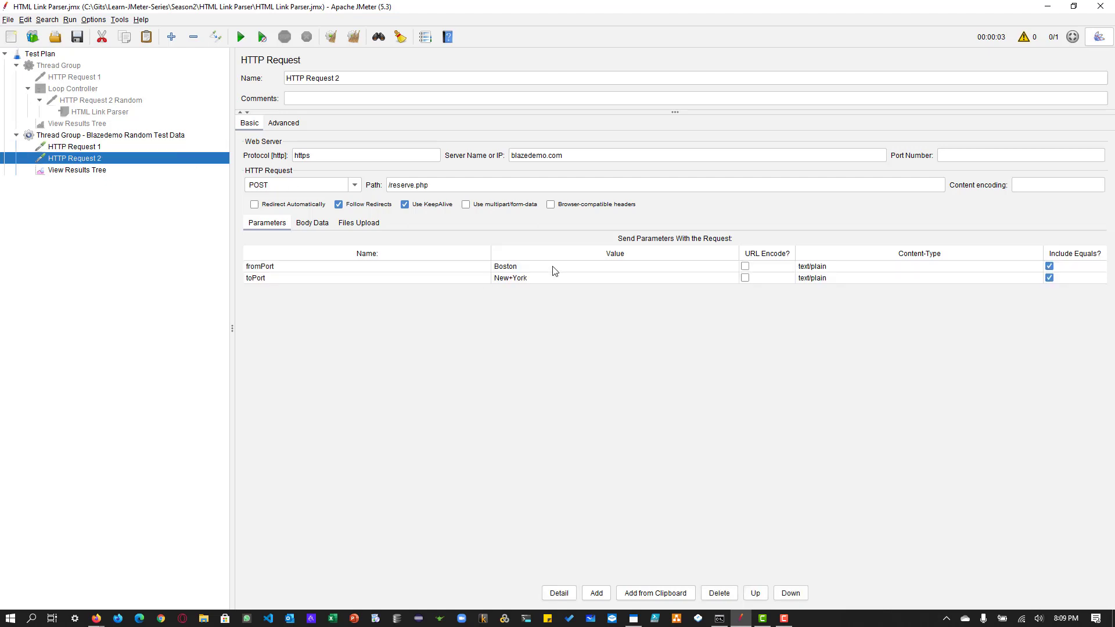
right_click(124, 161)
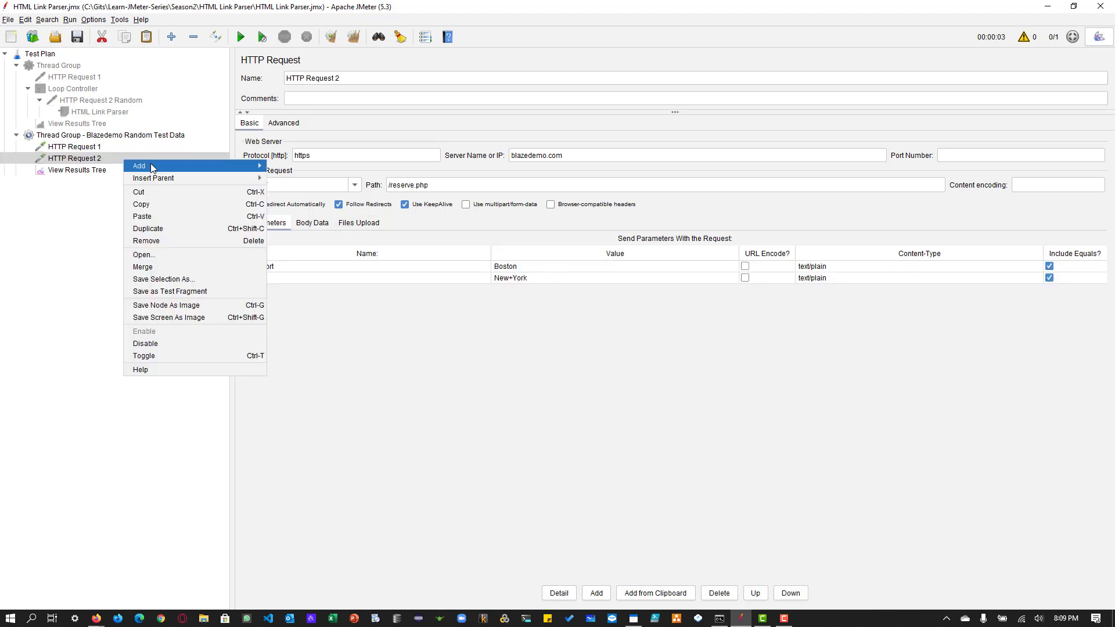
mouse_move(151, 165)
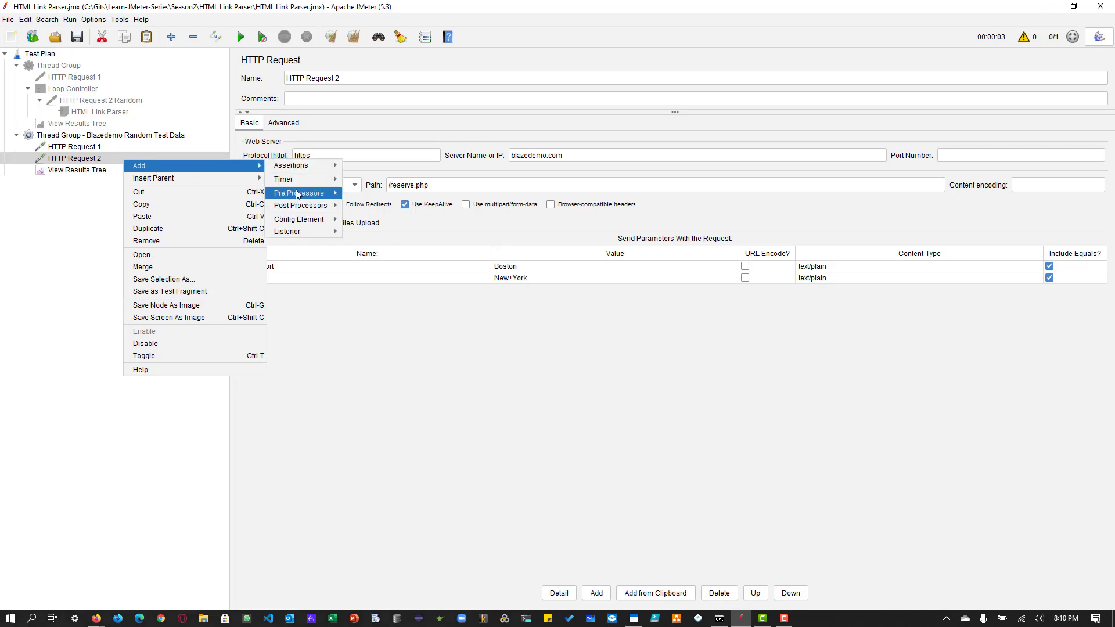
mouse_move(299, 192)
click(401, 218)
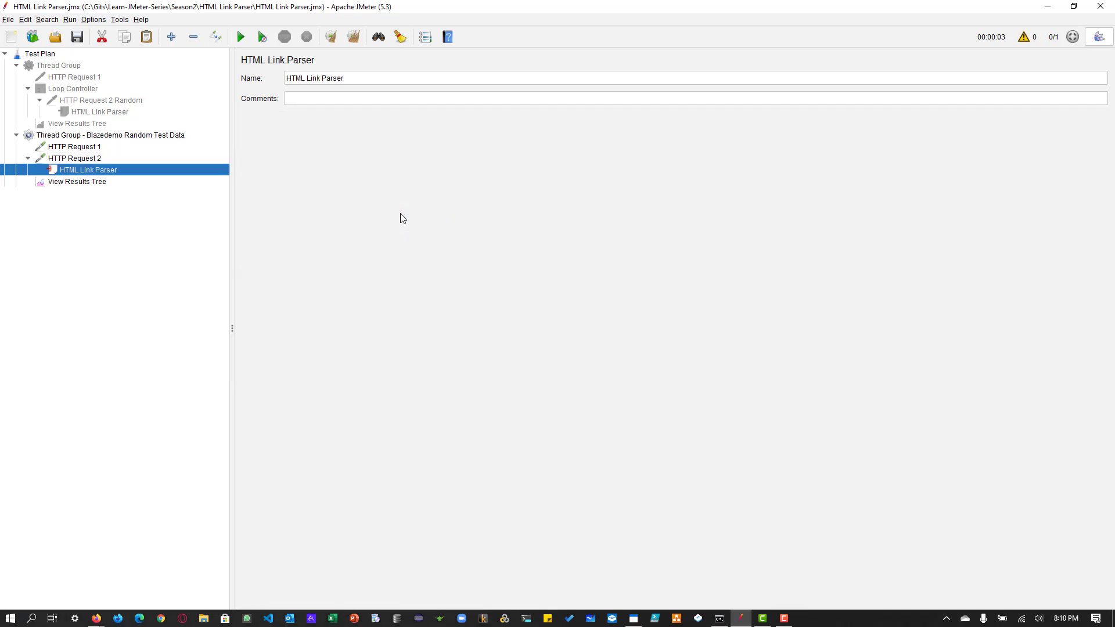
click(85, 158)
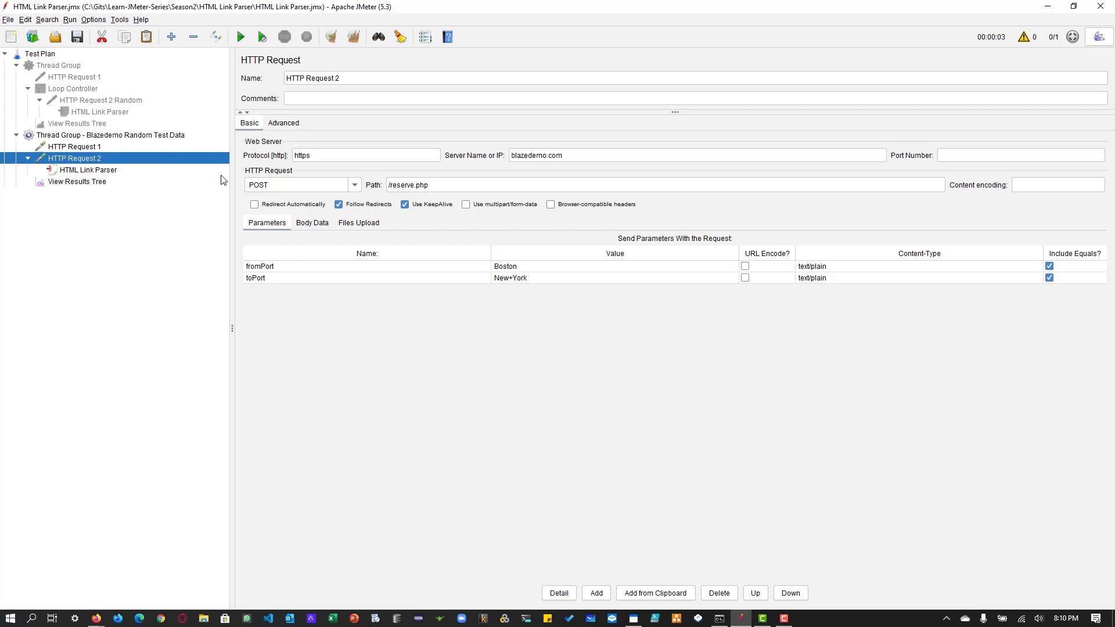
Step: Set the values of the fromPort and toPort parameters in HTTP Request 2 to the wildcard expression .*
double_click(540, 267)
text(.*)
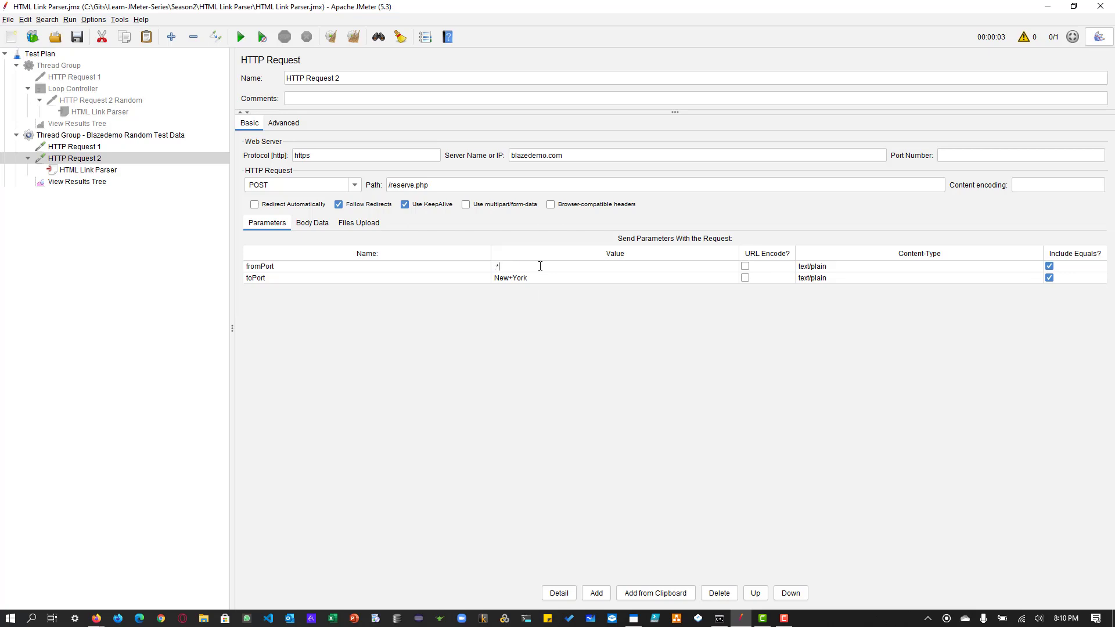
double_click(536, 281)
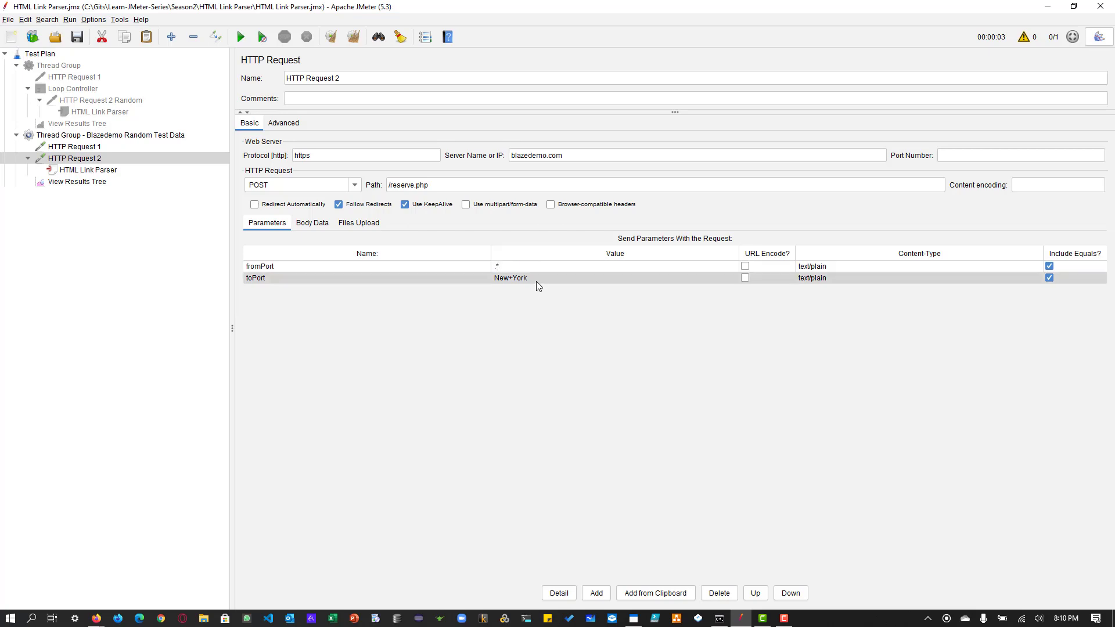
text(.*)
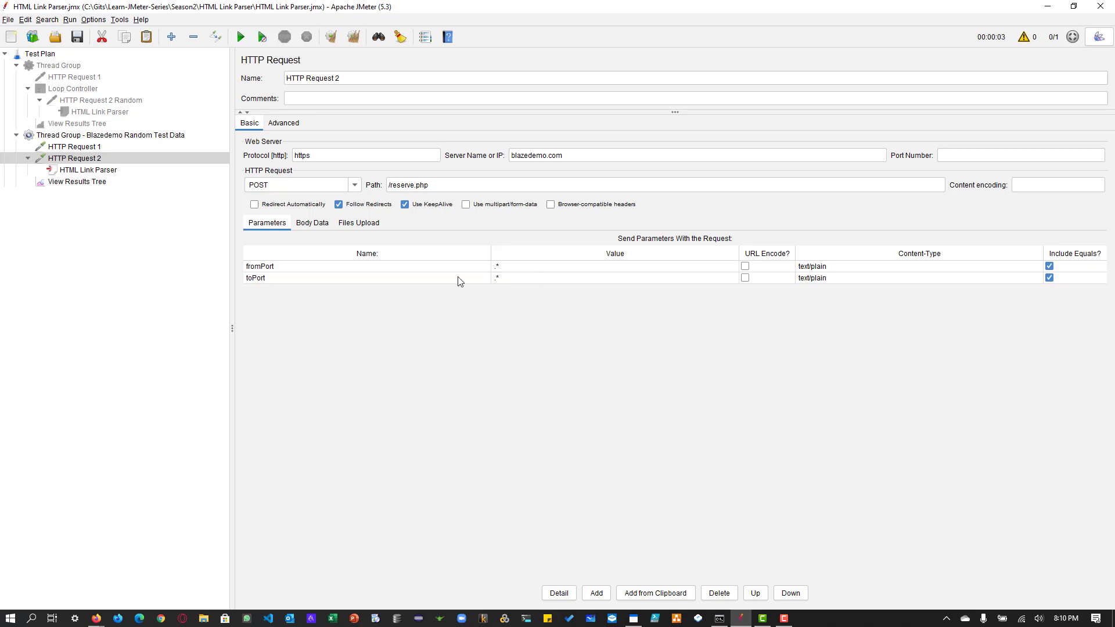
Step: Review the fromPort and toPort parameters of HTTP Request 2, its HTML Link Parser and the results listener
click(431, 266)
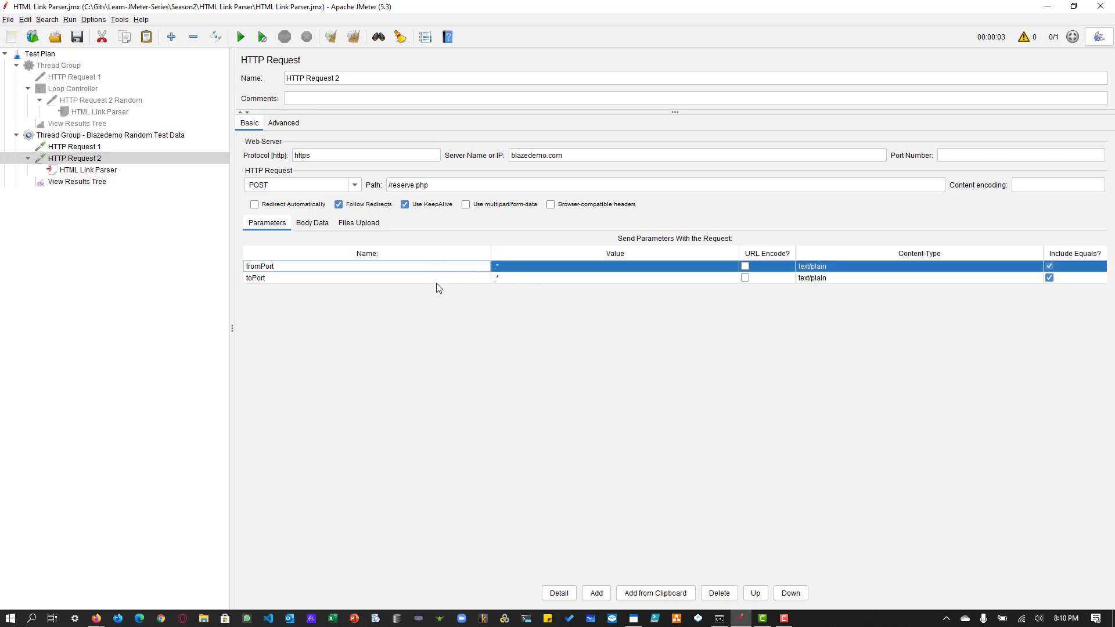
click(438, 283)
click(532, 266)
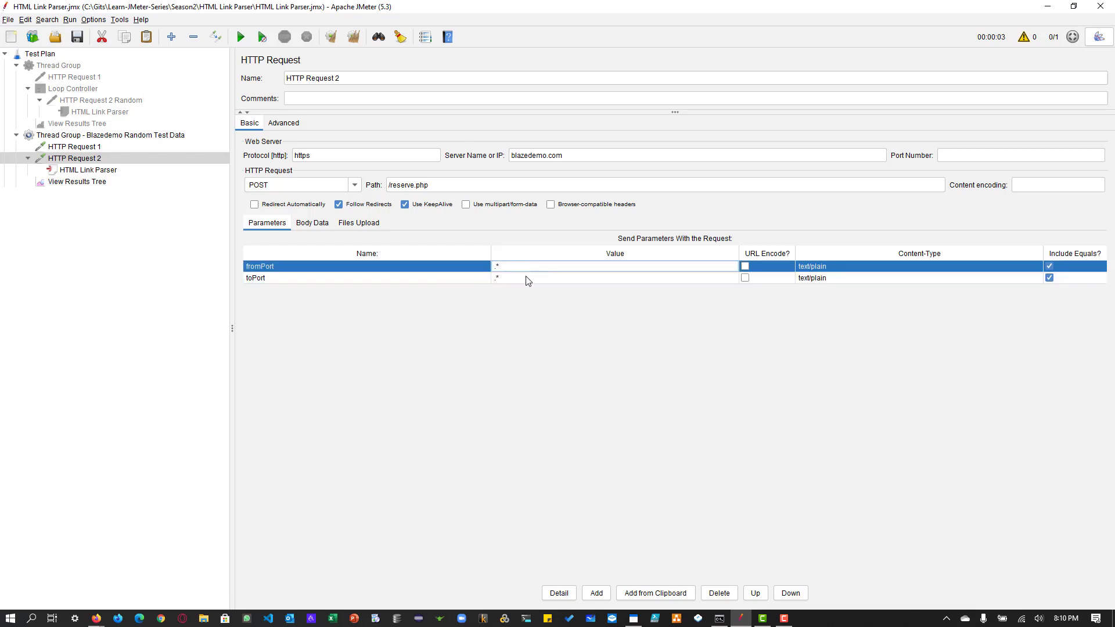
click(528, 279)
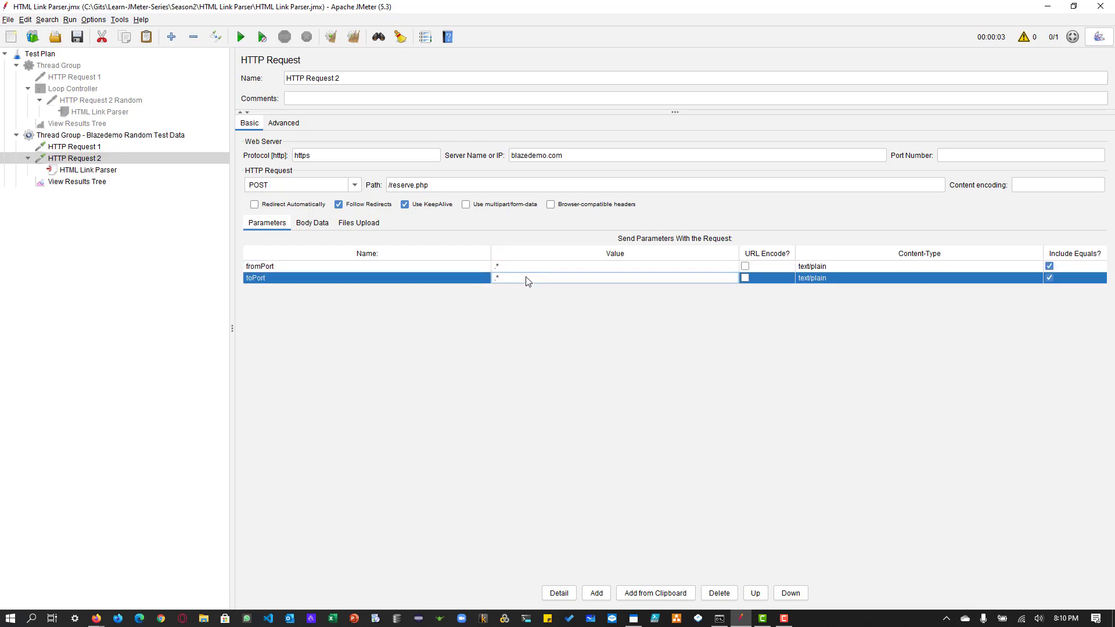
click(513, 271)
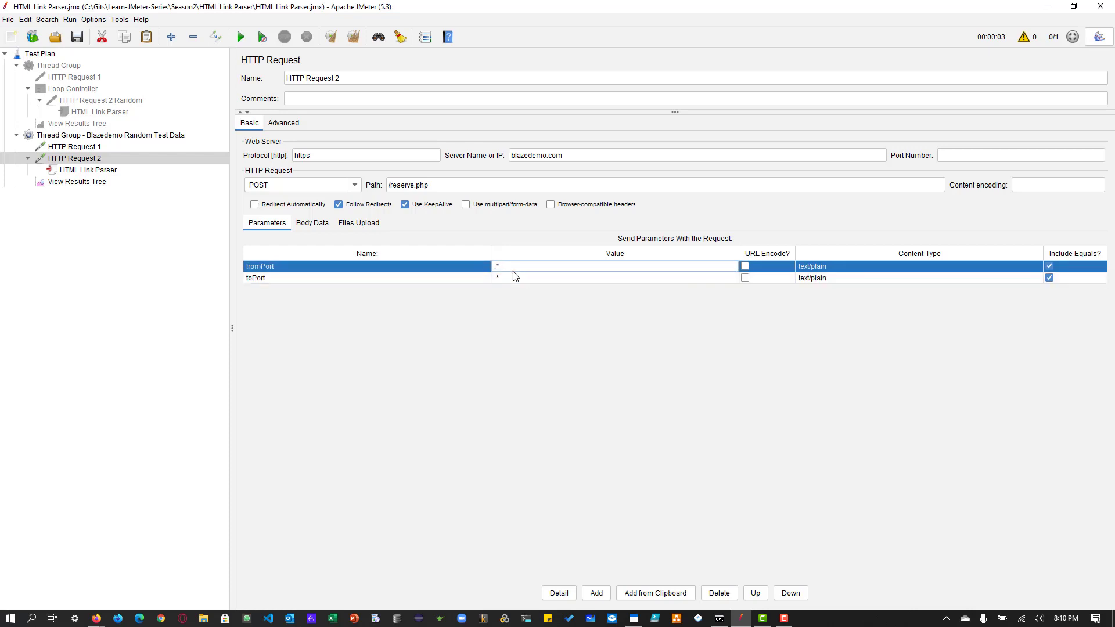
click(71, 183)
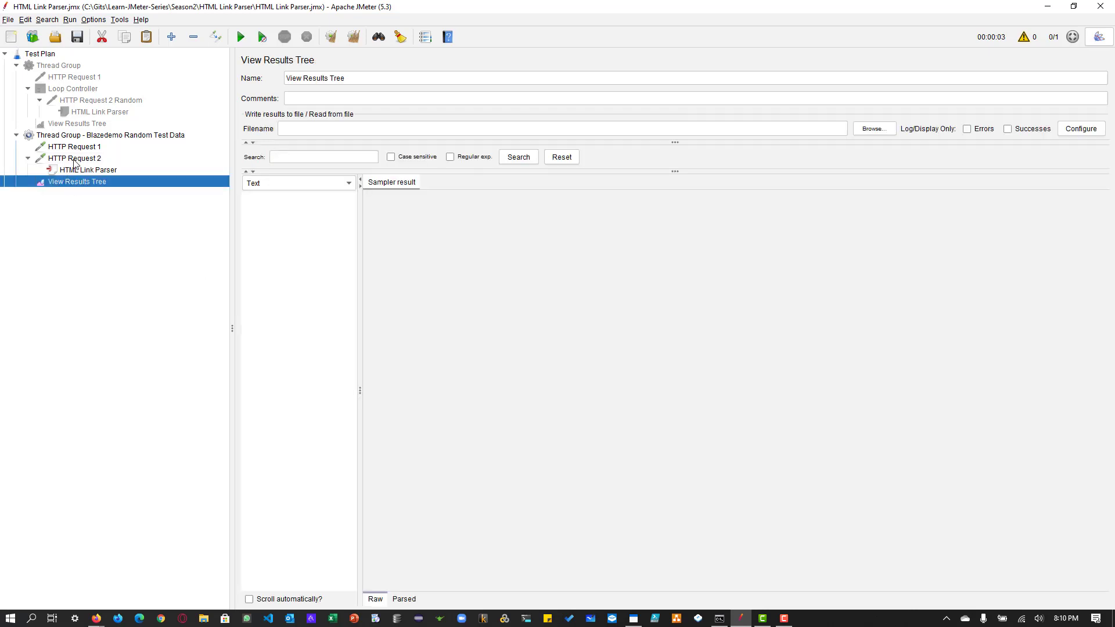
click(75, 160)
click(92, 183)
click(93, 171)
click(84, 160)
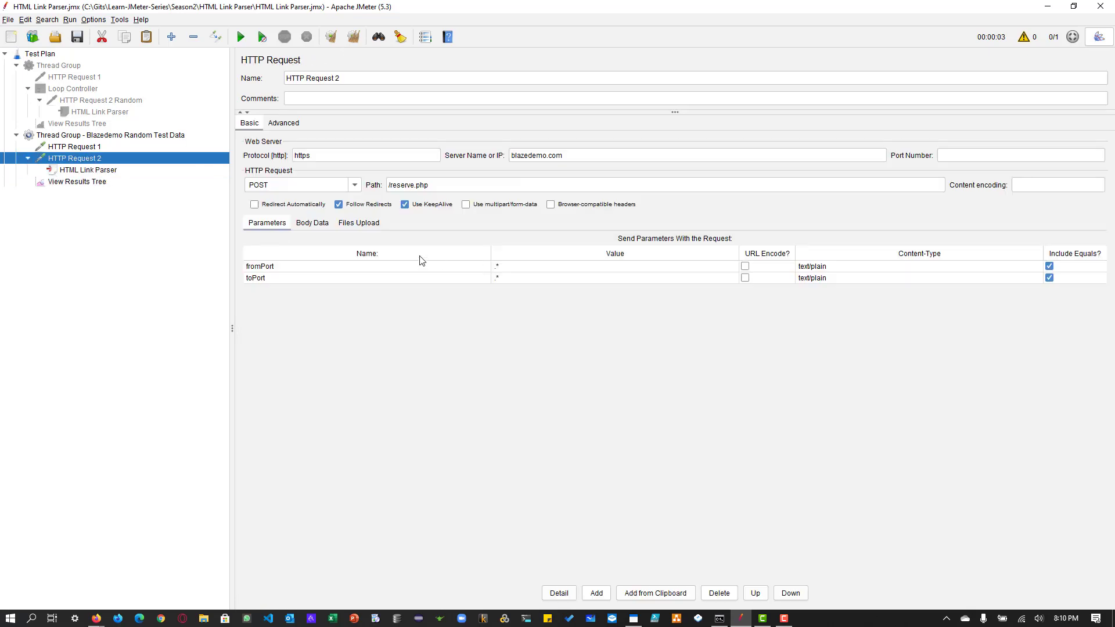
Step: Run the Blazedemo test and examine the request bodies sent by HTTP Request 1 and HTTP Request 2 in the View Results Tree
click(76, 182)
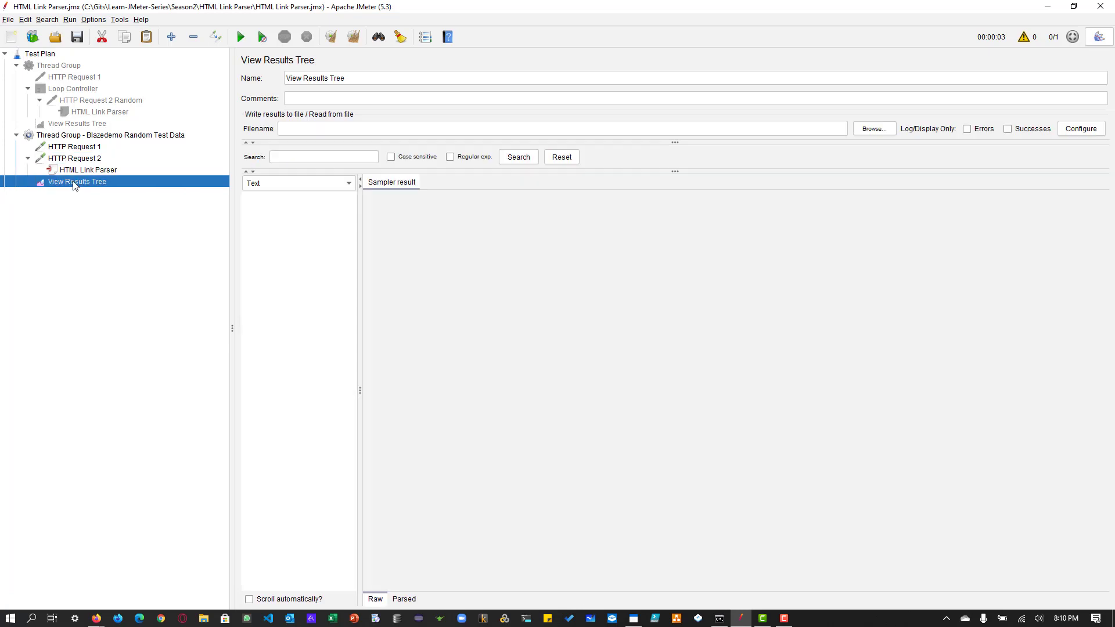
click(241, 38)
click(291, 198)
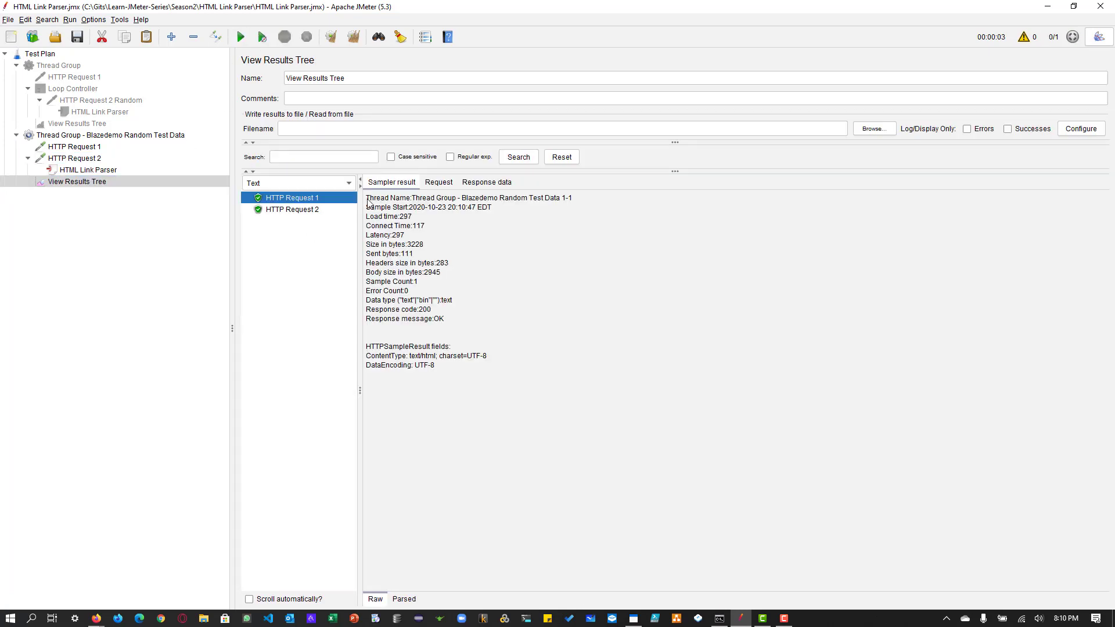
click(439, 182)
drag(500, 227, 430, 227)
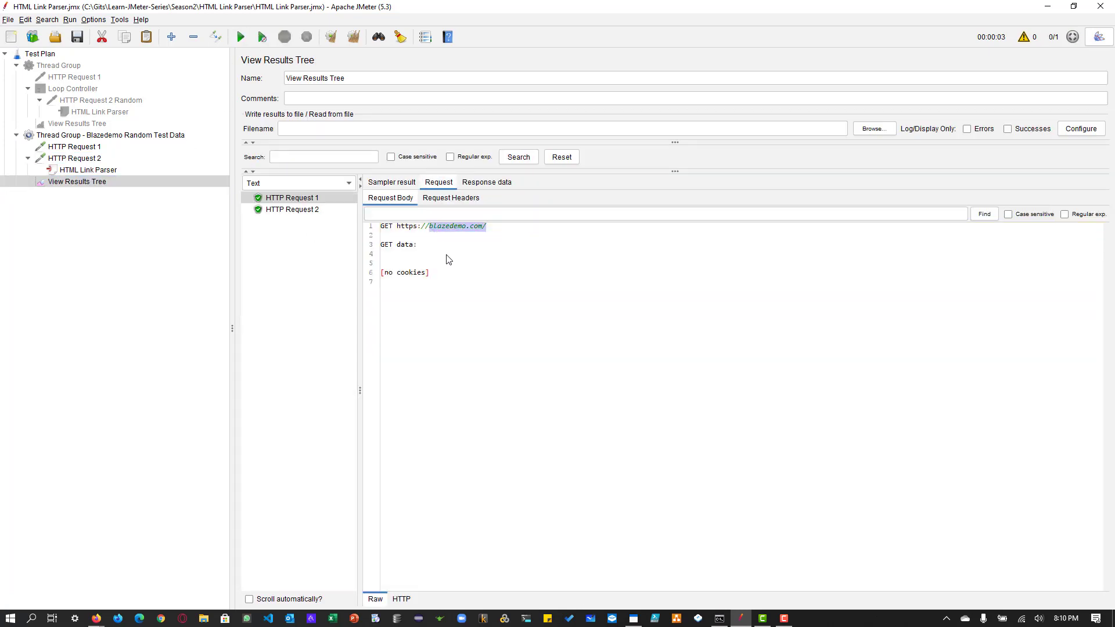
click(310, 210)
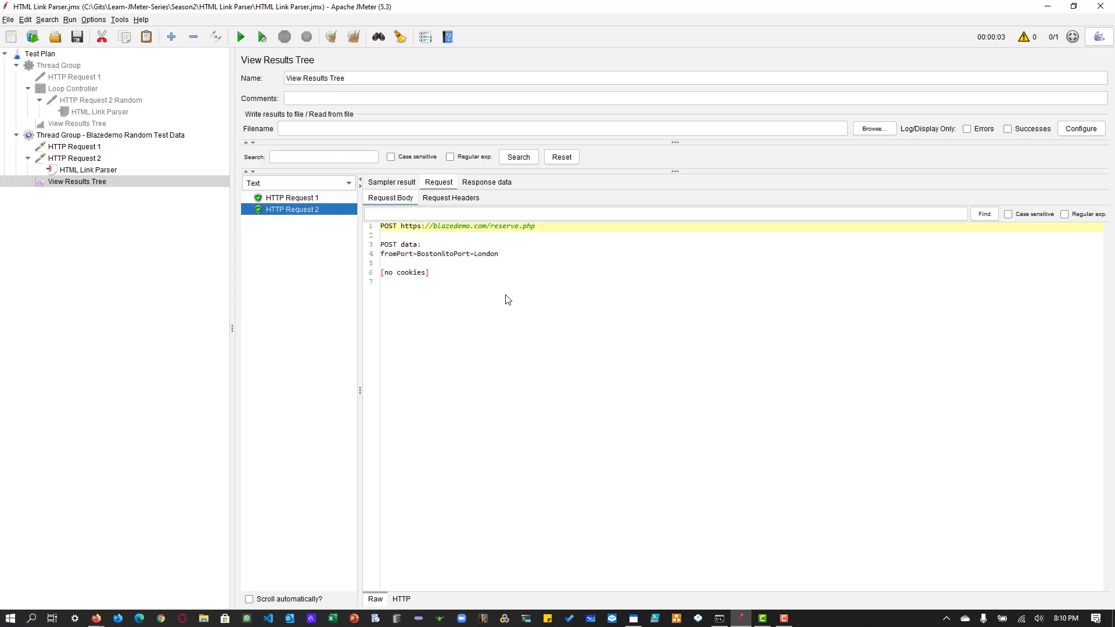
double_click(429, 255)
double_click(488, 255)
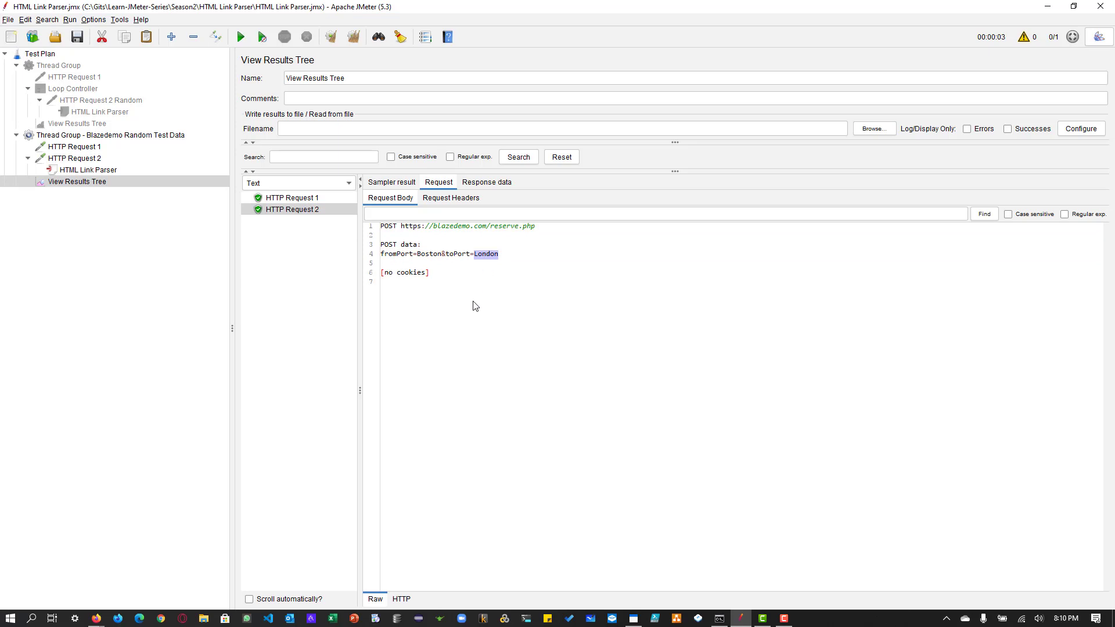
Step: Run the test two more times and check the fromPort and toPort data posted by each new HTTP Request 2 sample
click(240, 36)
click(290, 221)
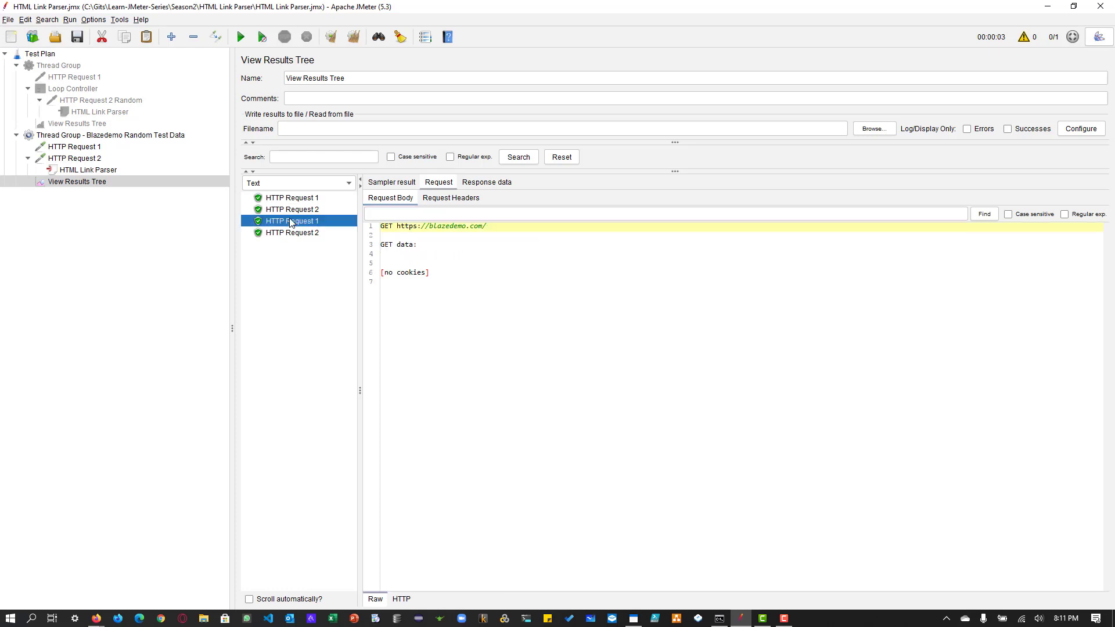
click(299, 233)
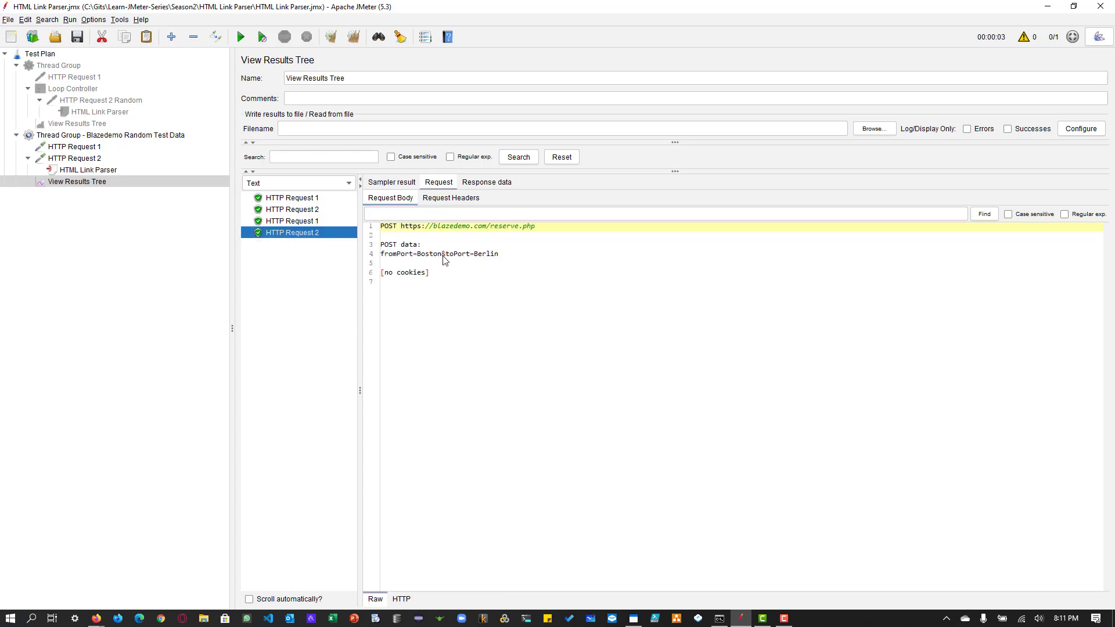
click(238, 42)
click(297, 244)
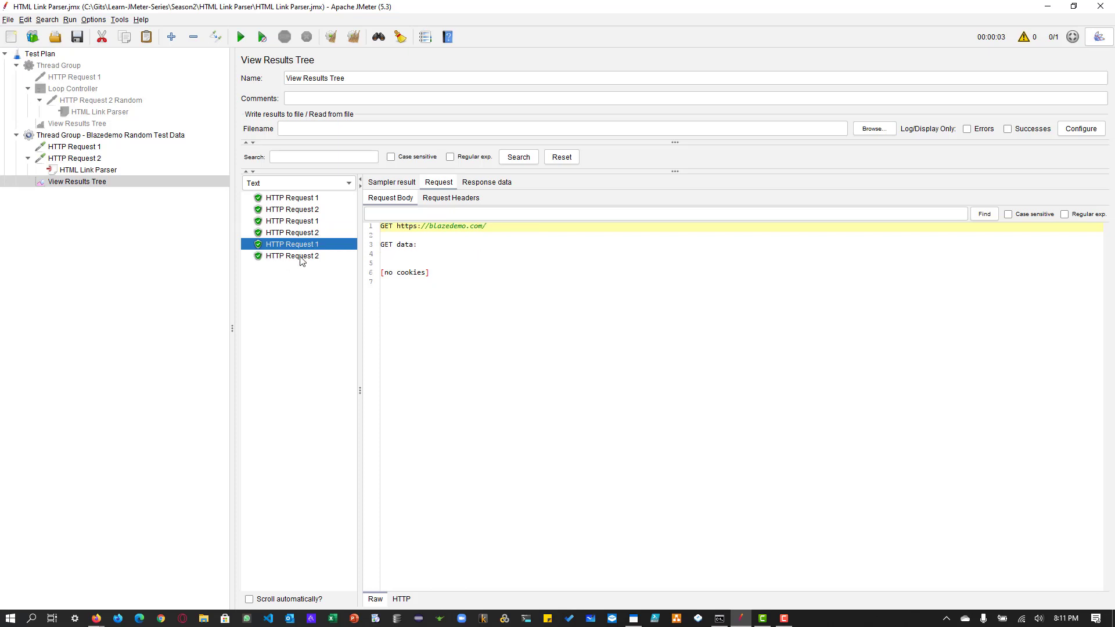
click(301, 257)
click(444, 256)
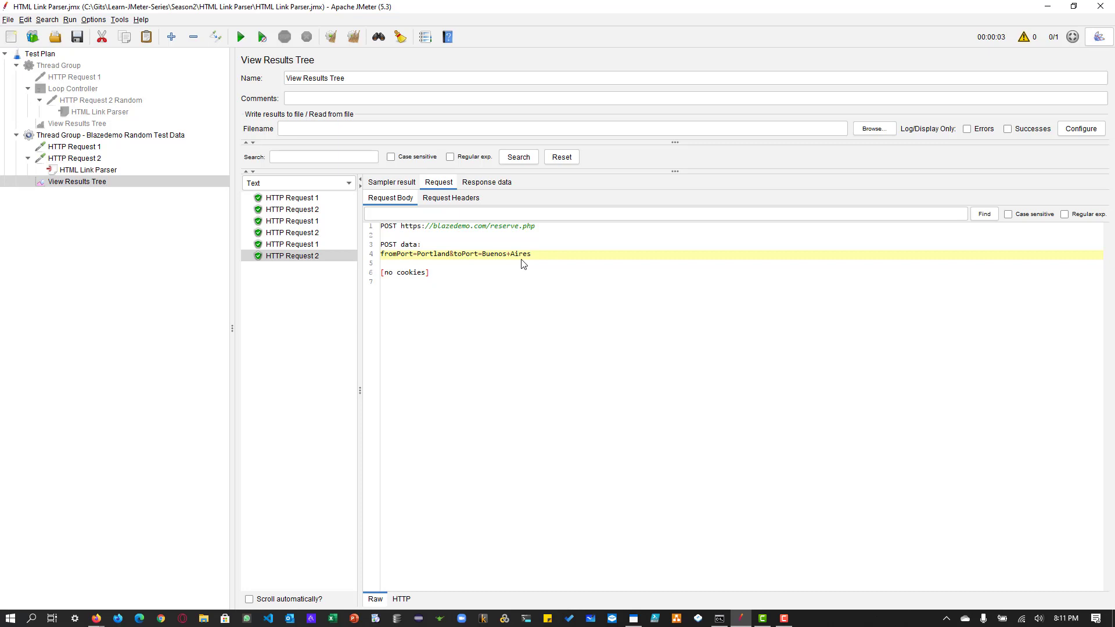
Step: Disable the Blazedemo Random Test Data thread group after reviewing the HTTP Request 2 settings
click(87, 171)
key(Up)
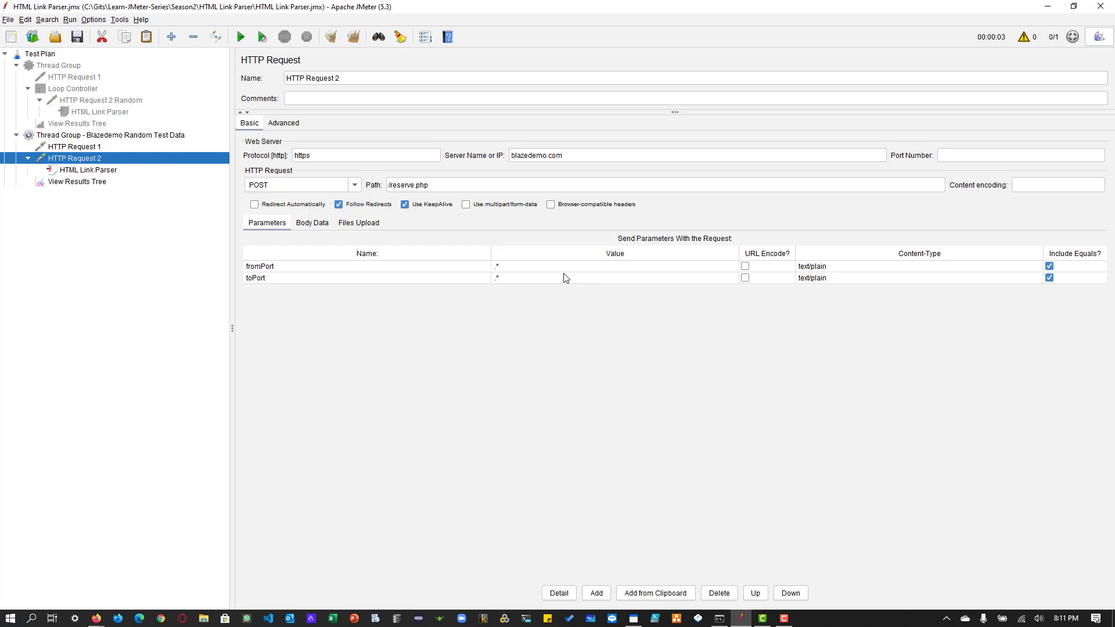
click(108, 137)
click(216, 38)
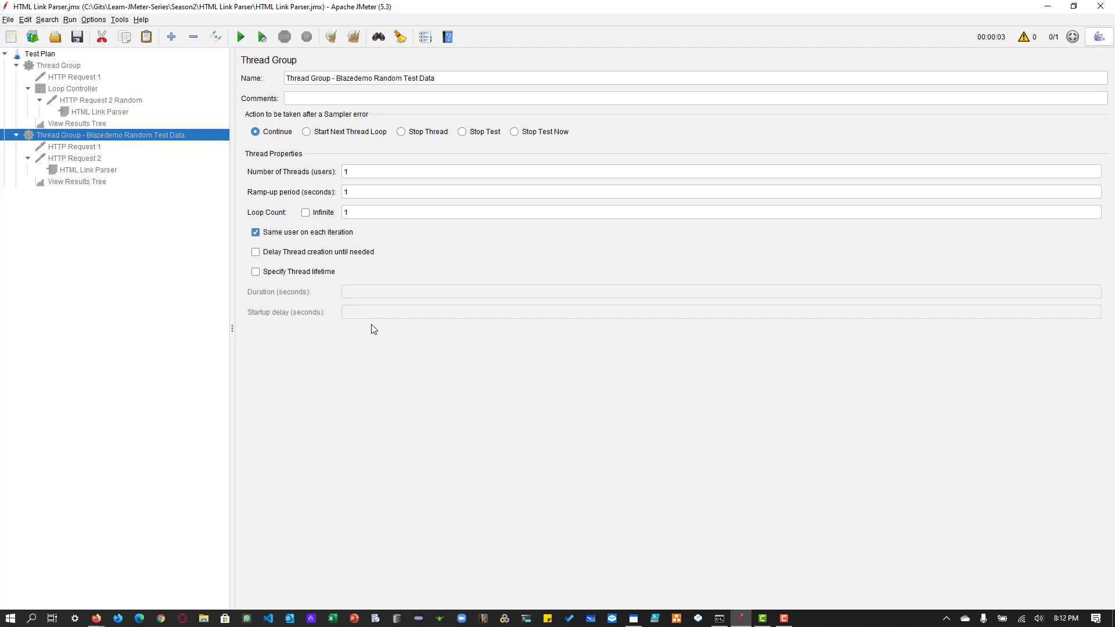
Step: Add a new Thread Group to the Test Plan
click(51, 55)
right_click(52, 55)
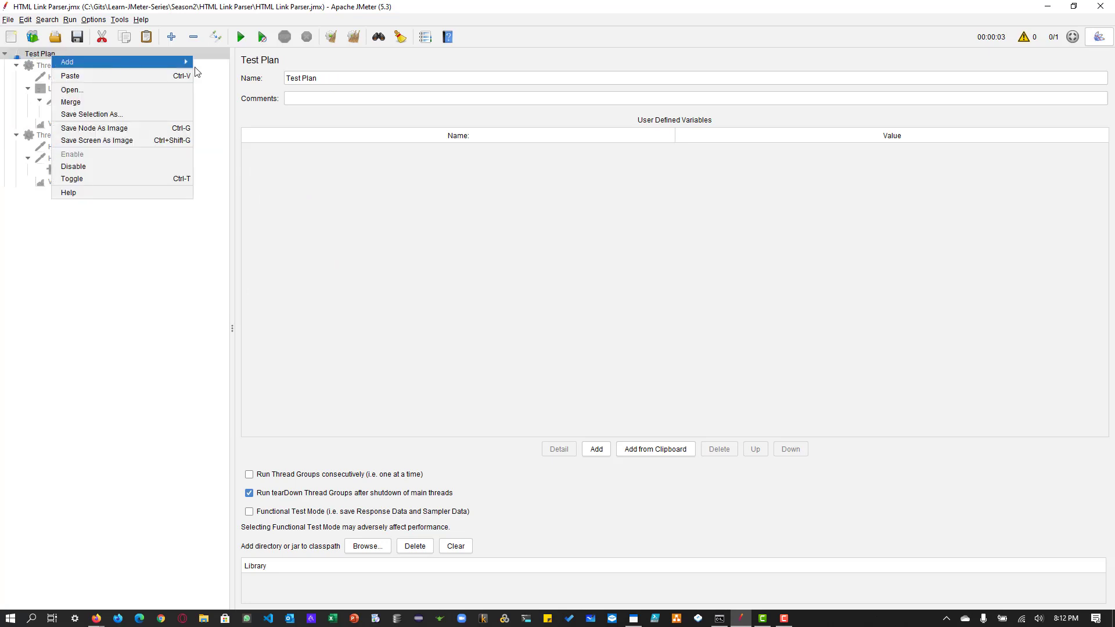
mouse_move(102, 61)
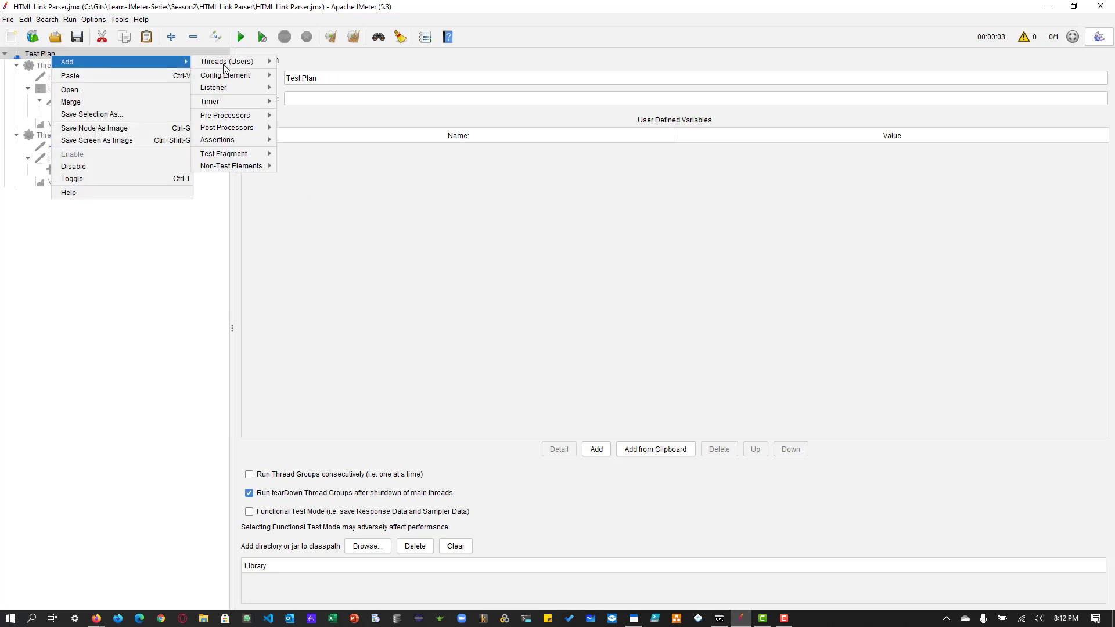
click(321, 62)
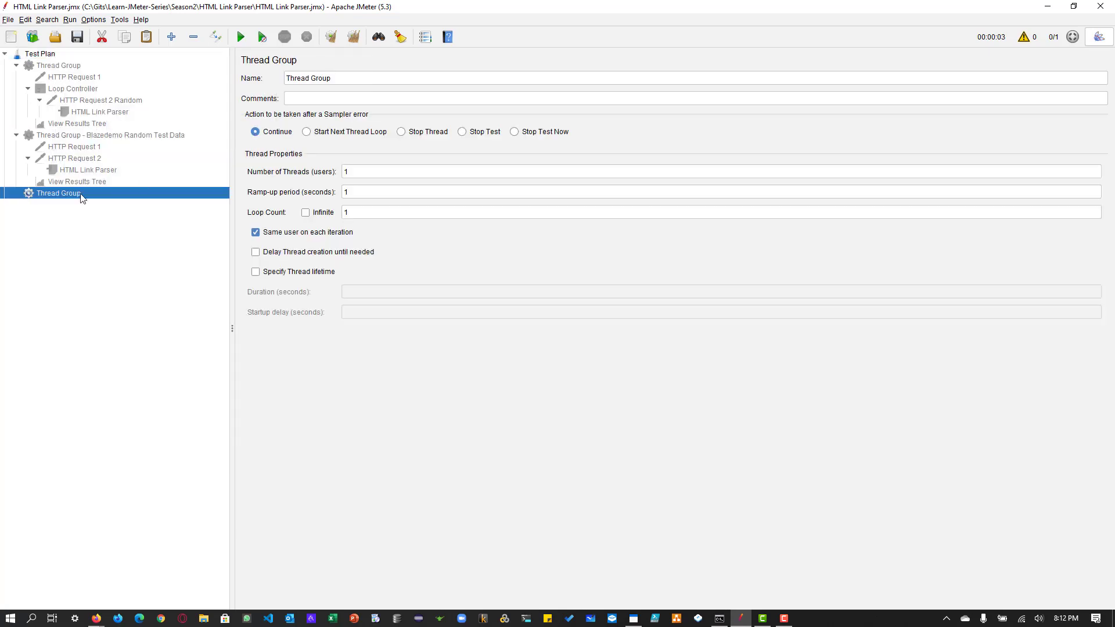
Step: Switch to the JPetStore demo in Firefox, open the Cats category and examine the viewCategory and categoryId parameters in its URL
key(alt+Tab)
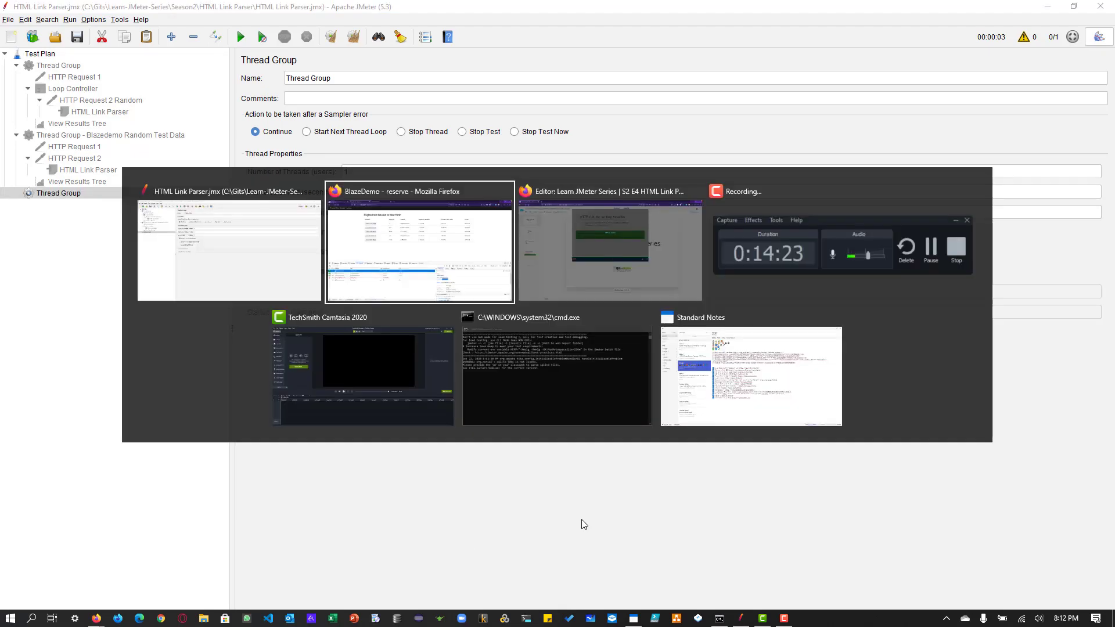
click(334, 6)
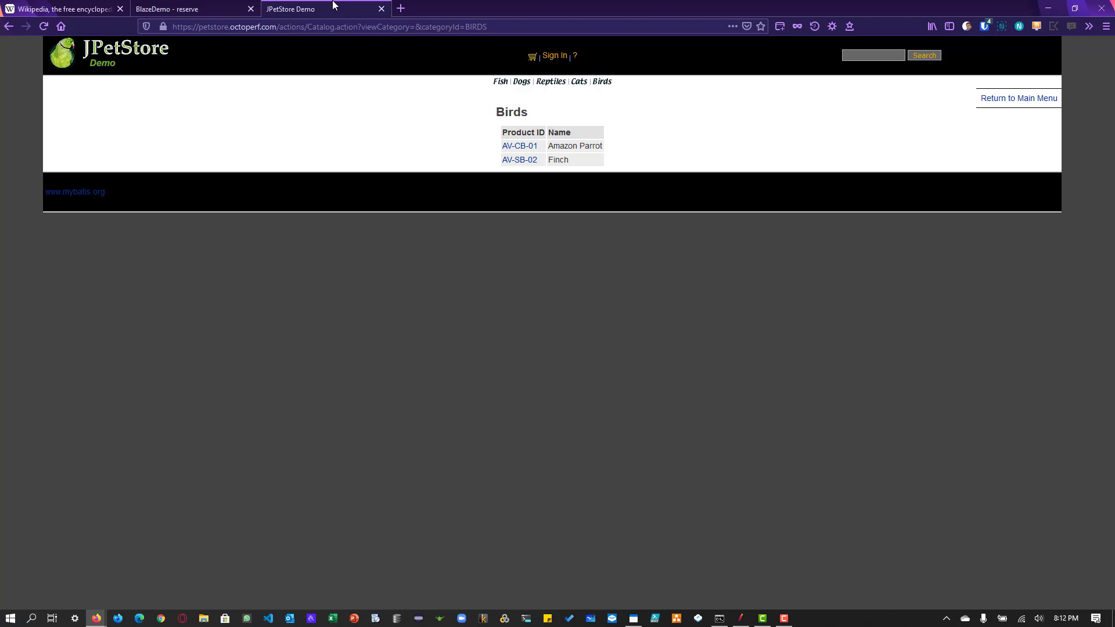
click(130, 54)
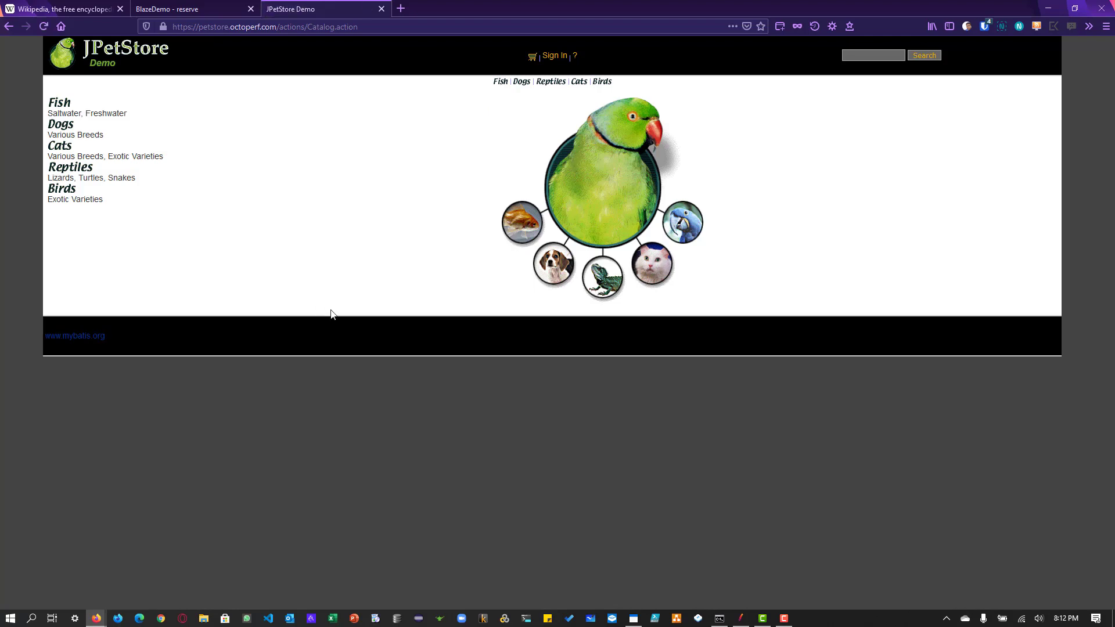
click(61, 146)
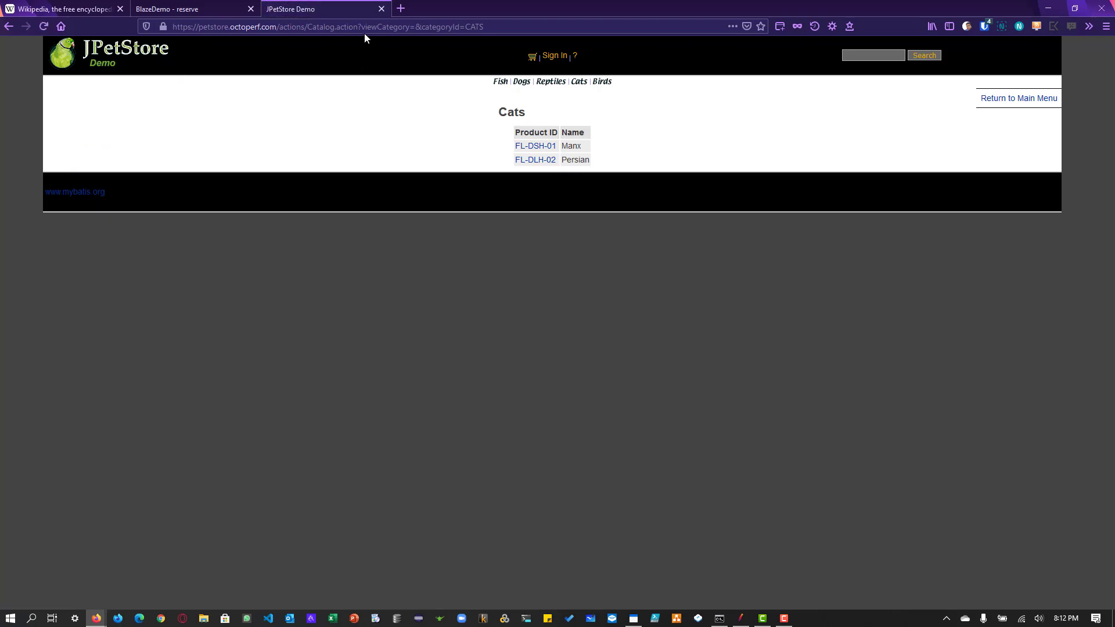
drag(361, 26, 405, 33)
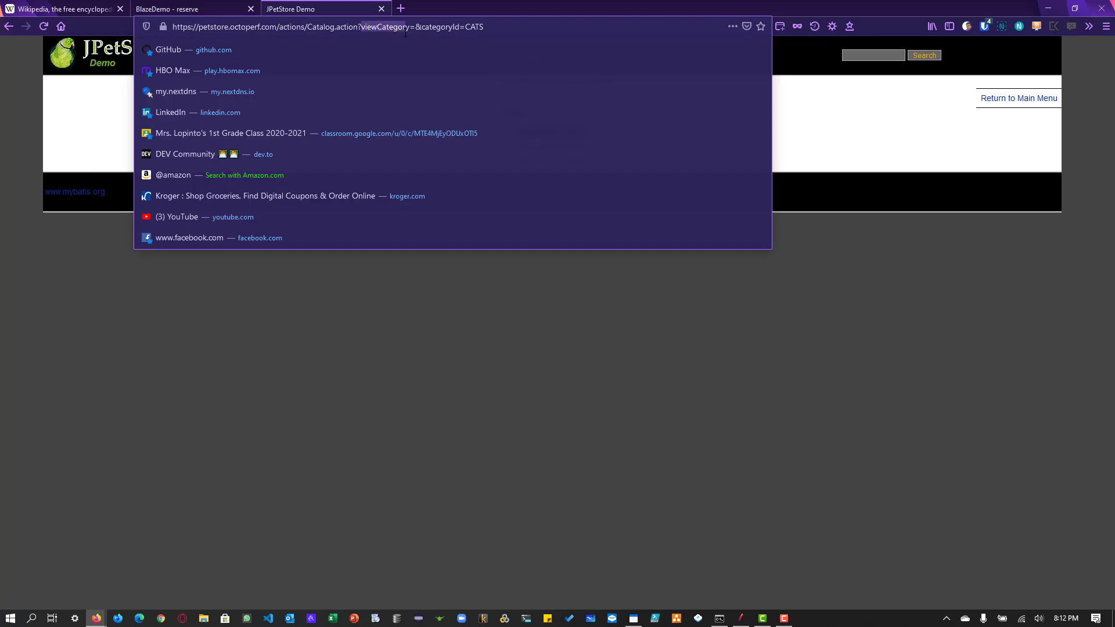
double_click(372, 27)
double_click(431, 27)
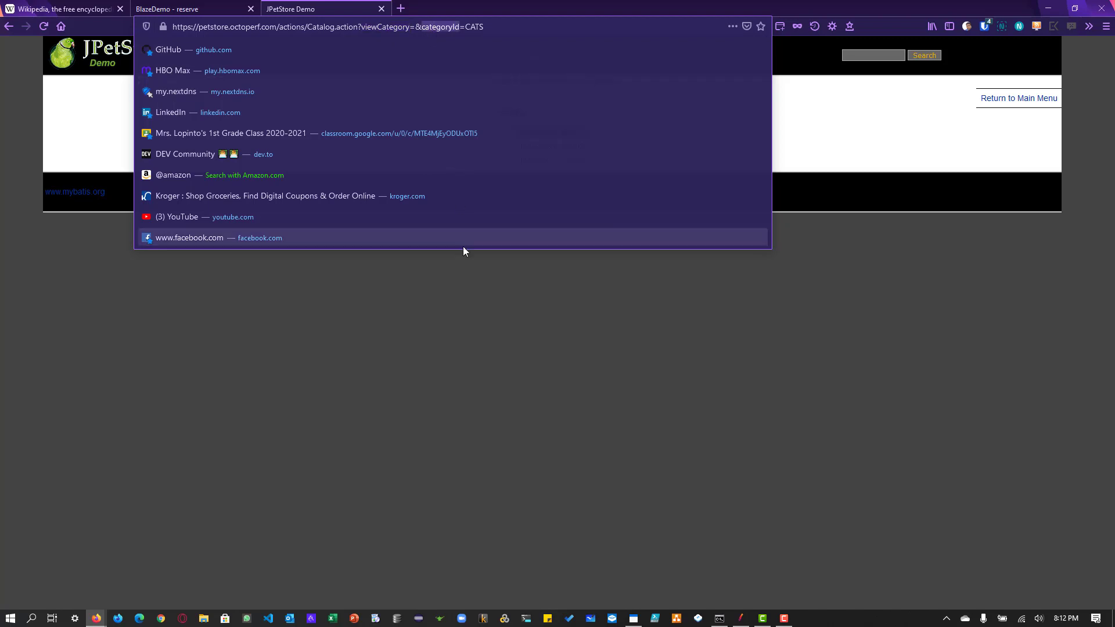
click(460, 302)
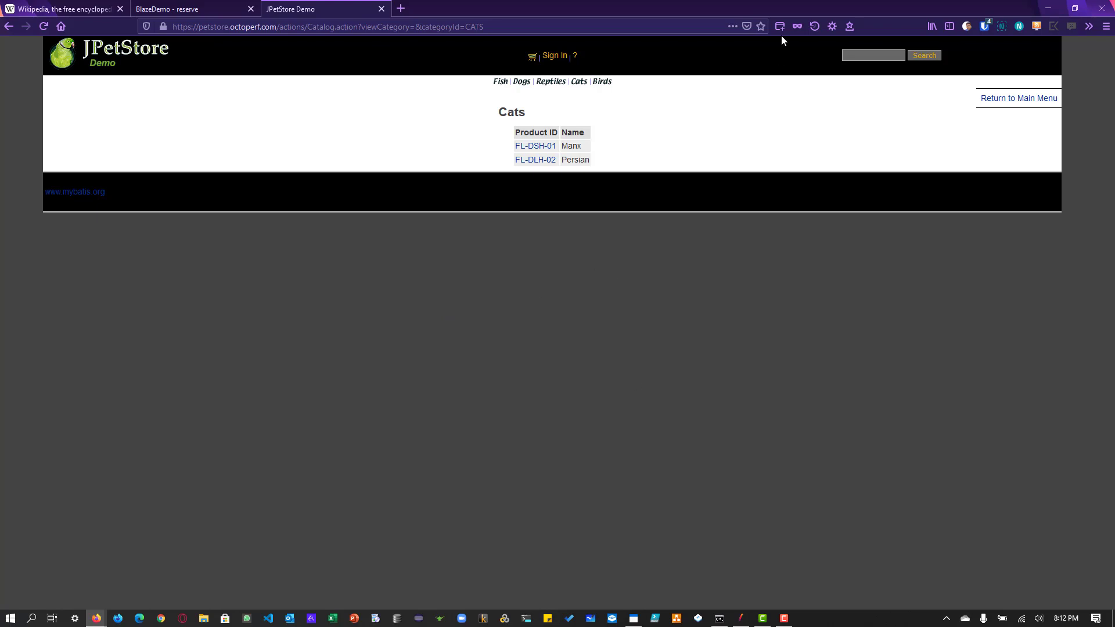
drag(277, 27, 134, 35)
key(ctrl+c)
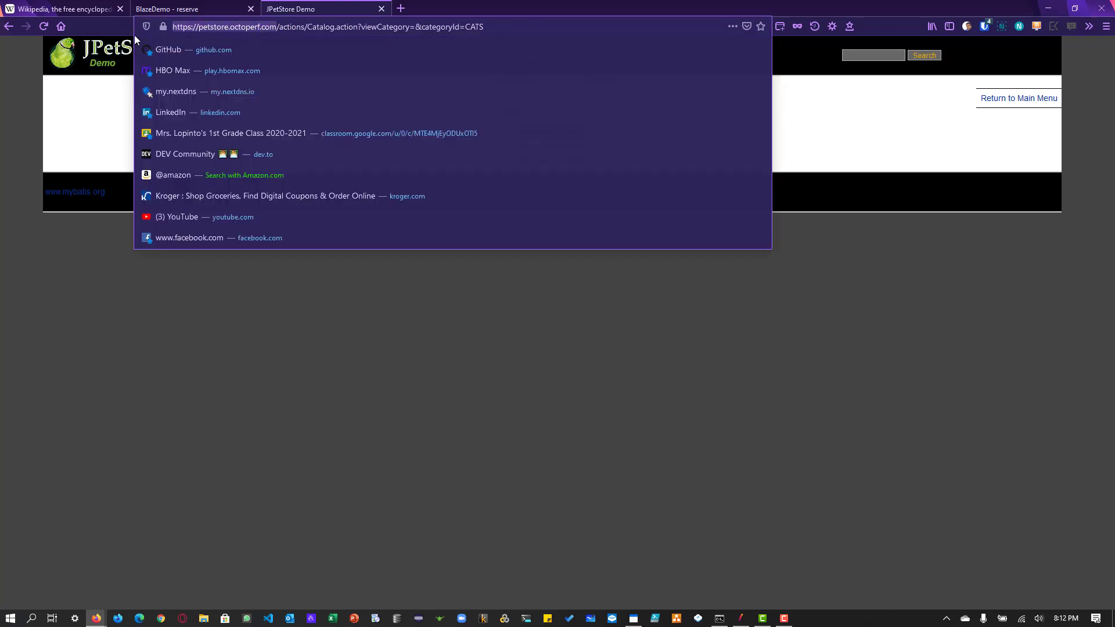
key(Escape)
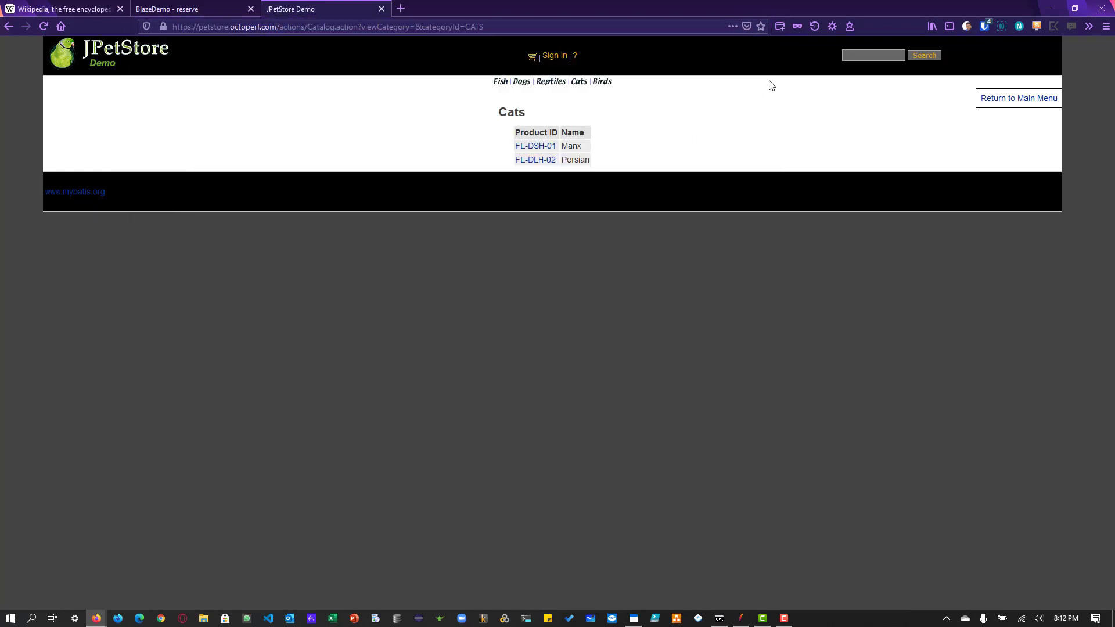
click(797, 27)
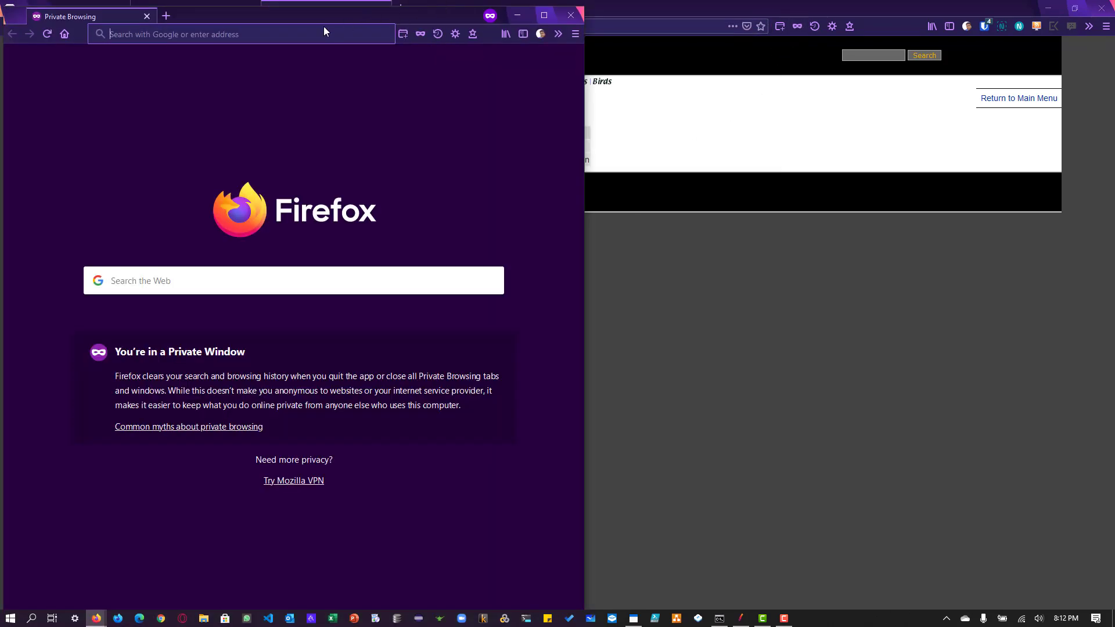
key(ctrl+v)
key(Return)
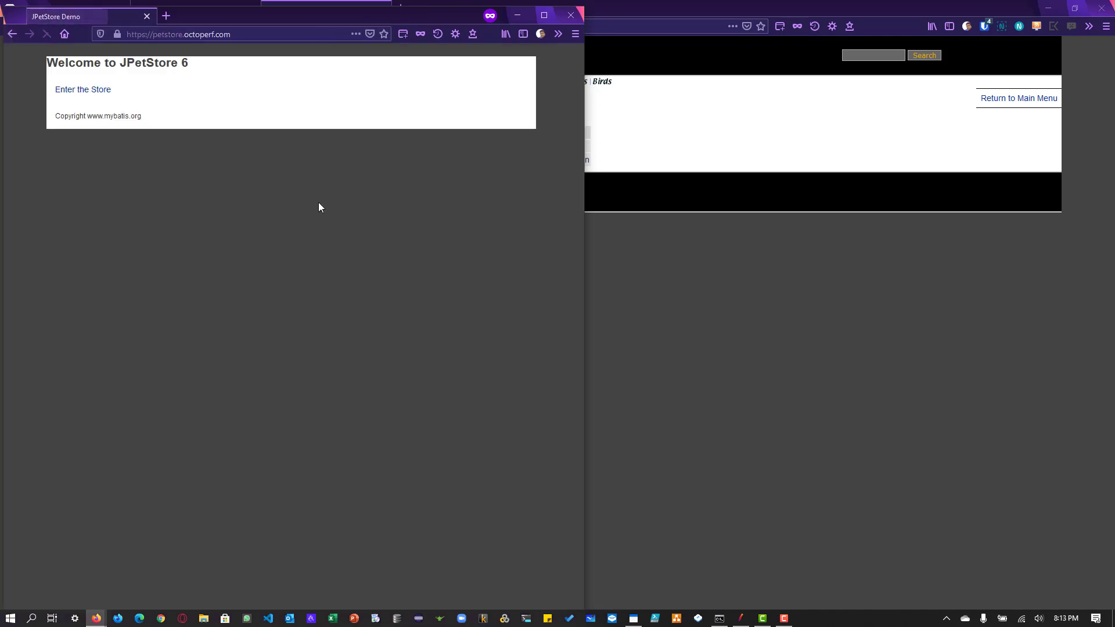
click(96, 98)
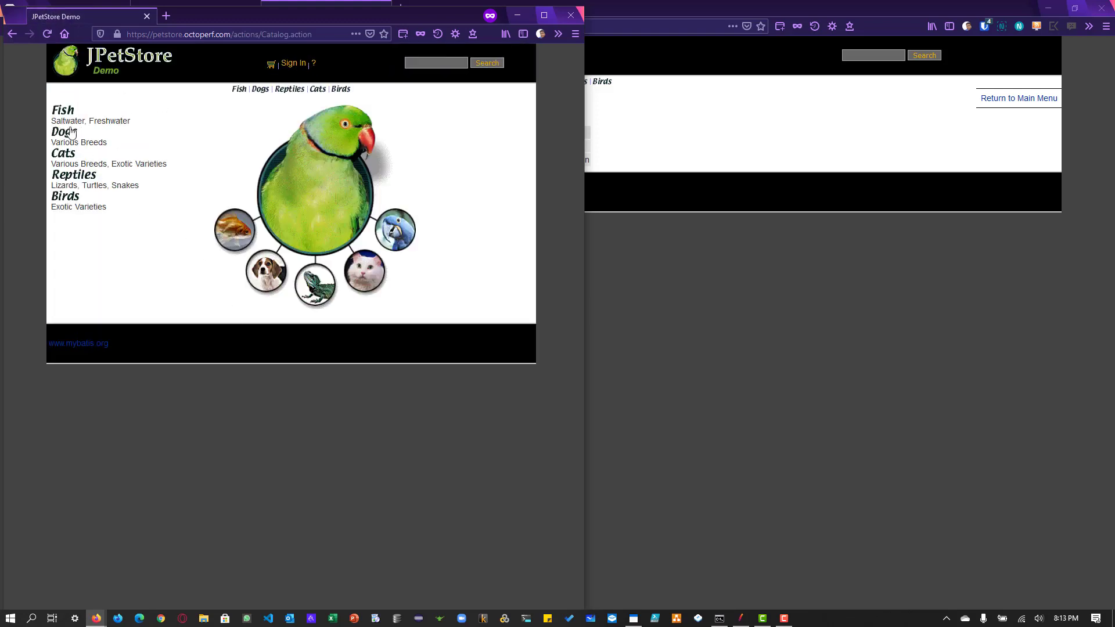
Step: Open the Fish category in the maximized private window and examine the jsessionid, viewCategory and categoryId parameters in its URL
click(64, 111)
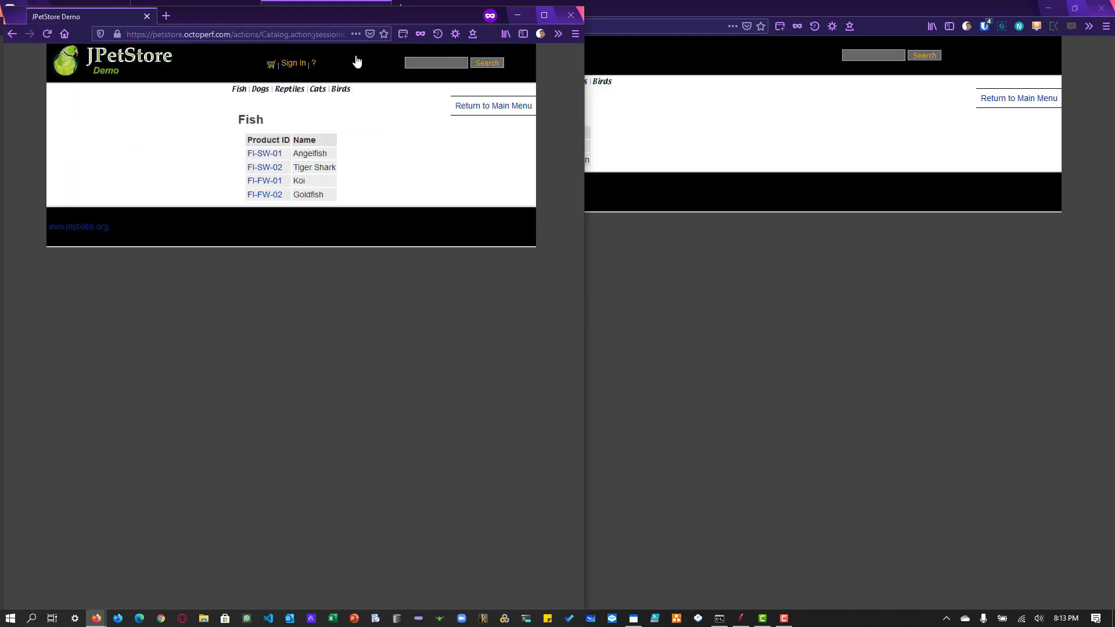
click(544, 15)
click(377, 26)
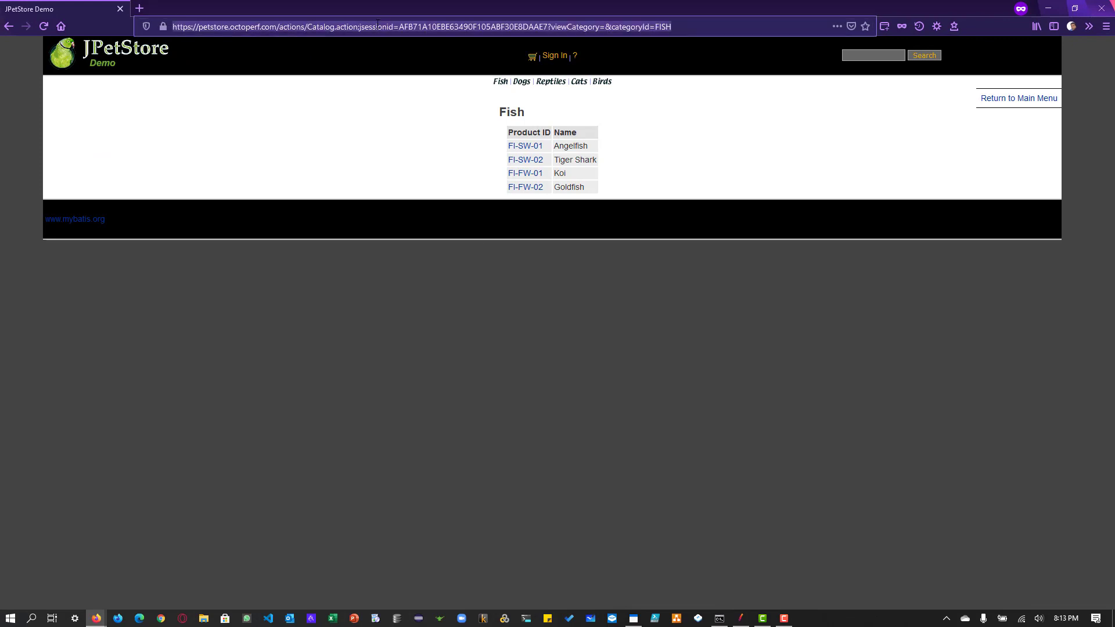
double_click(377, 27)
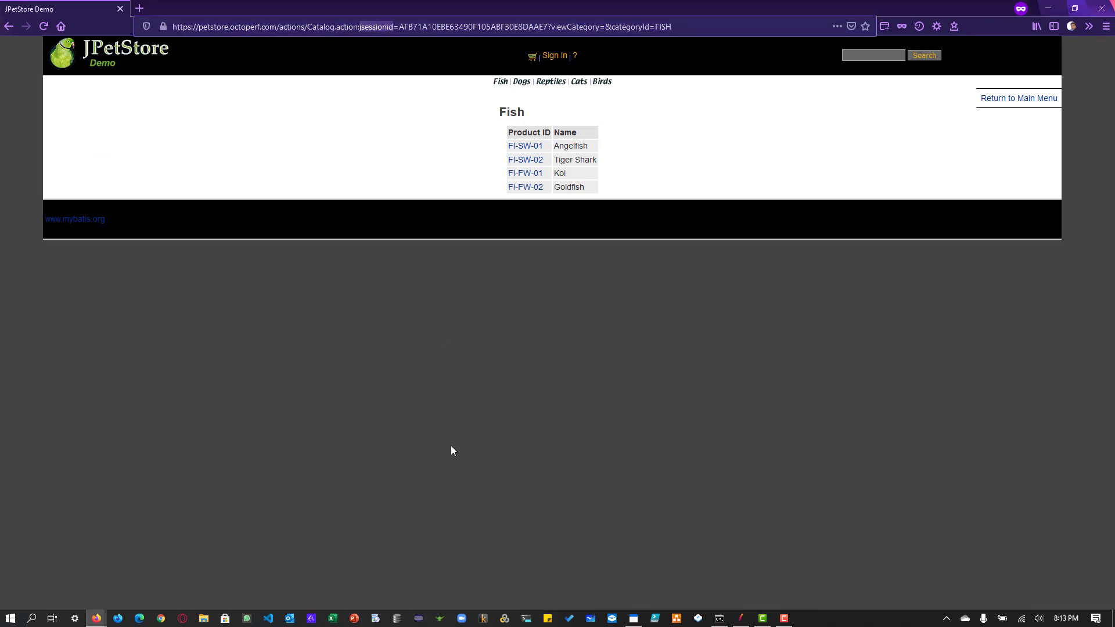
double_click(452, 27)
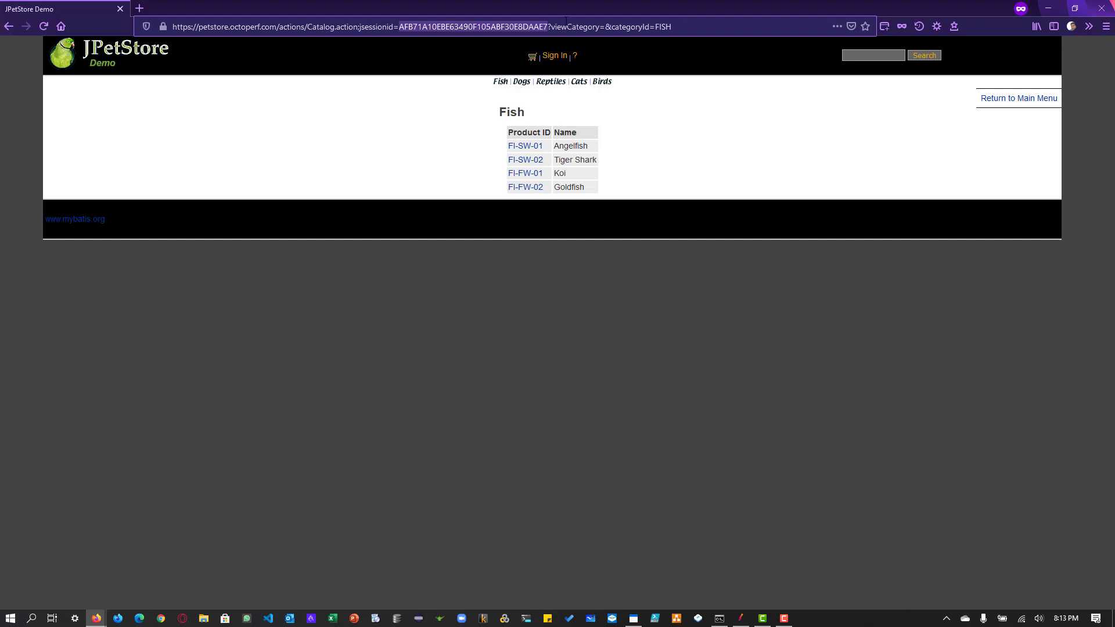
double_click(576, 27)
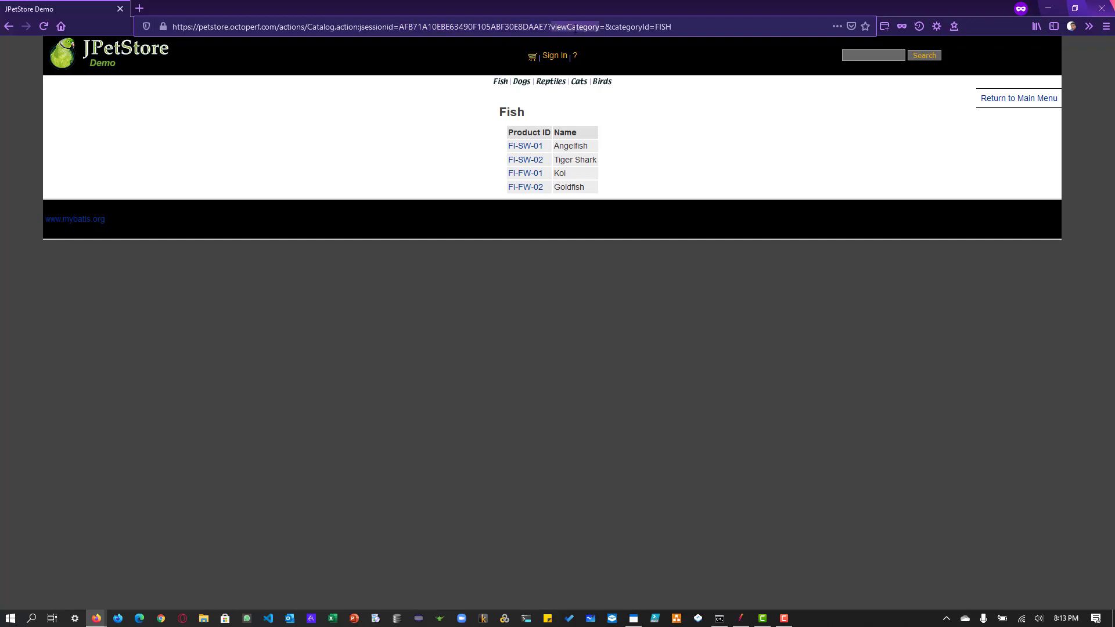
double_click(632, 27)
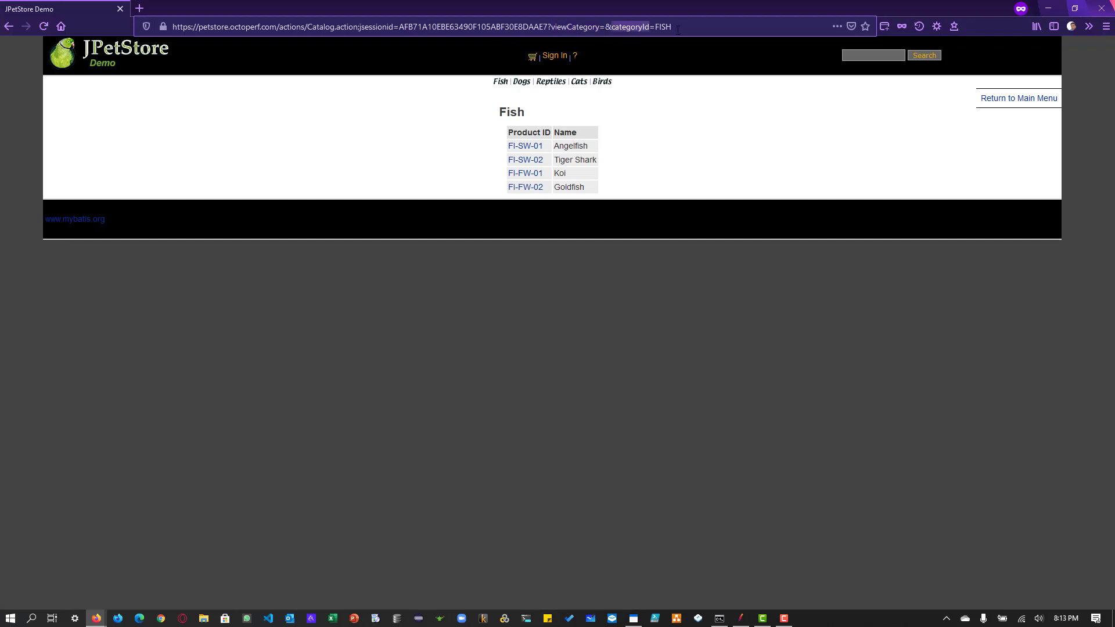
double_click(664, 27)
double_click(367, 27)
double_click(566, 25)
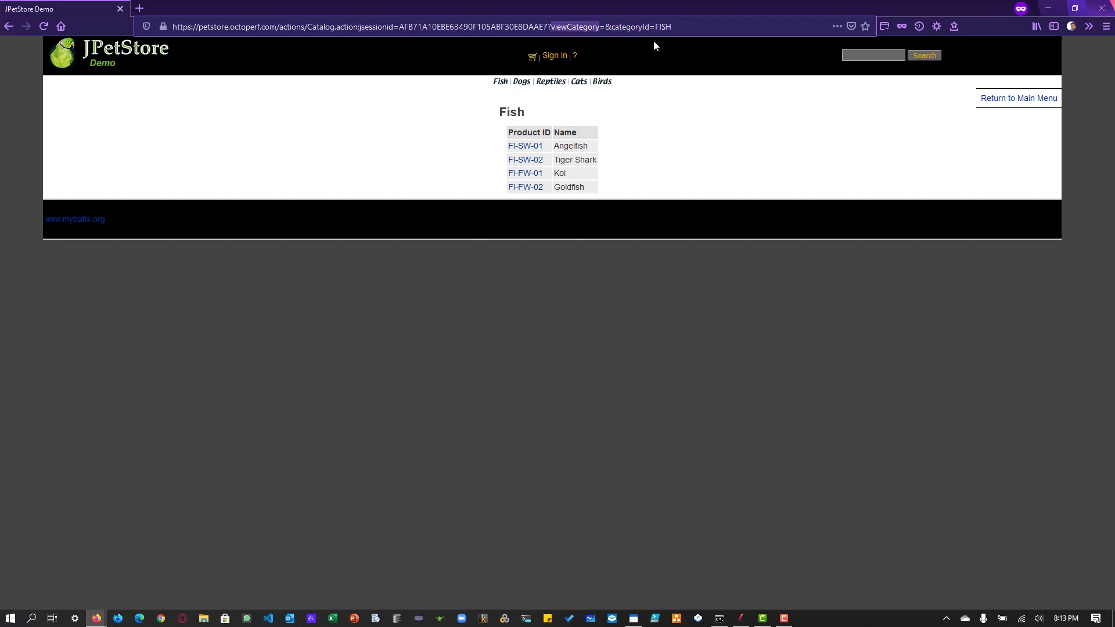
click(682, 30)
drag(360, 26, 699, 23)
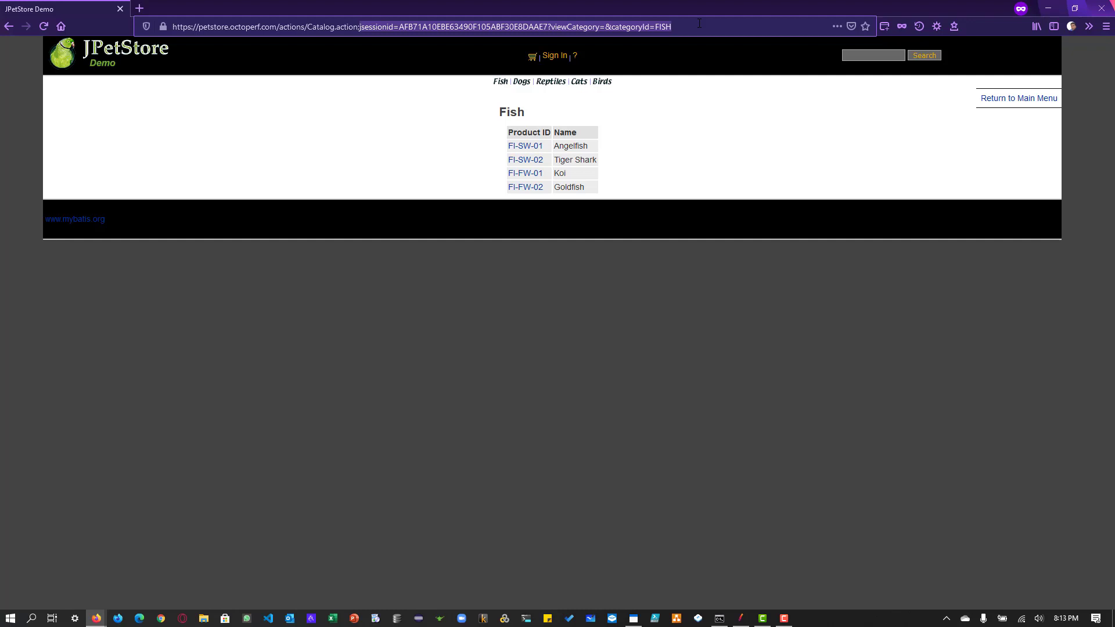
click(91, 54)
drag(358, 27, 277, 26)
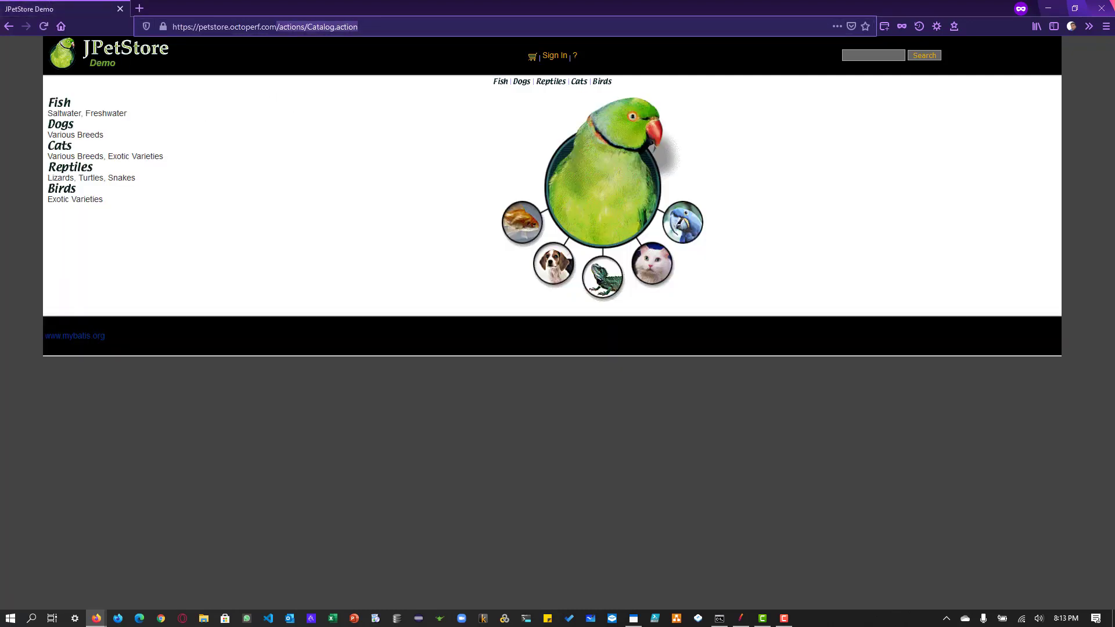
key(BackSpace)
key(Return)
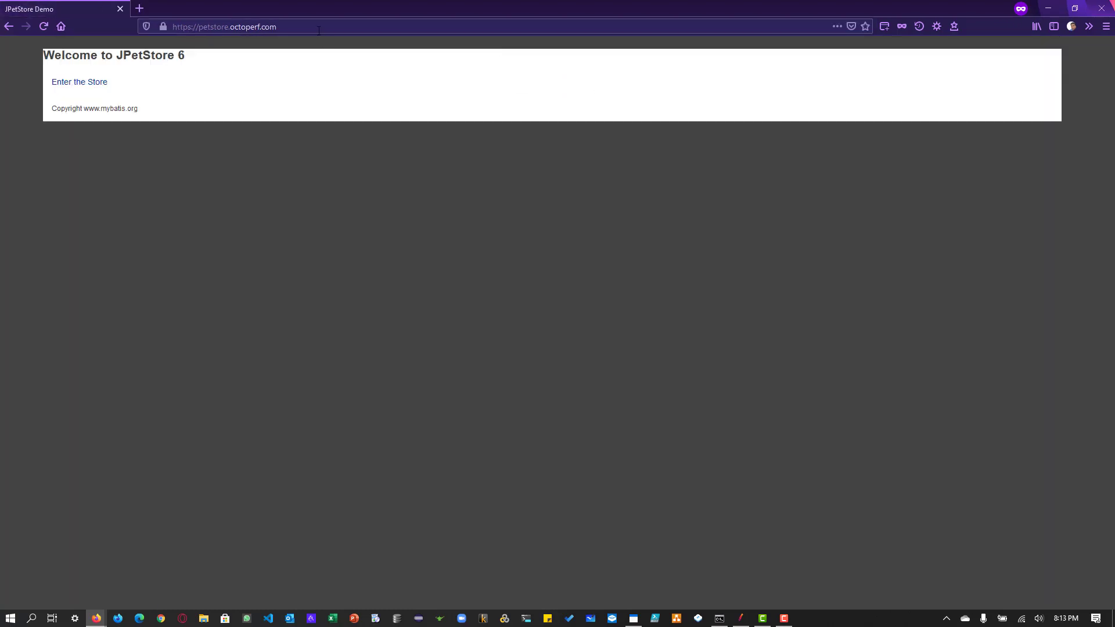
Step: Switch to JMeter and add an HTTP Request sampler to the enabled Thread Group
key(alt+Tab)
key(alt+Tab)
key(alt+Tab)
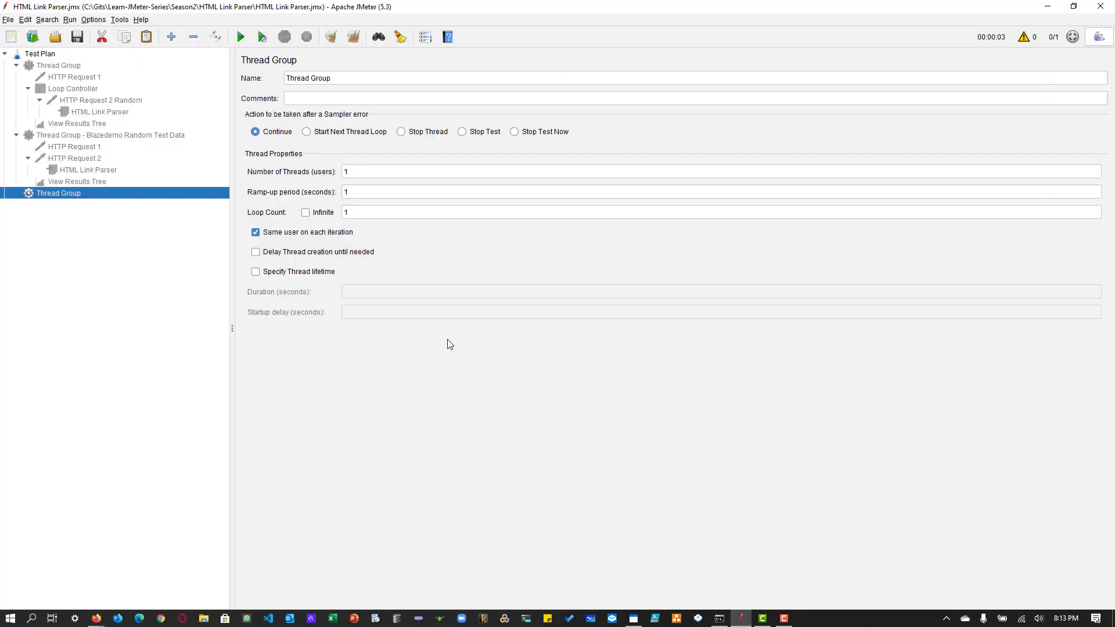
right_click(76, 193)
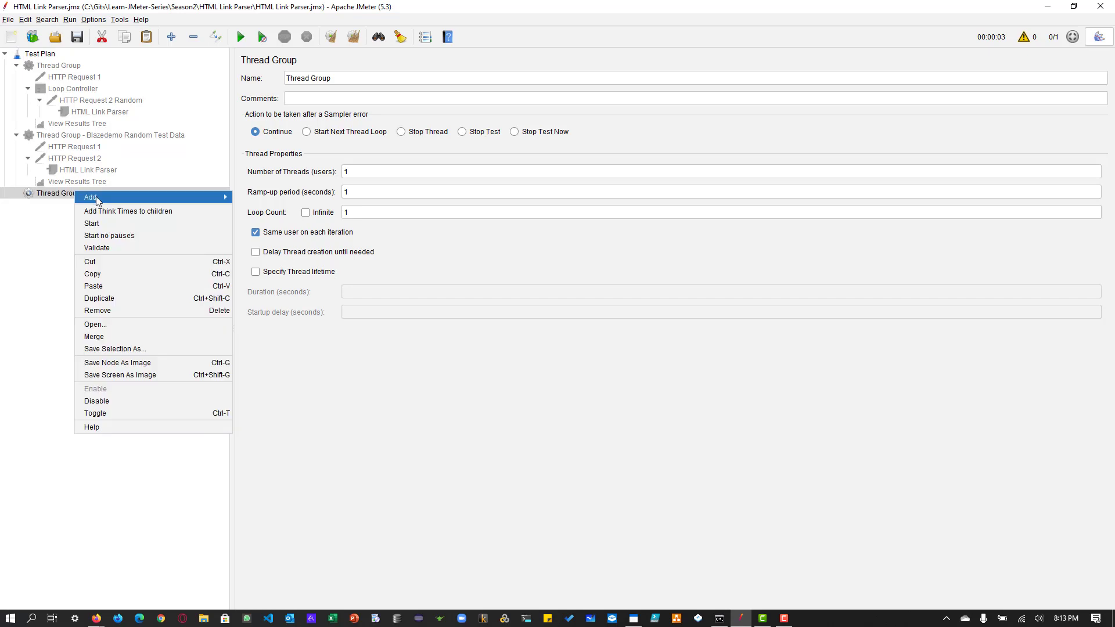
mouse_move(229, 197)
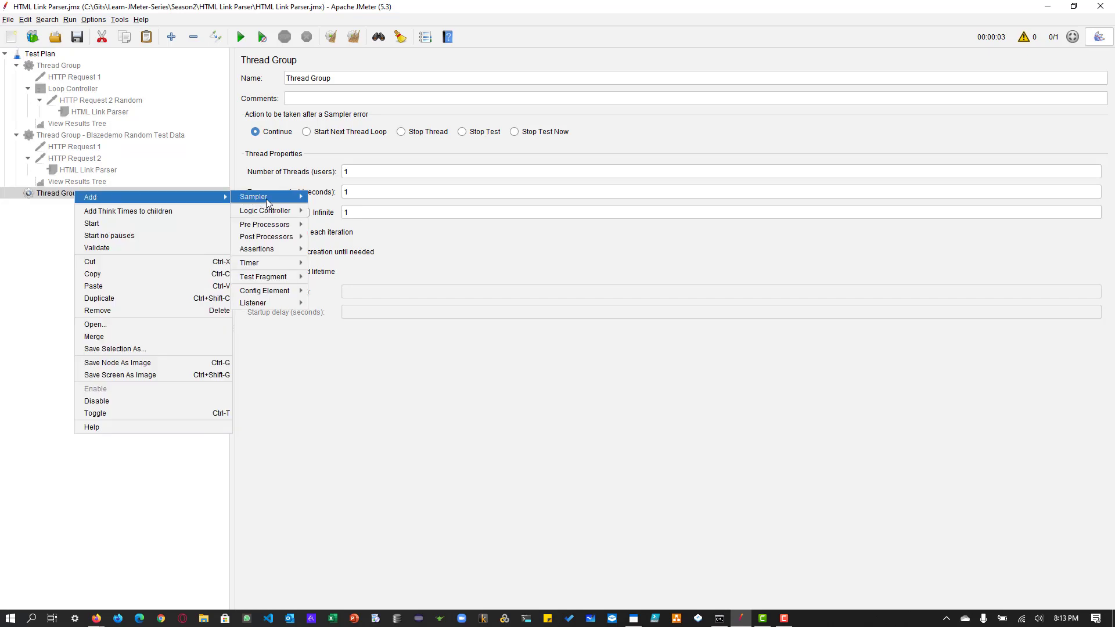
mouse_move(266, 199)
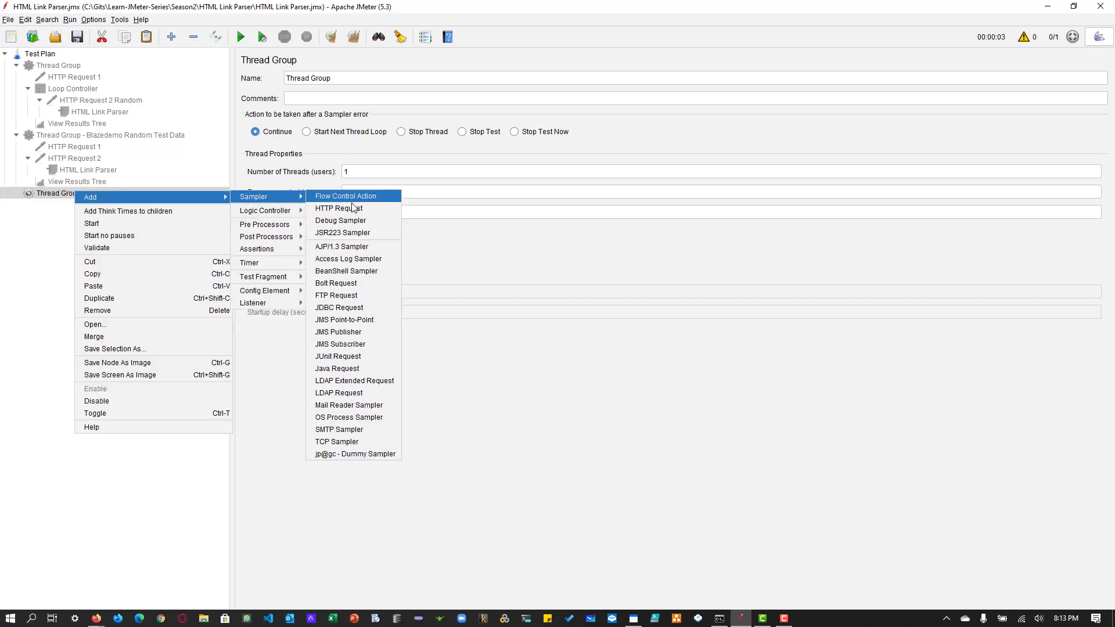
click(353, 208)
Step: Set the HTTP Request's protocol to https and its server name to petstore.octoperf.com
click(523, 156)
text(https://petstore.octoperf.com/)
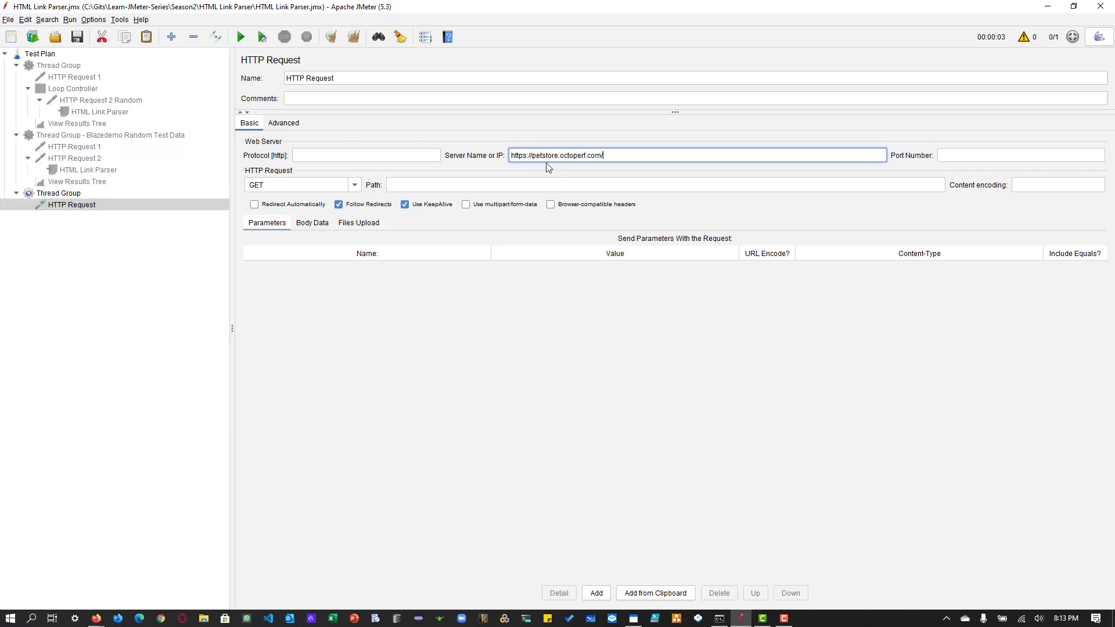
click(391, 157)
text(htt)
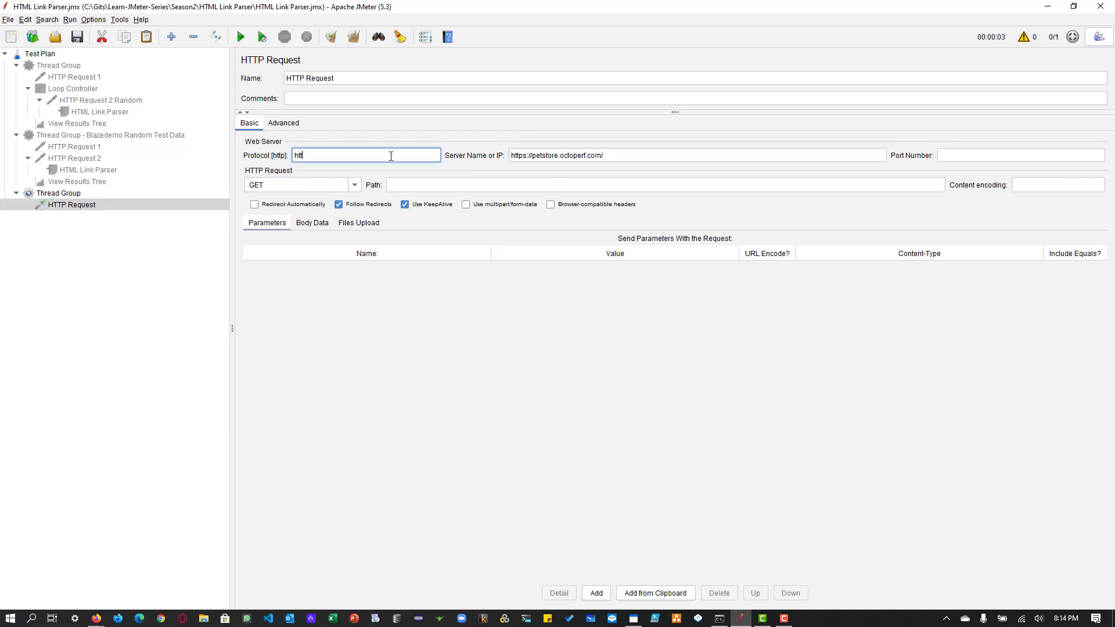
text(ps)
drag(530, 155, 446, 160)
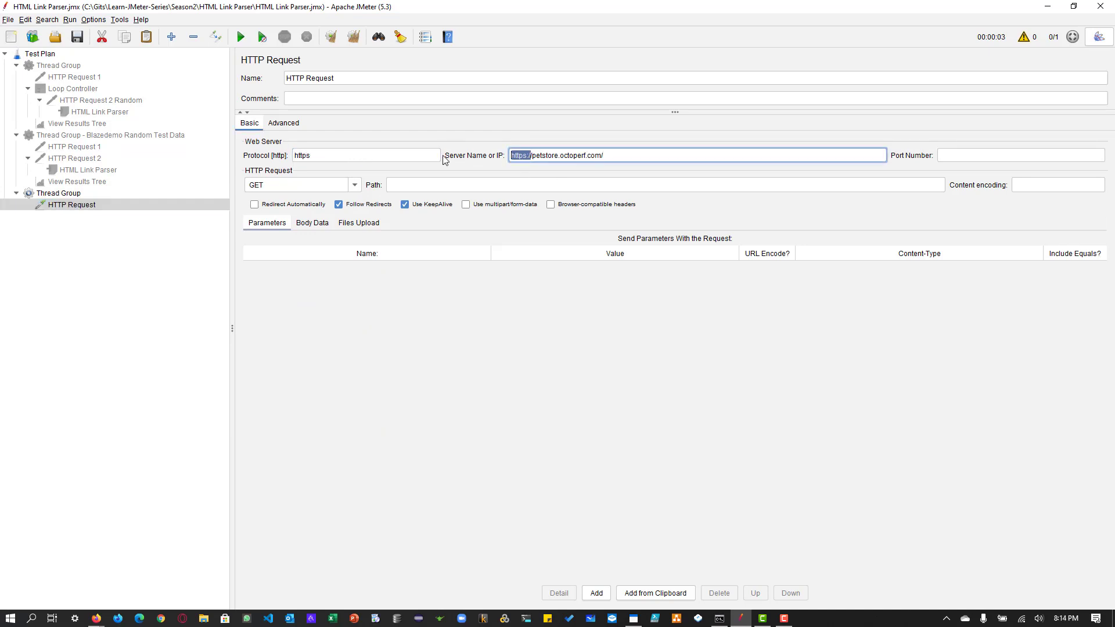
key(BackSpace)
Step: Rename the sampler as HTTP Request 1 and duplicate it
click(349, 78)
text(1)
click(60, 205)
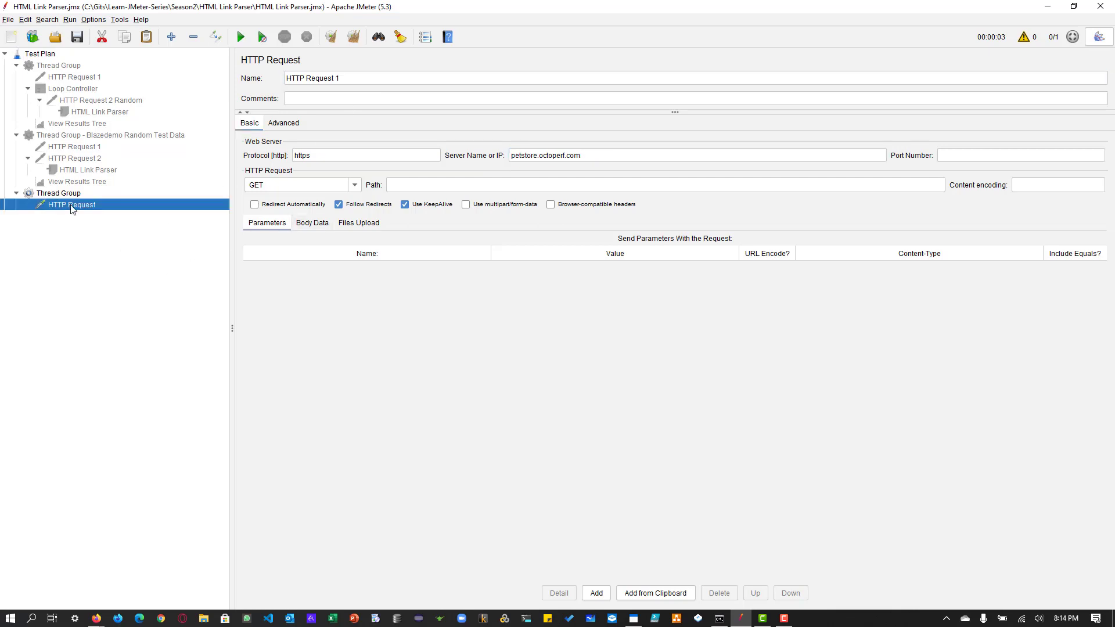
right_click(70, 205)
click(110, 273)
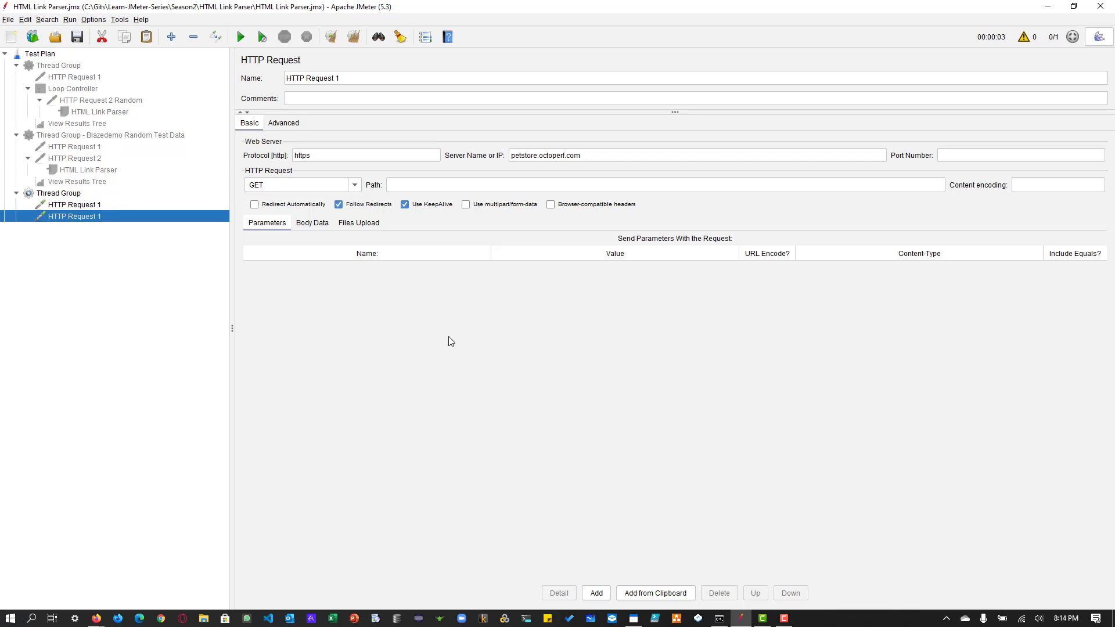
Step: Copy the path actions/Catalog.action from the JPetStore store page in Firefox into the duplicated JMeter request and rename it HTTP Request 2
key(alt+Tab)
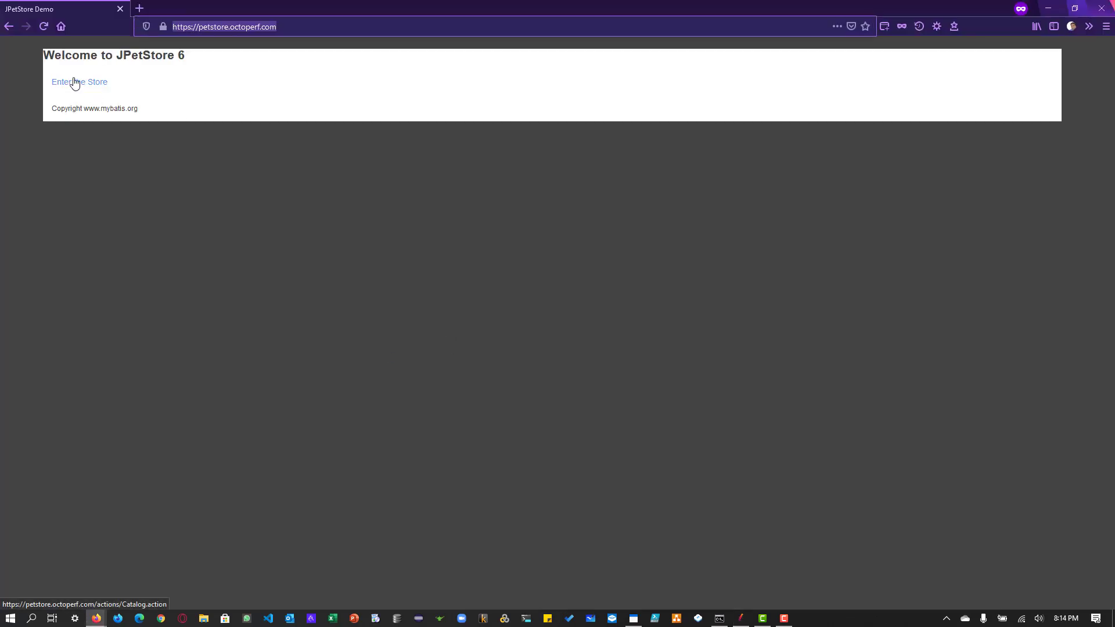
click(74, 82)
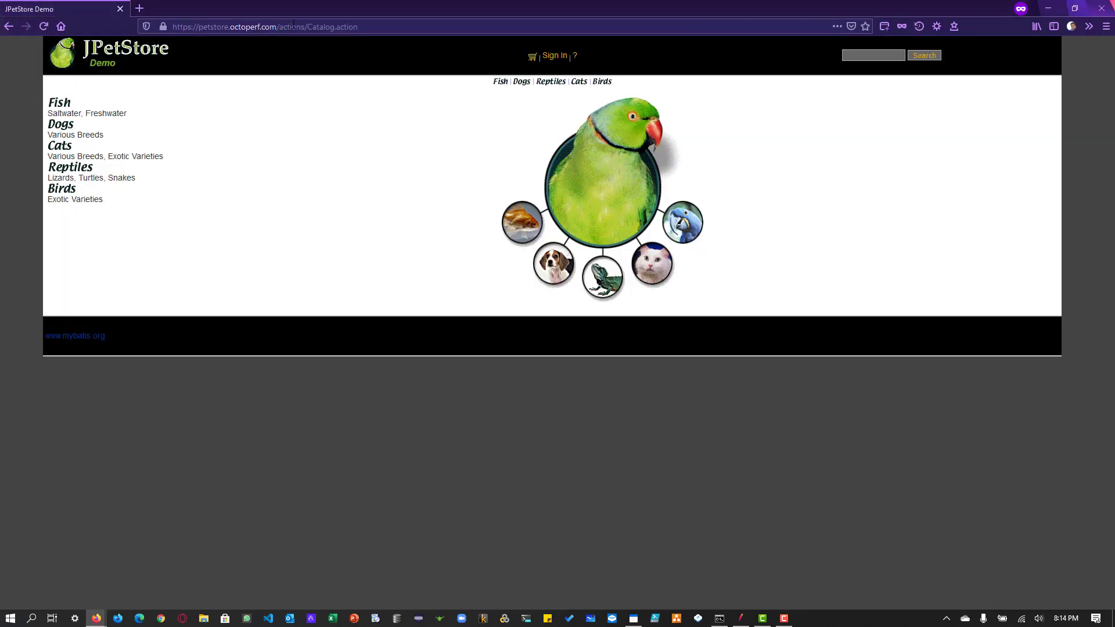
drag(277, 26, 359, 27)
key(ctrl+c)
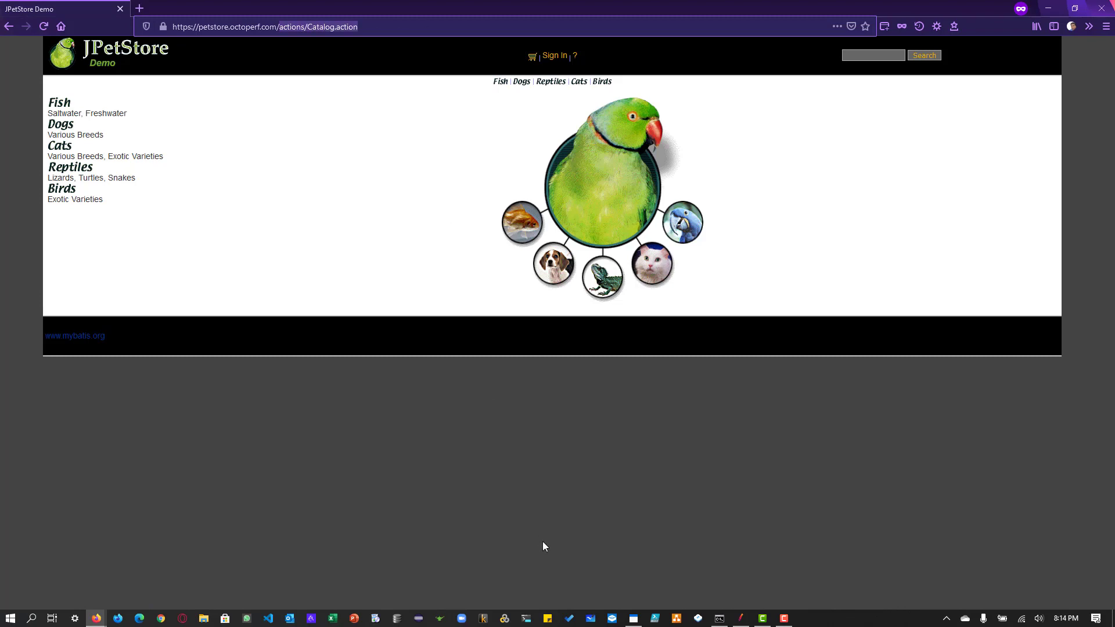
key(alt+Tab)
click(490, 185)
key(ctrl+v)
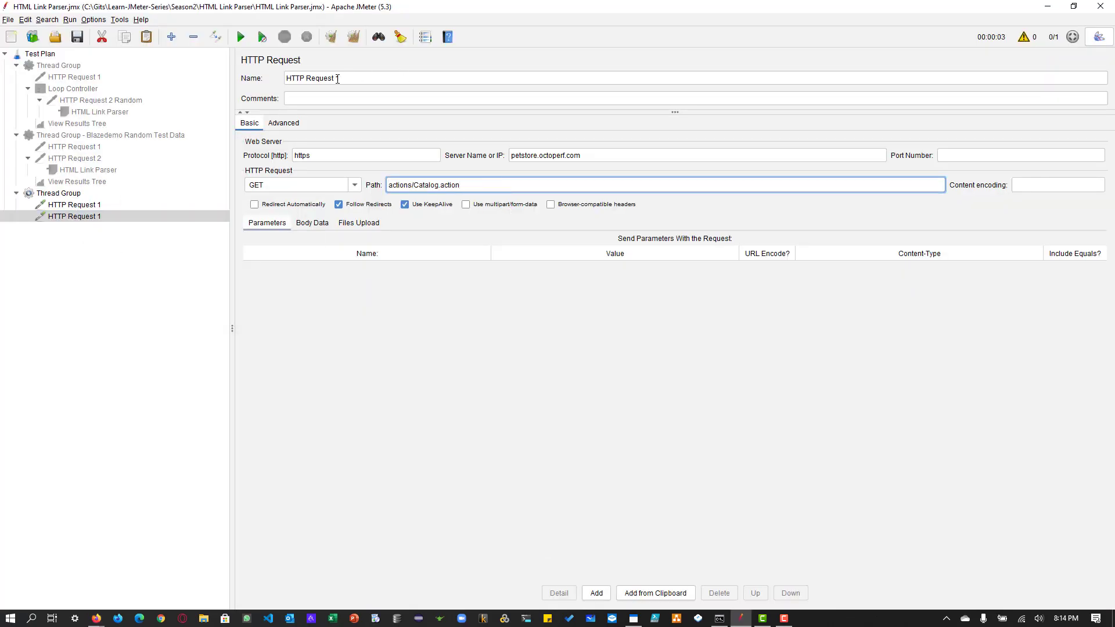
double_click(337, 77)
text(2)
Step: Duplicate HTTP Request 2 and rename the copy as HTTP Request 3
click(73, 216)
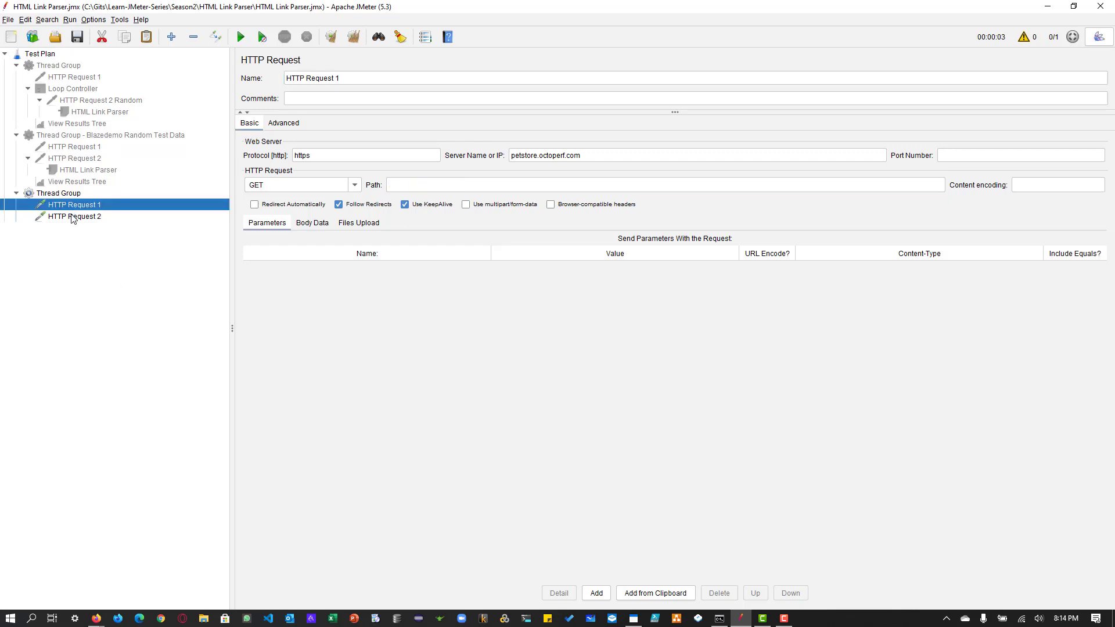
right_click(73, 216)
click(108, 286)
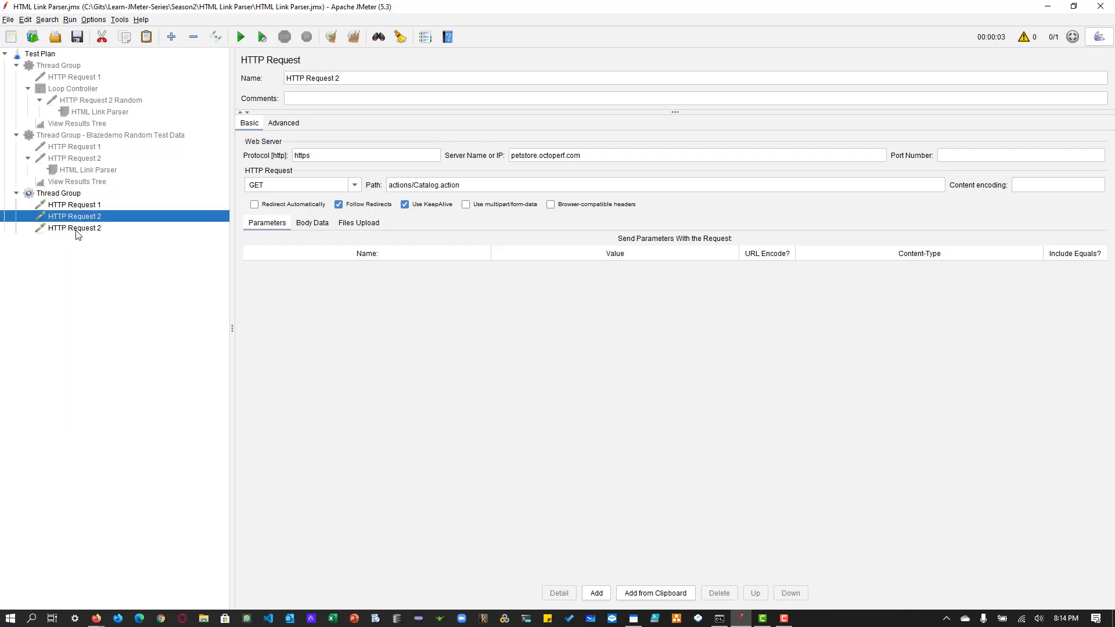
click(75, 227)
double_click(337, 78)
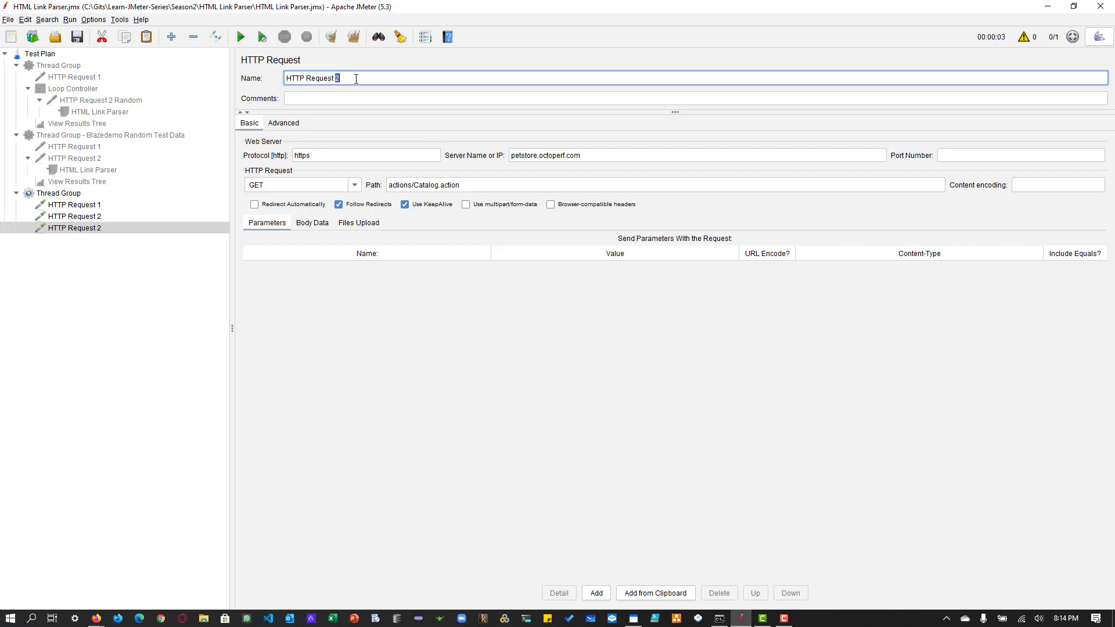
text(3)
Step: Add an HTTP URL Re-writing Modifier pre-processor to HTTP Request 3
click(77, 228)
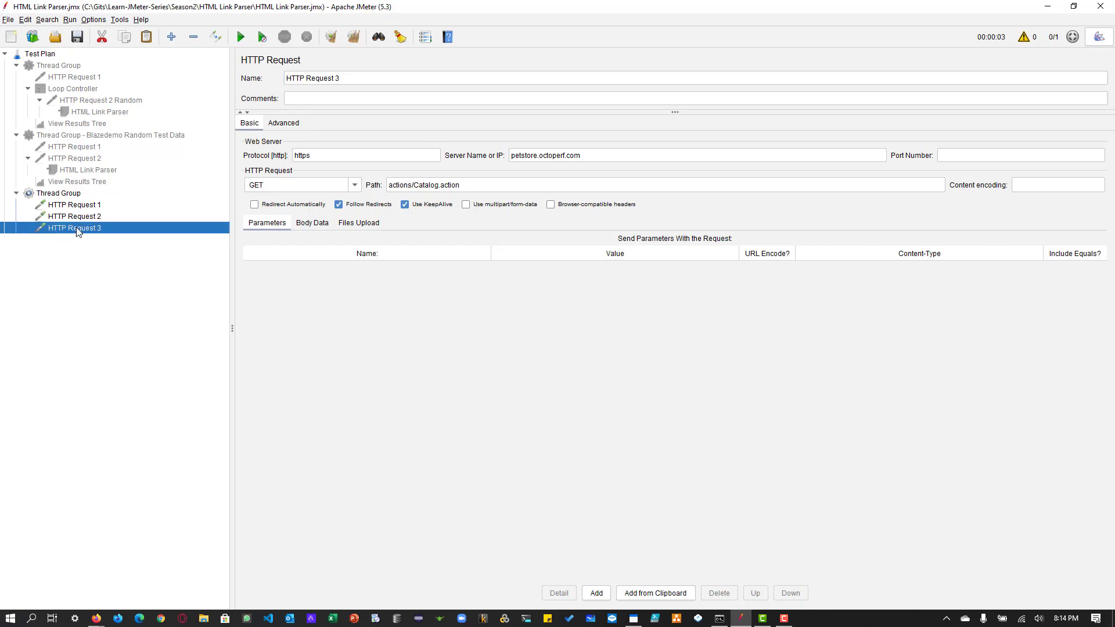
right_click(79, 231)
mouse_move(151, 234)
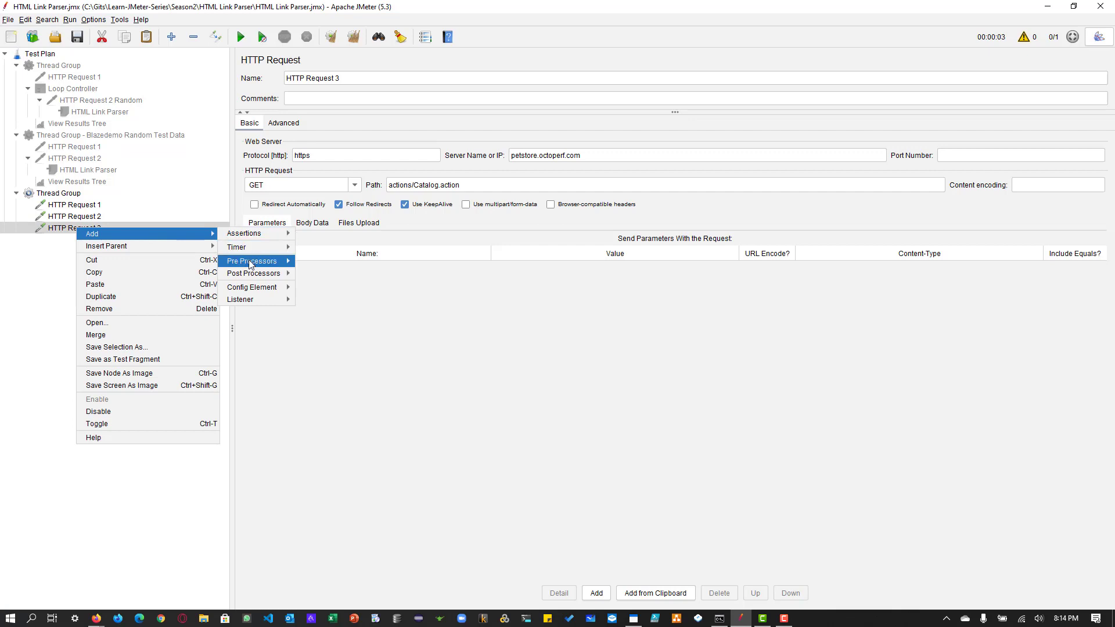
mouse_move(251, 264)
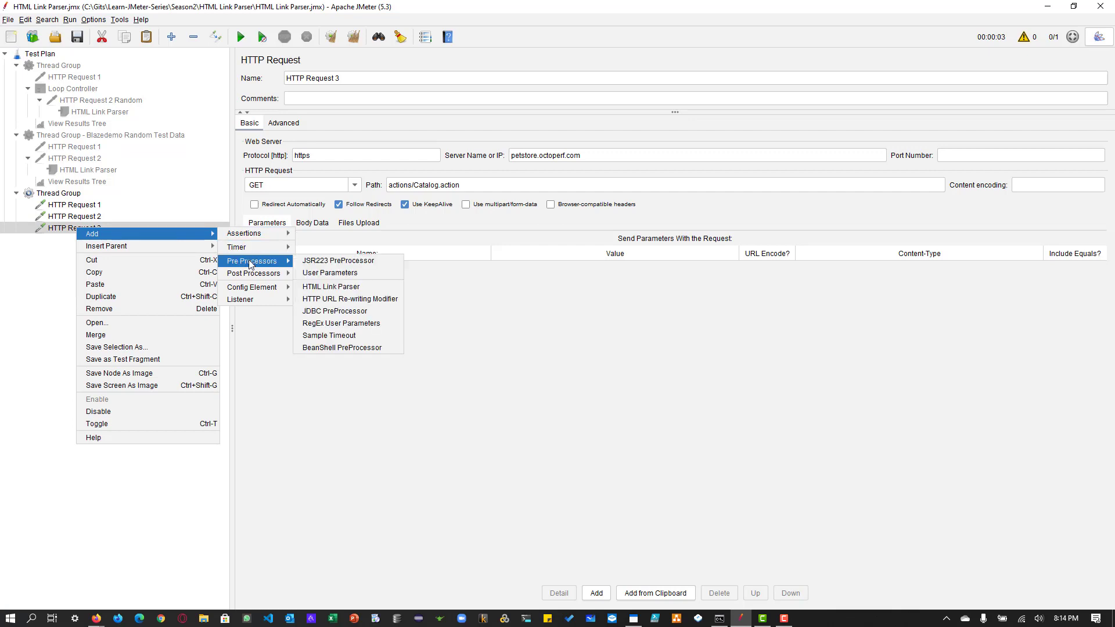
click(350, 297)
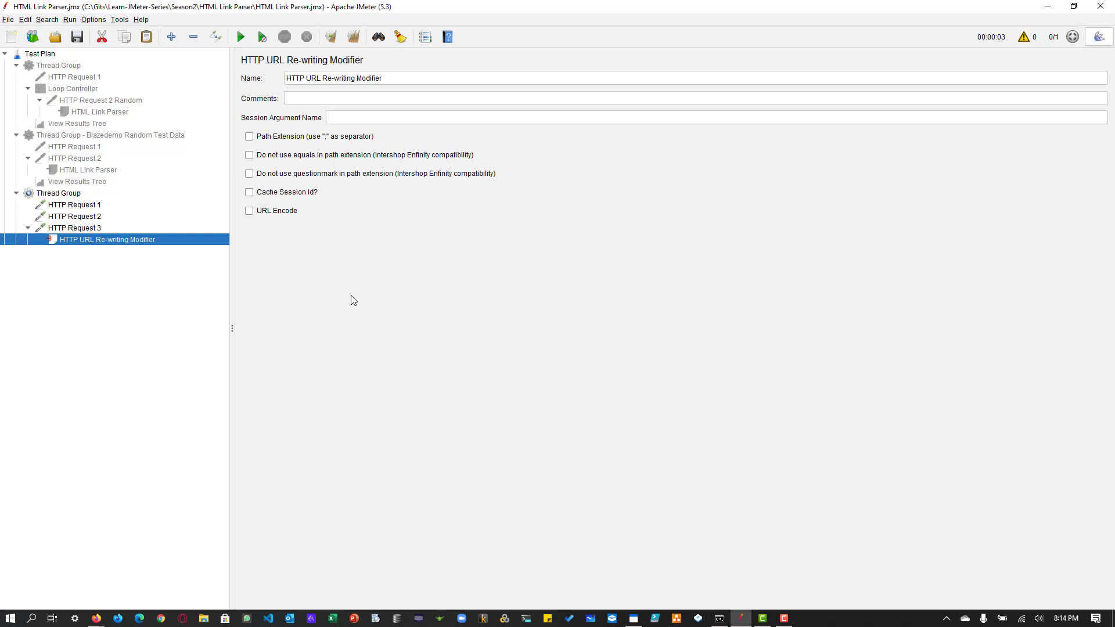
Step: Switch to the JPetStore private window in Firefox and open the Fish category to examine its URL parameters
key(alt+Tab)
key(alt+Tab)
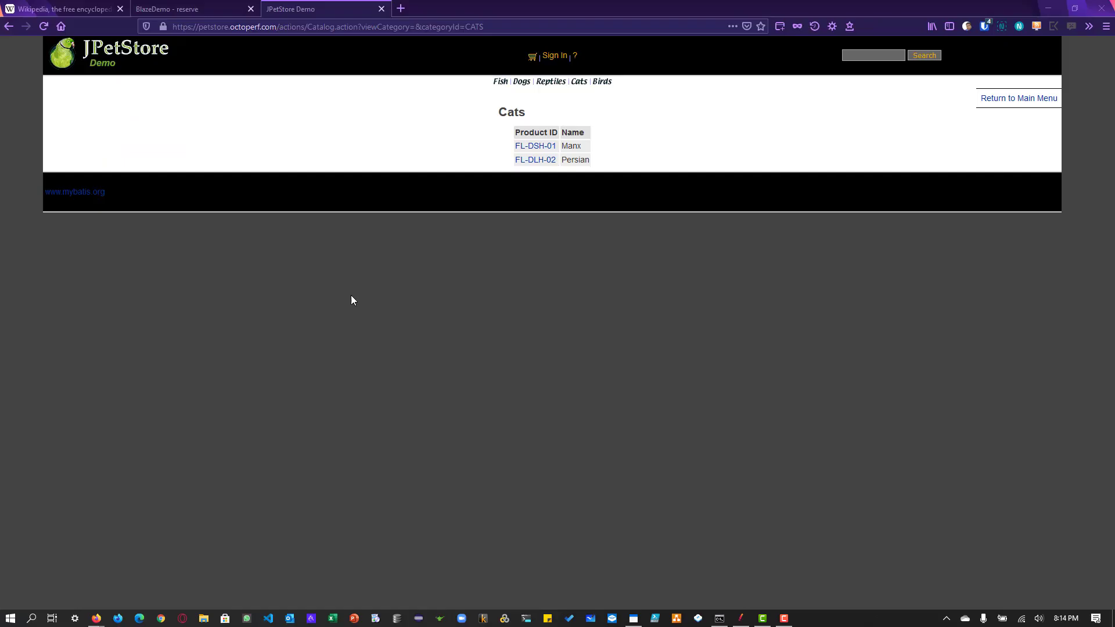
key(alt+Tab)
key(alt+Tab)
key(alt+Tab)
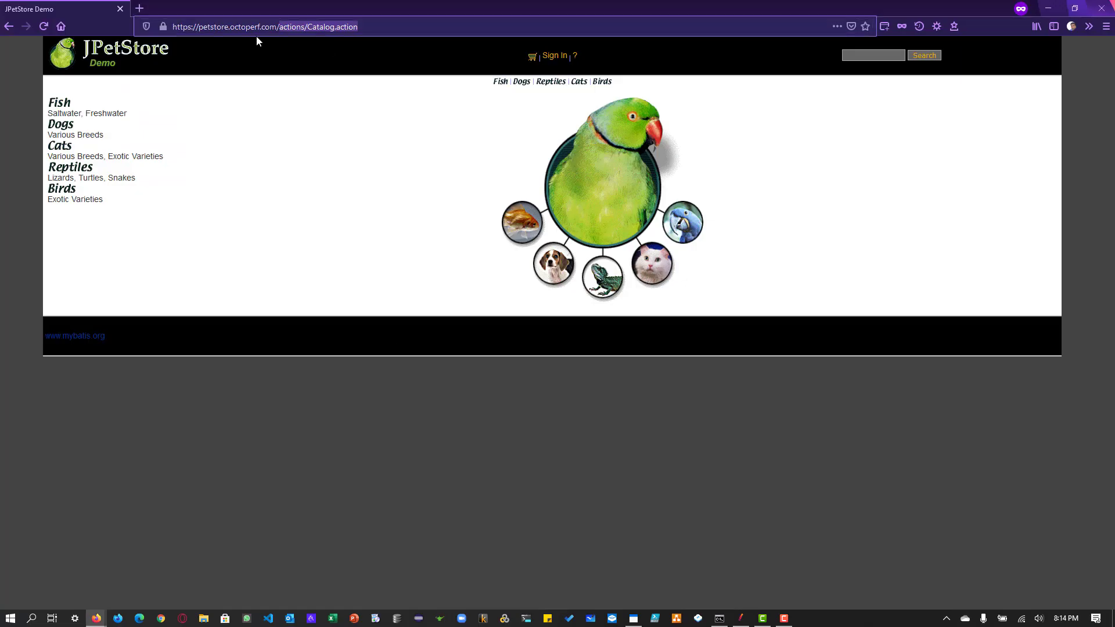
click(62, 103)
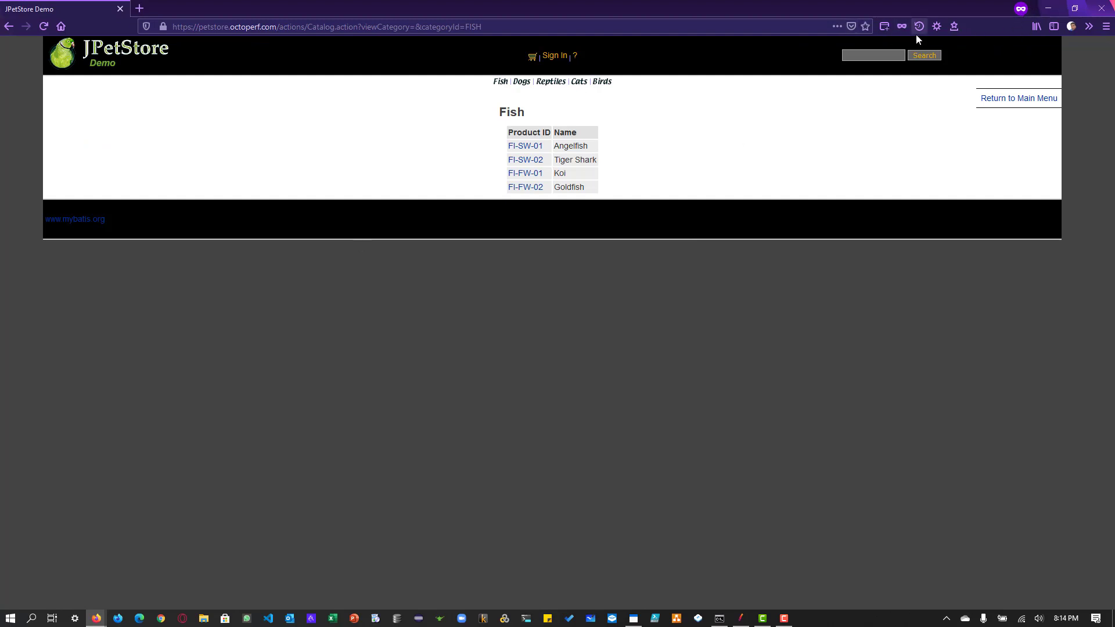
Step: Open a new private Firefox window and load the JPetStore welcome page in it
click(901, 26)
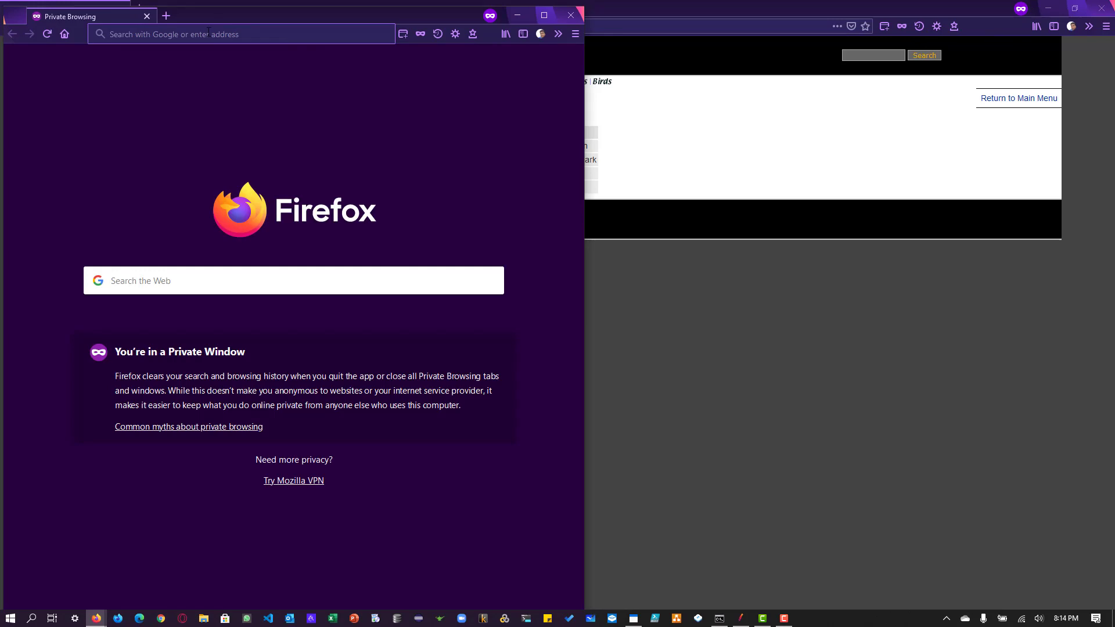
text(petstore.octoperf.com)
key(Return)
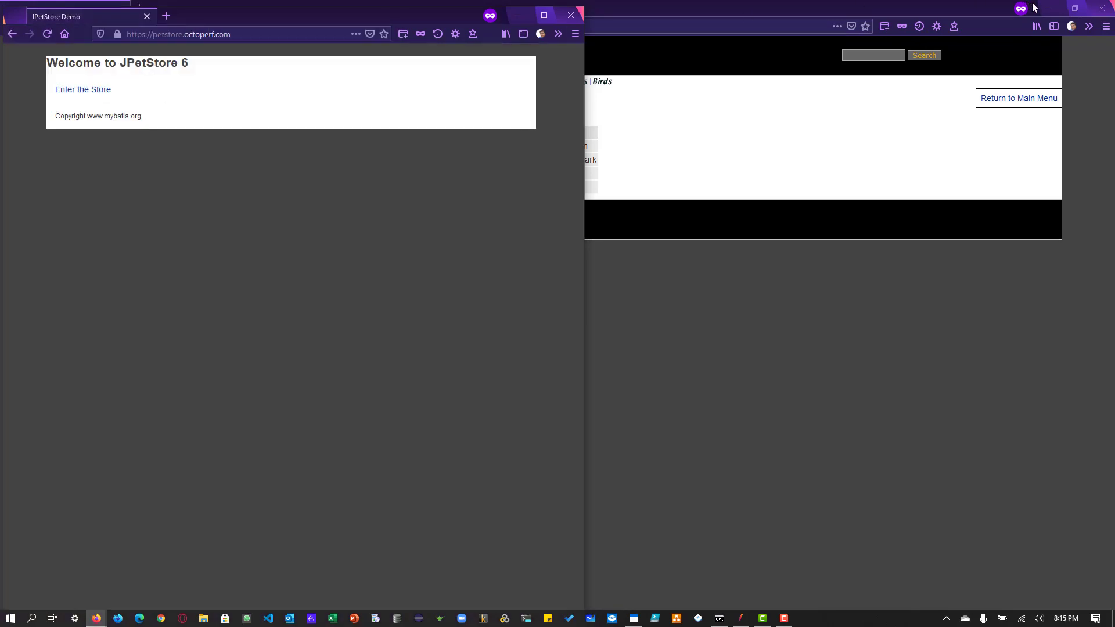
Step: Enter the store and open its Fish category, closing both JPetStore private windows to end the current session
click(1100, 12)
click(1100, 12)
click(68, 91)
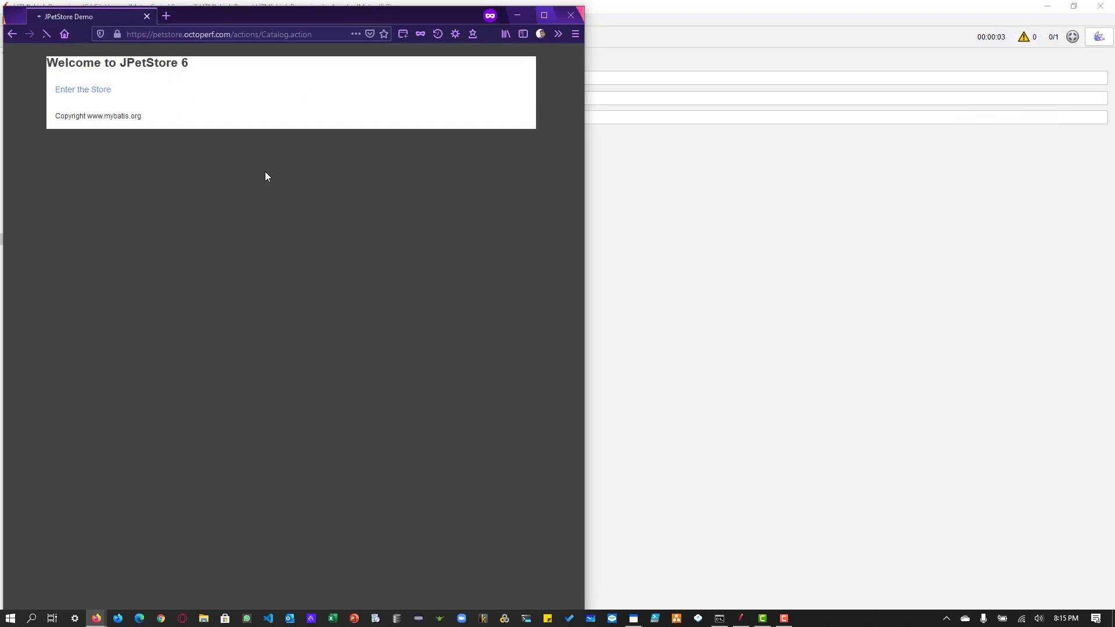
click(64, 112)
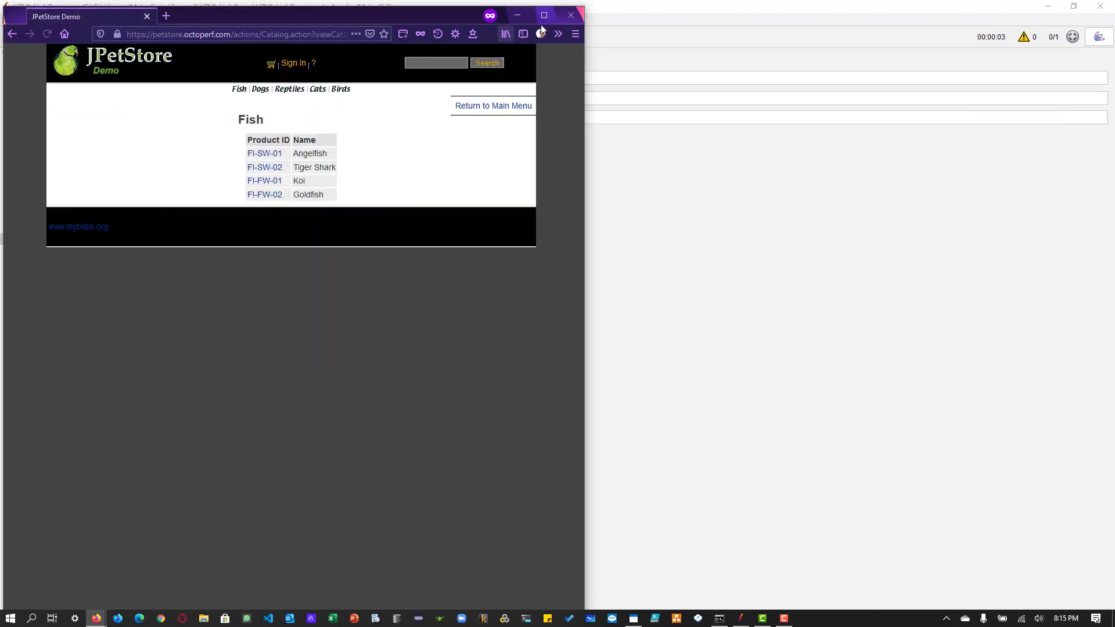
click(571, 16)
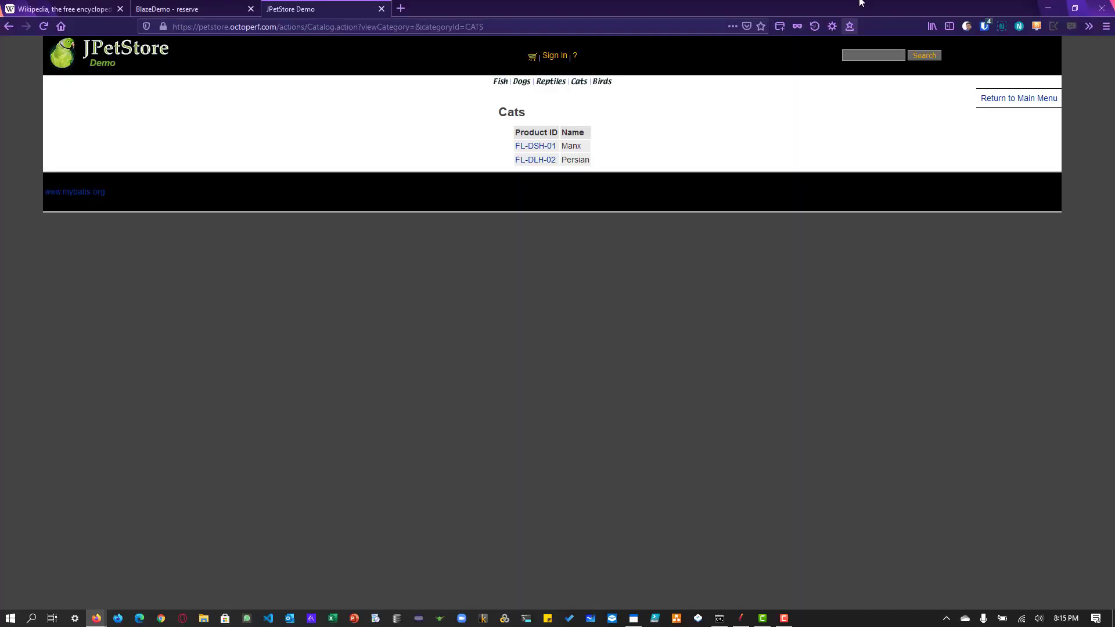
Step: Open a new private Firefox window, load petstore.octoperf.com/actions/Catalog.action, open the Fish category and maximize the window
click(797, 27)
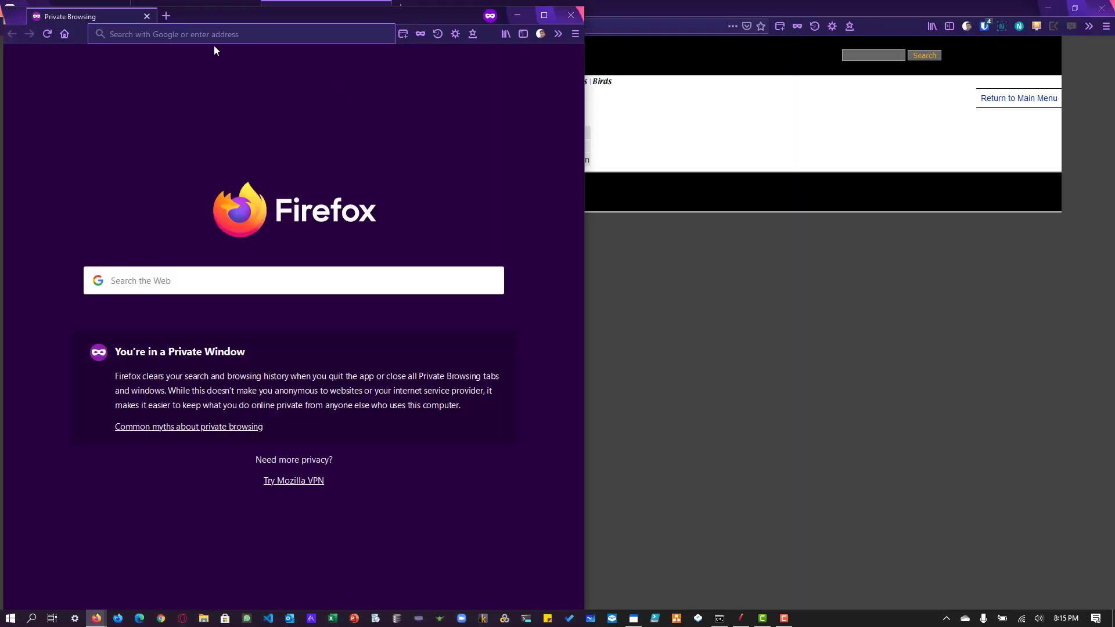
text(actions/Catalog.action)
key(Down)
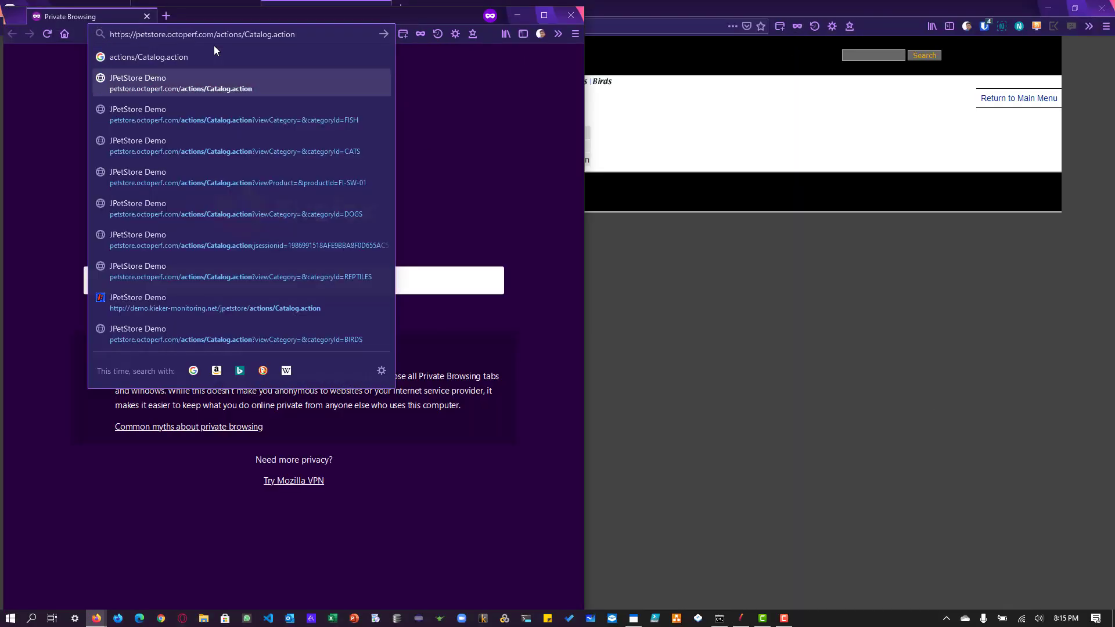
key(Return)
click(63, 110)
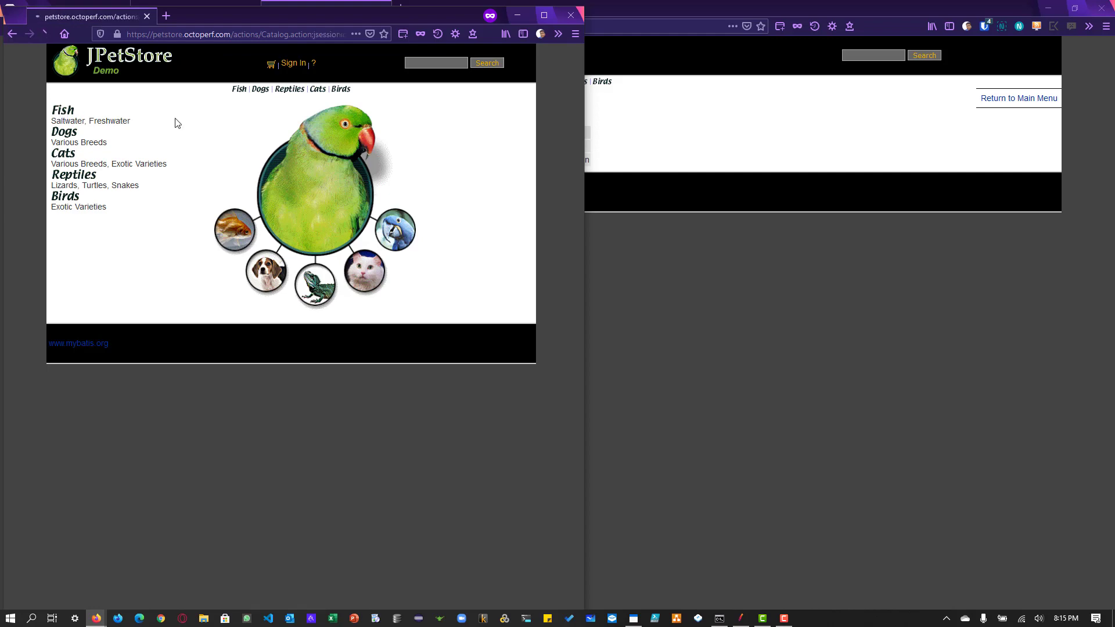
click(548, 19)
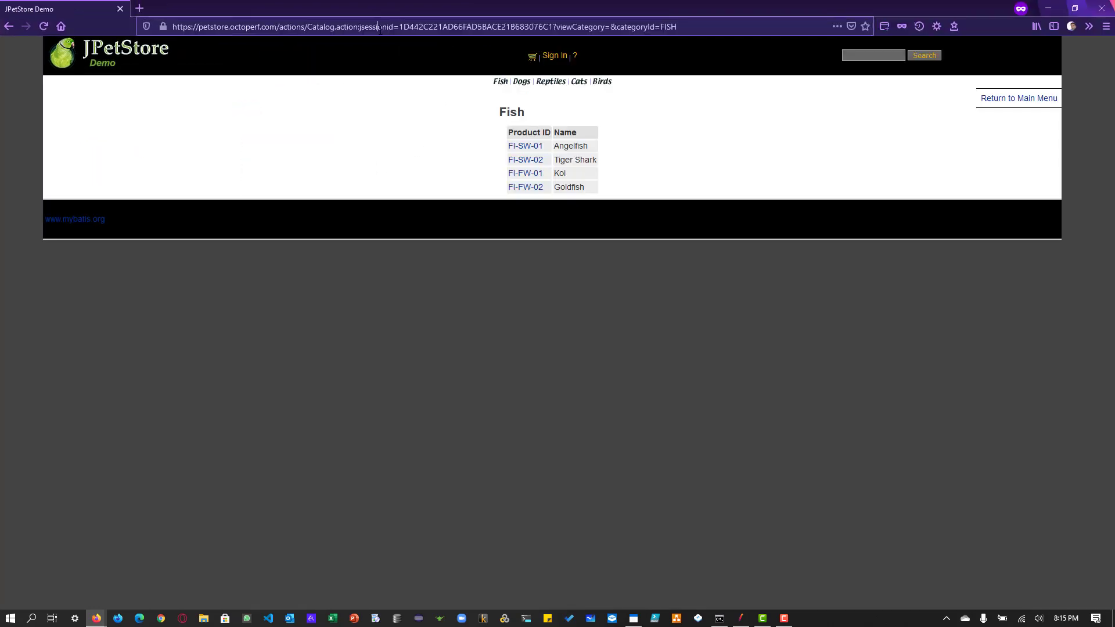
Step: Copy the jsessionid parameter name from the Fish page URL into the JMeter modifier's Session Argument Name
double_click(584, 27)
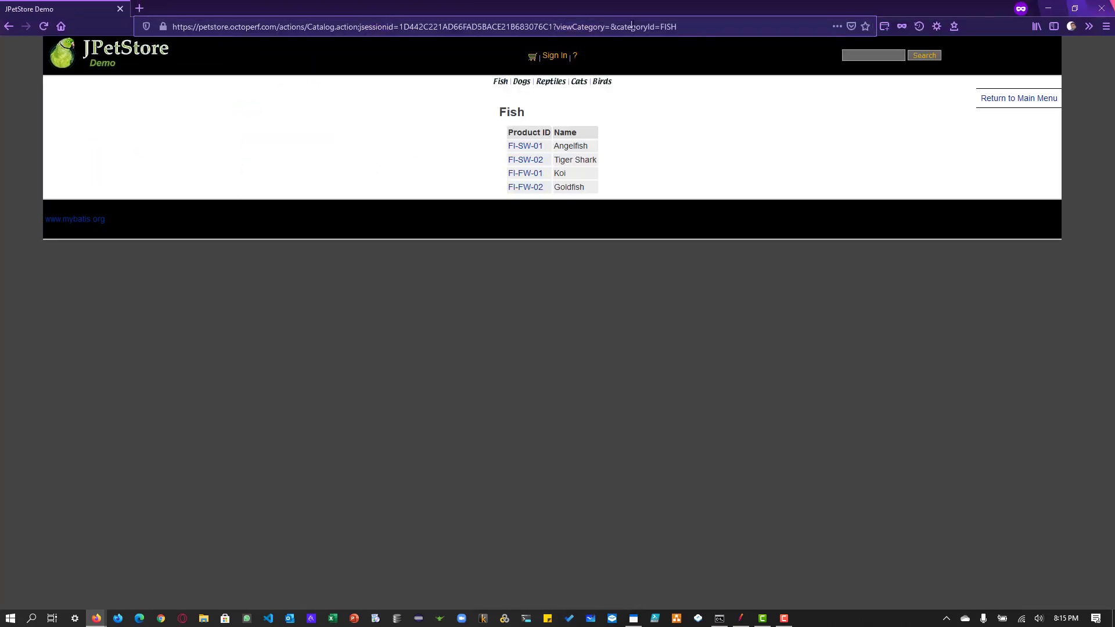
double_click(635, 26)
double_click(375, 27)
key(ctrl+c)
key(alt+Tab)
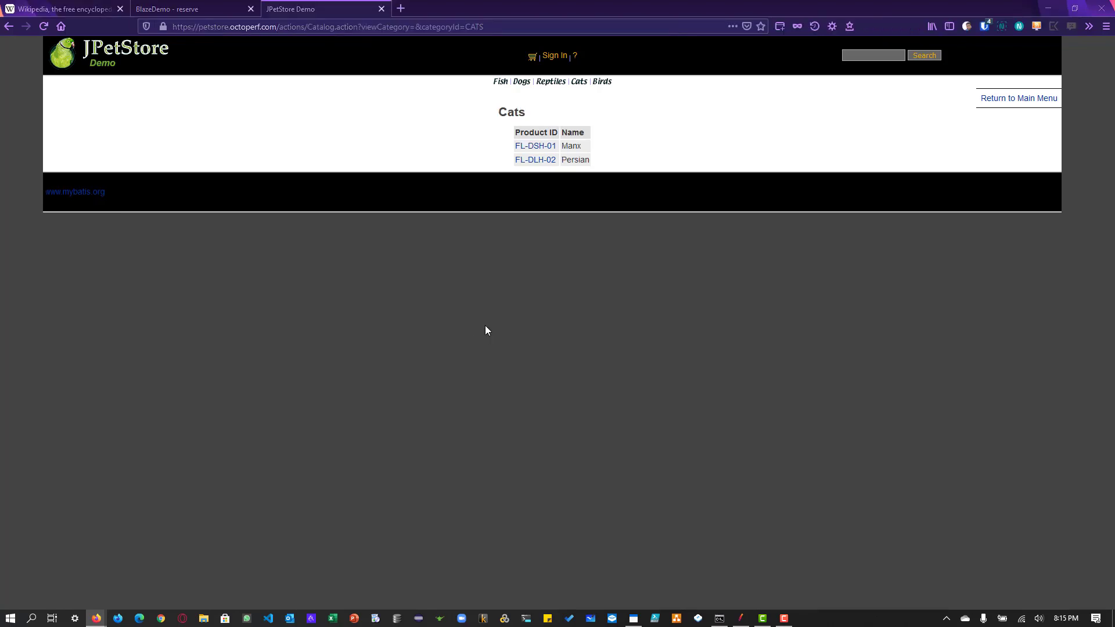
key(alt+Tab)
key(alt+Tab)
key(ctrl+v)
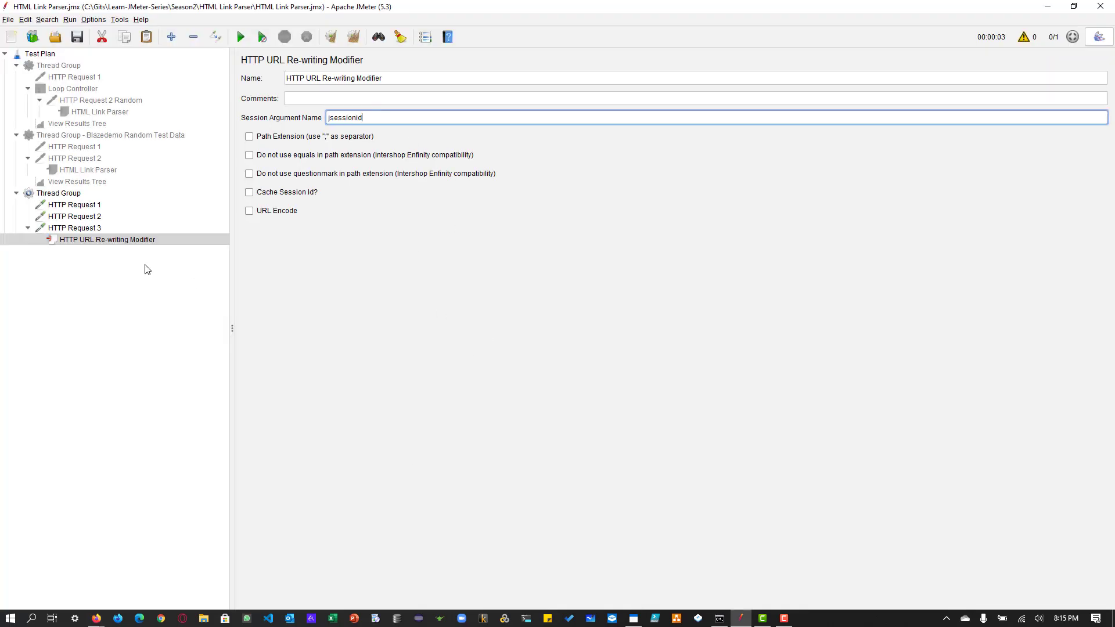
Step: Duplicate the HTTP URL Re-writing Modifier and set the copy's Session Argument Name to viewCategory, copied from the JPetStore URL
right_click(100, 244)
click(137, 287)
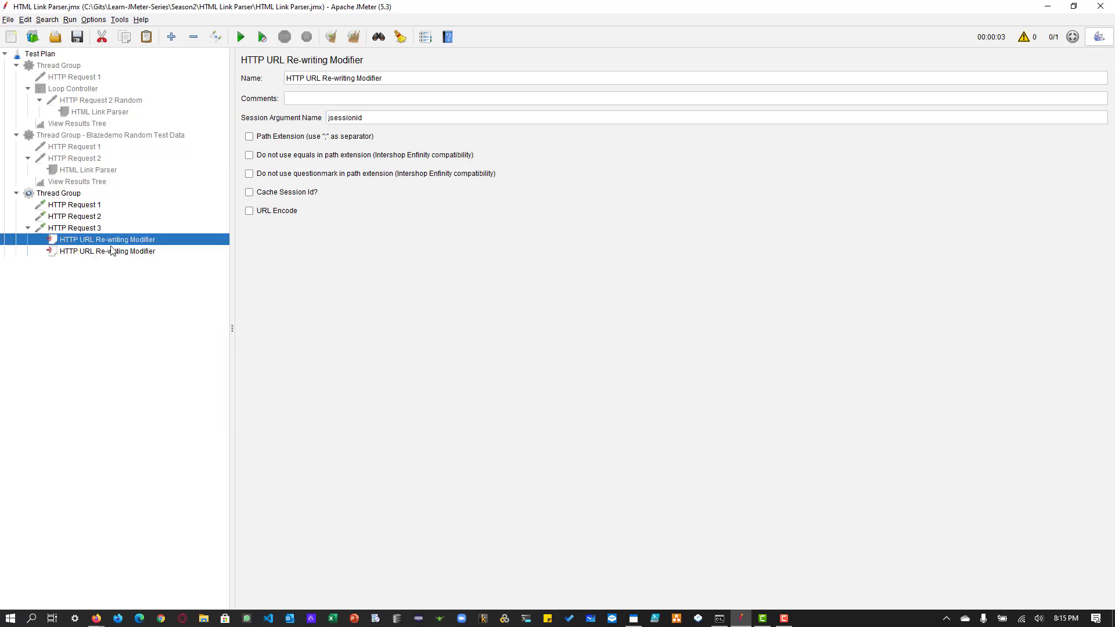
key(alt+Tab)
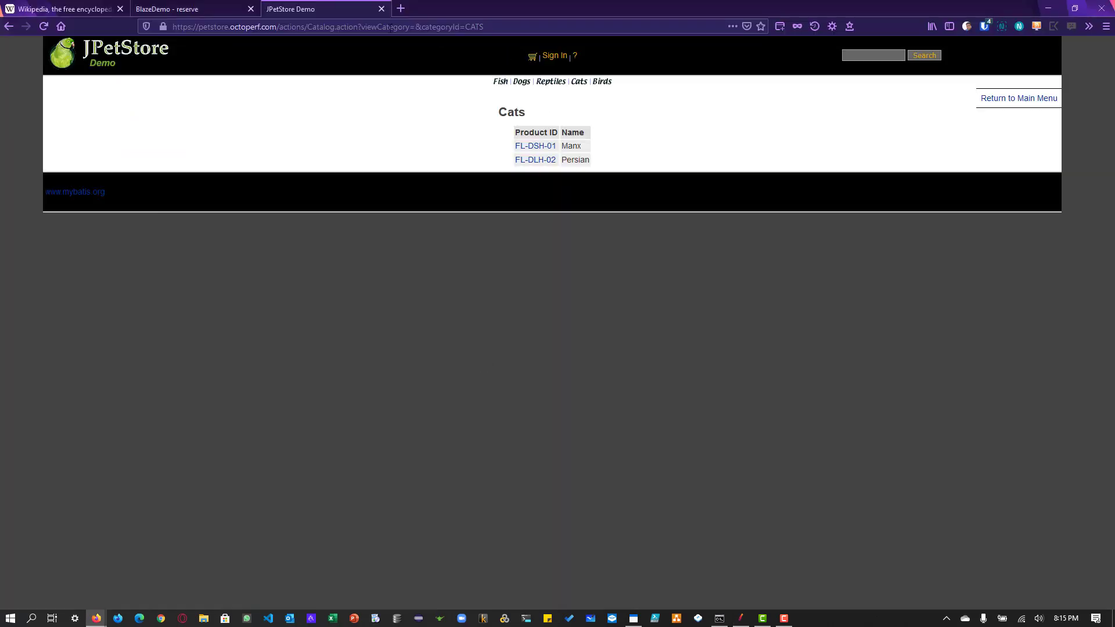
click(391, 26)
key(alt+Tab)
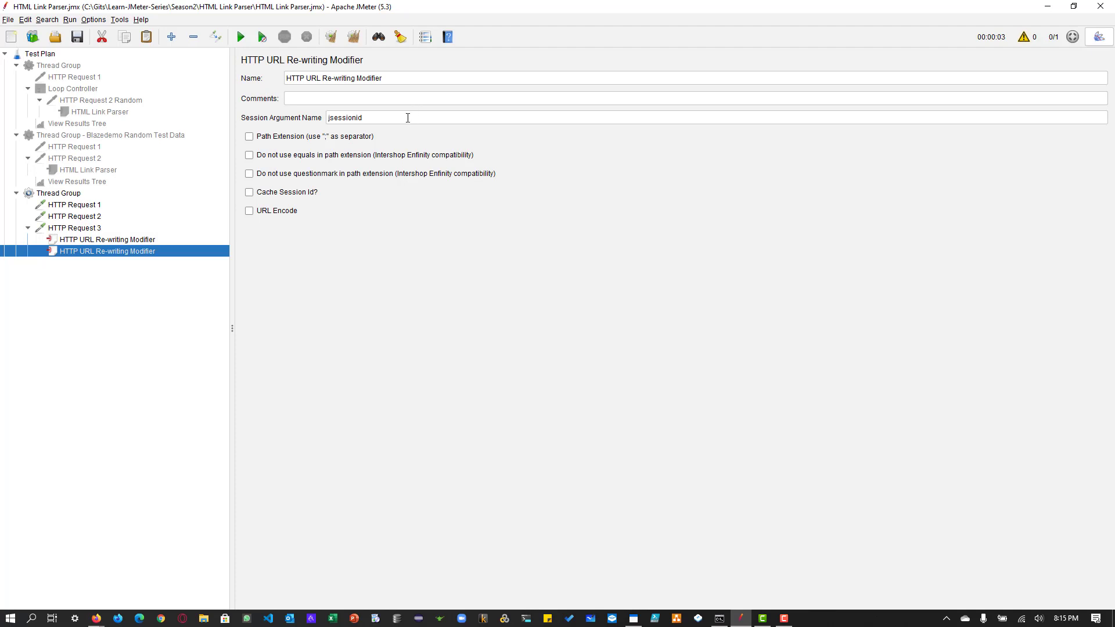
double_click(408, 117)
text(viewCategory)
Step: Duplicate the viewCategory modifier and set the new copy's Session Argument Name to categoryId, copied from the JPetStore URL
right_click(86, 256)
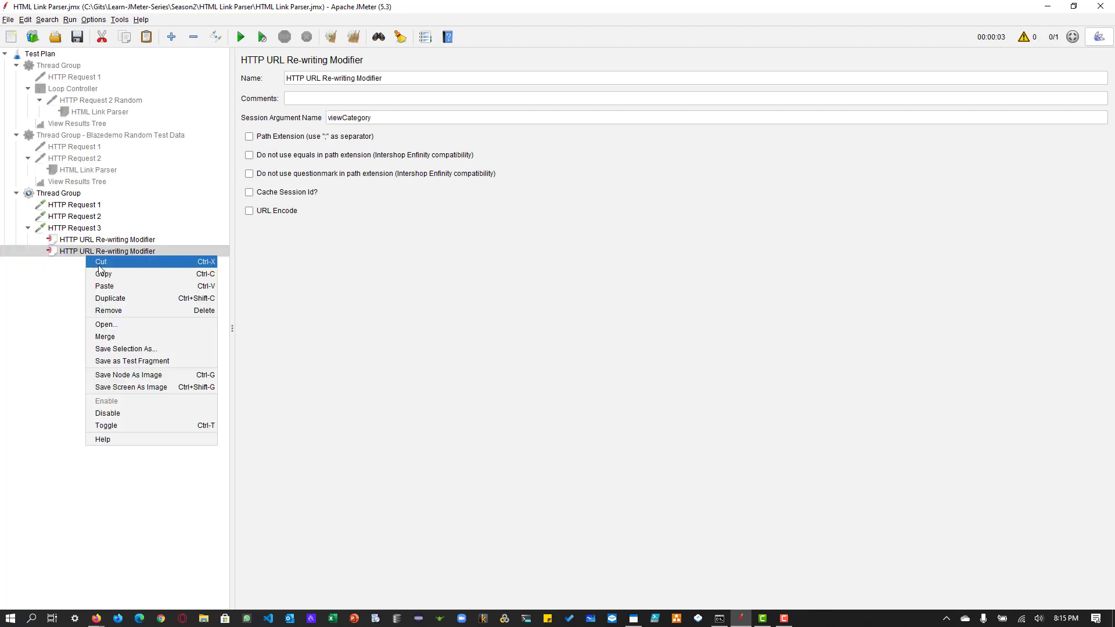
click(107, 298)
key(alt+Tab)
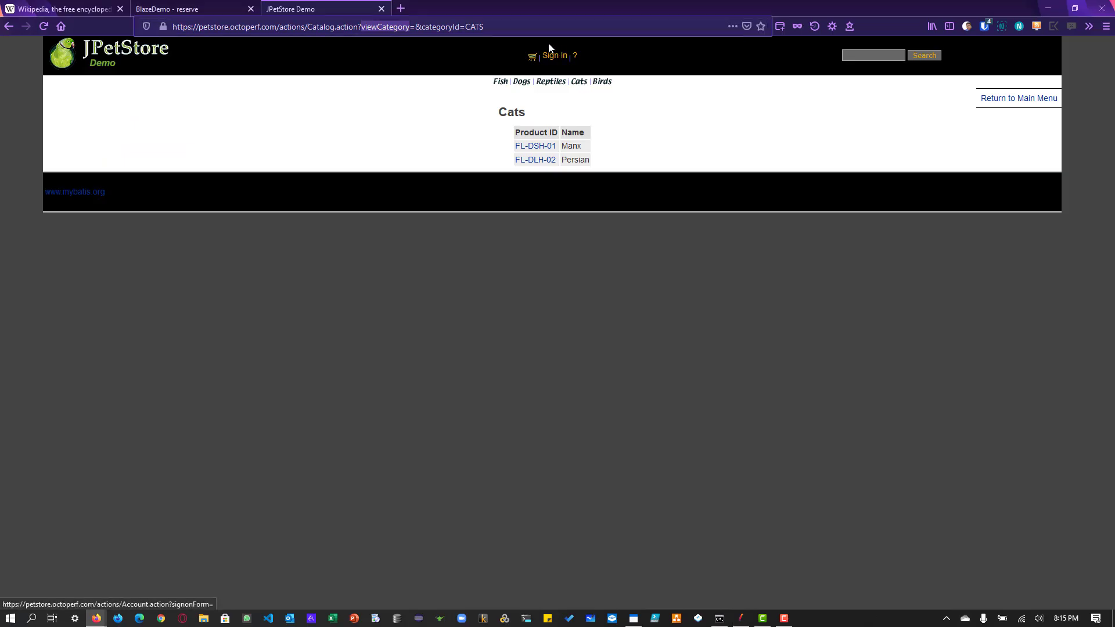
key(alt+Tab)
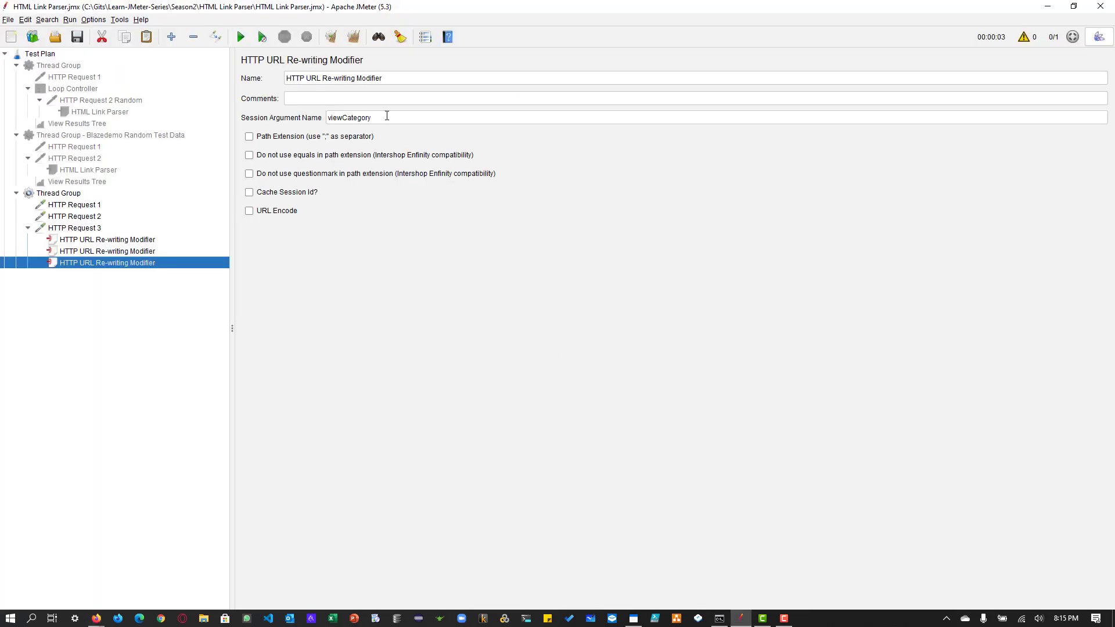
double_click(386, 115)
text(categoryId)
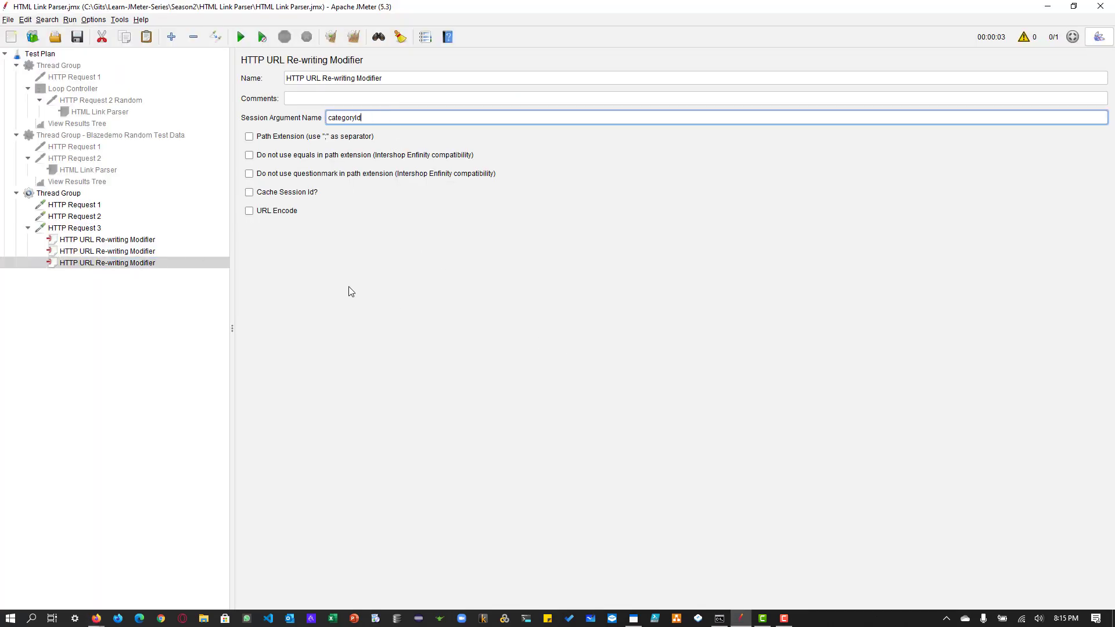
Step: Review the session argument names of the three URL re-writing modifiers and the server and path of HTTP Request 3
click(93, 243)
click(93, 254)
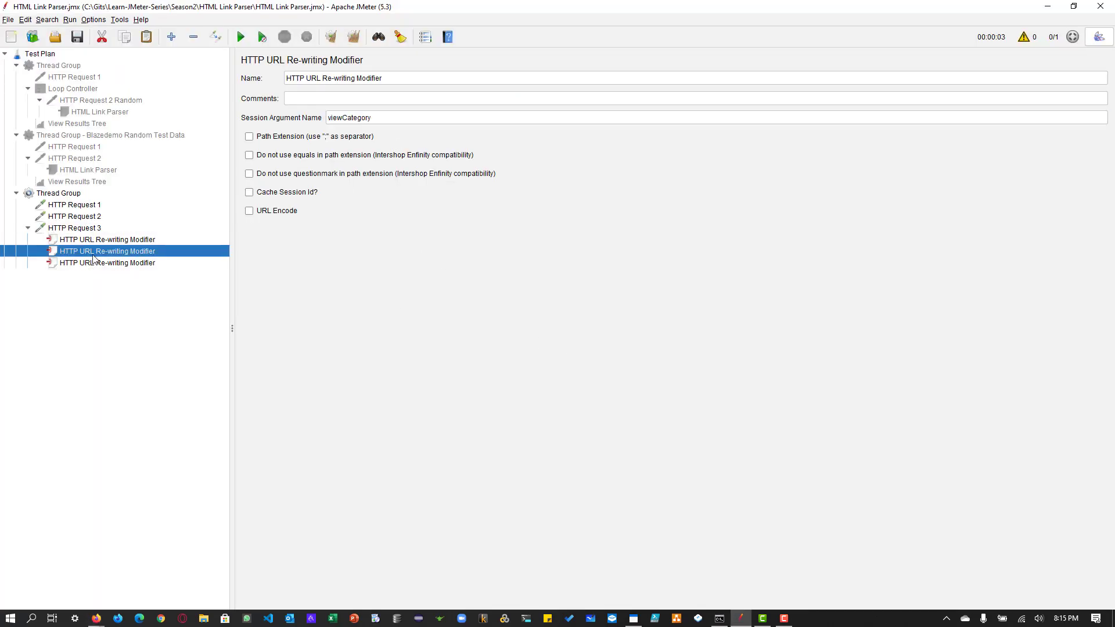
click(97, 243)
click(103, 254)
click(105, 264)
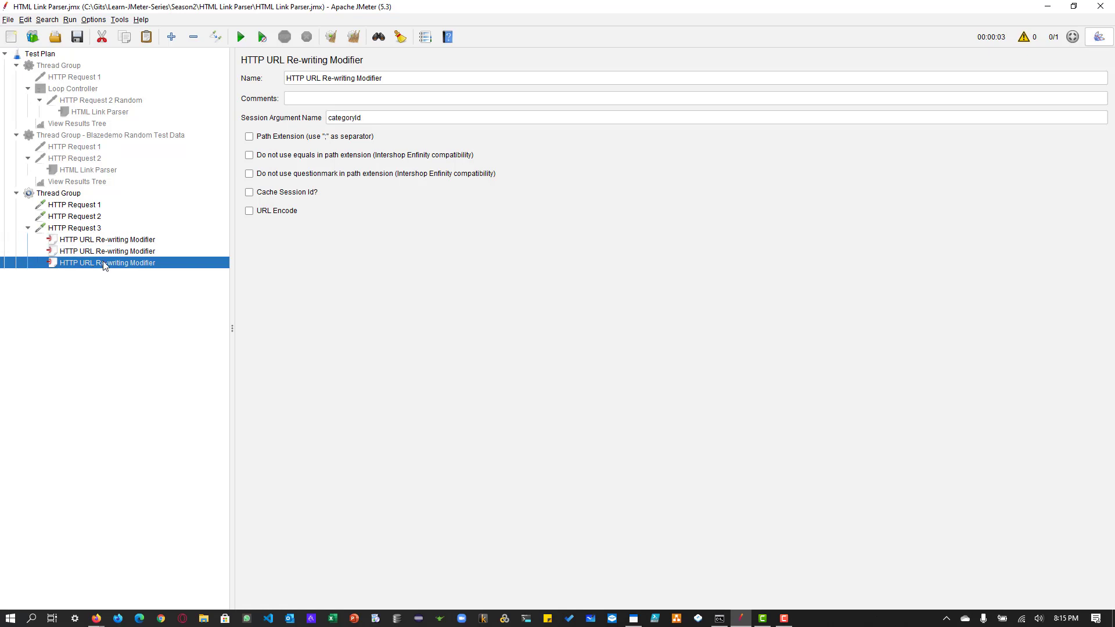
click(91, 229)
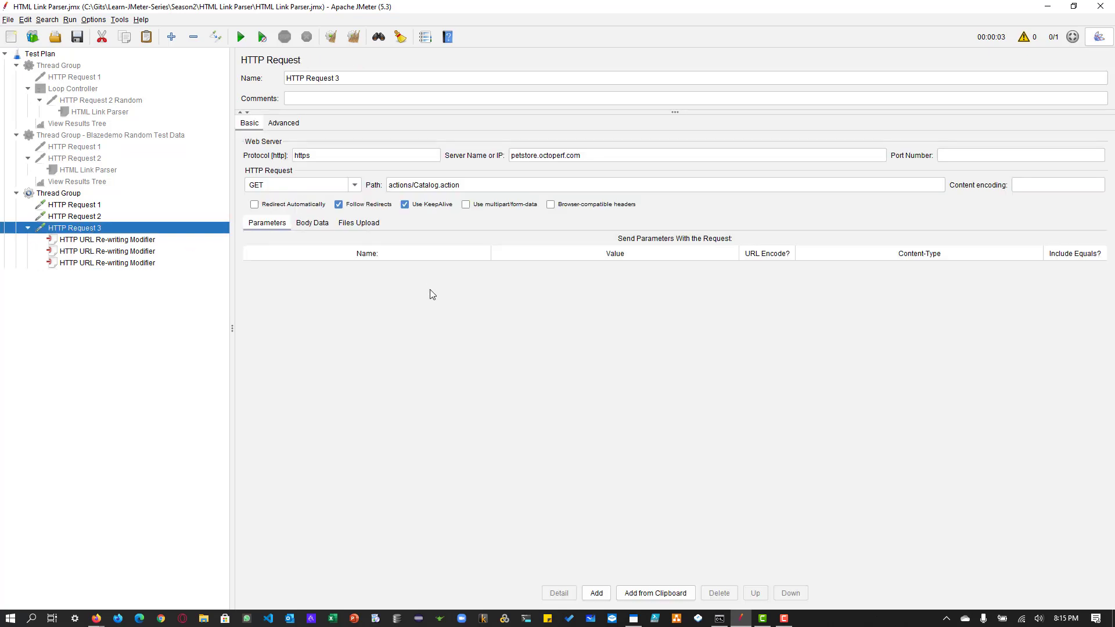
click(494, 185)
click(588, 157)
click(581, 185)
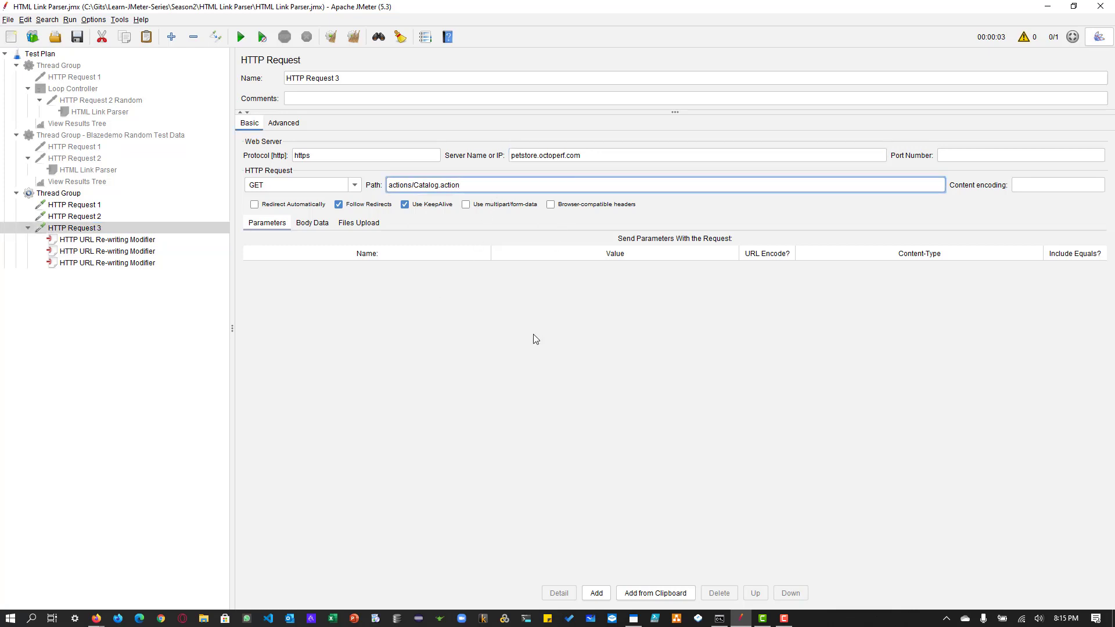
click(93, 241)
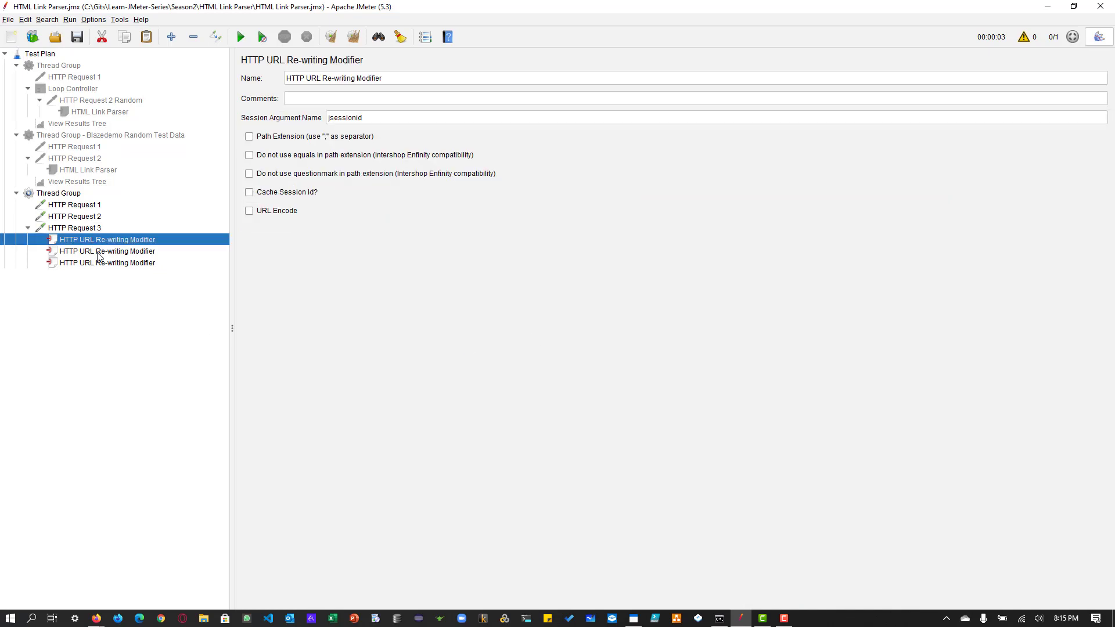
click(98, 252)
click(98, 262)
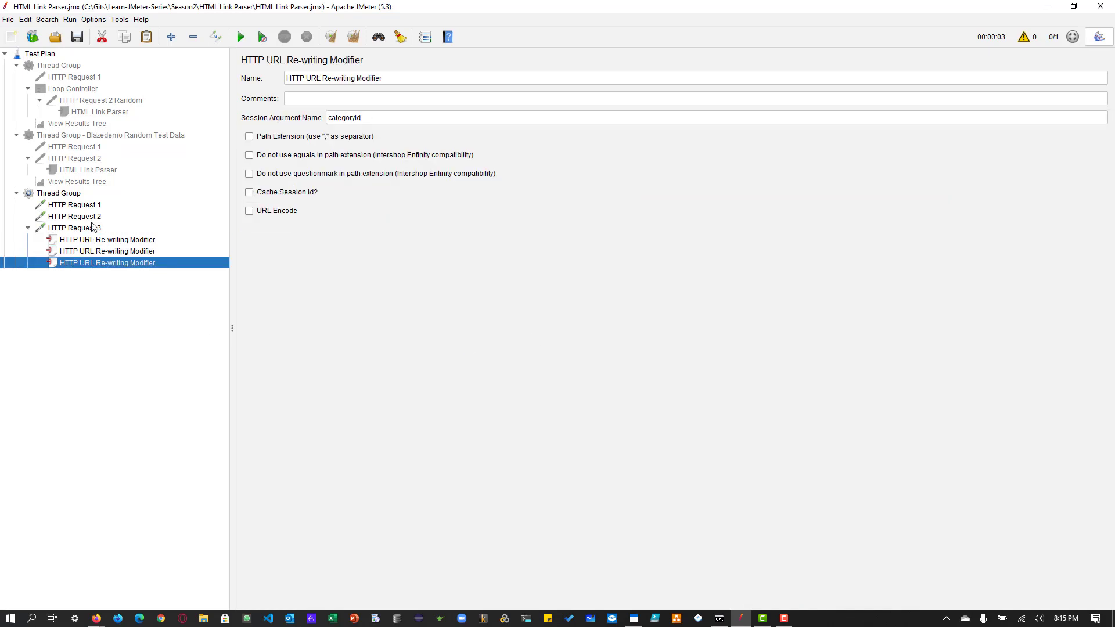
Step: Add a View Results Tree listener to the JPetStore Thread Group and run the test without pauses
click(68, 193)
right_click(66, 193)
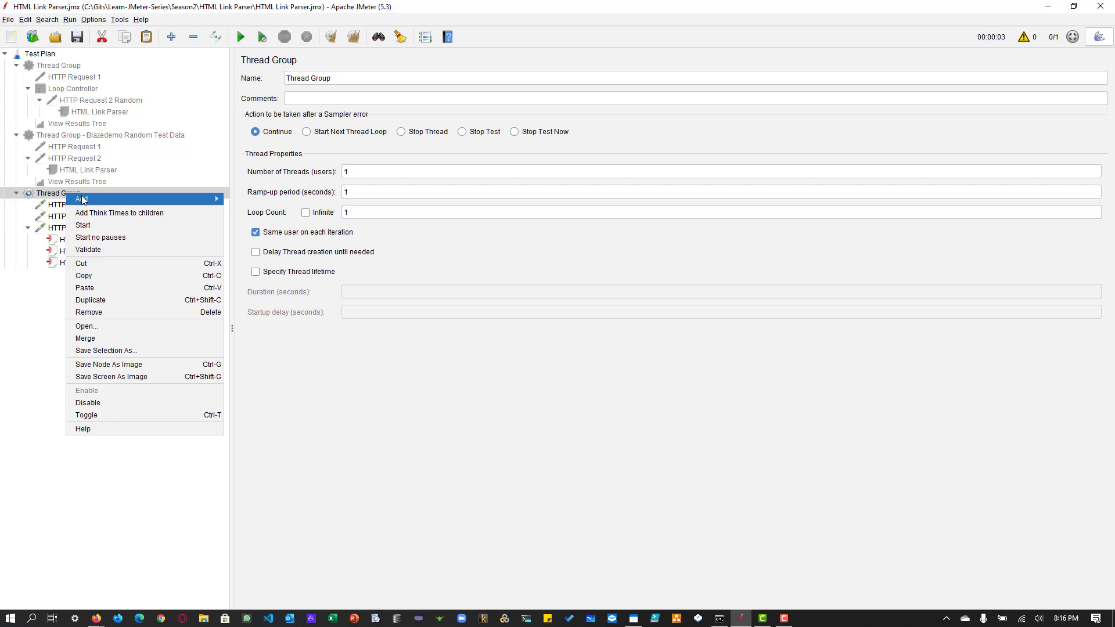
mouse_move(219, 200)
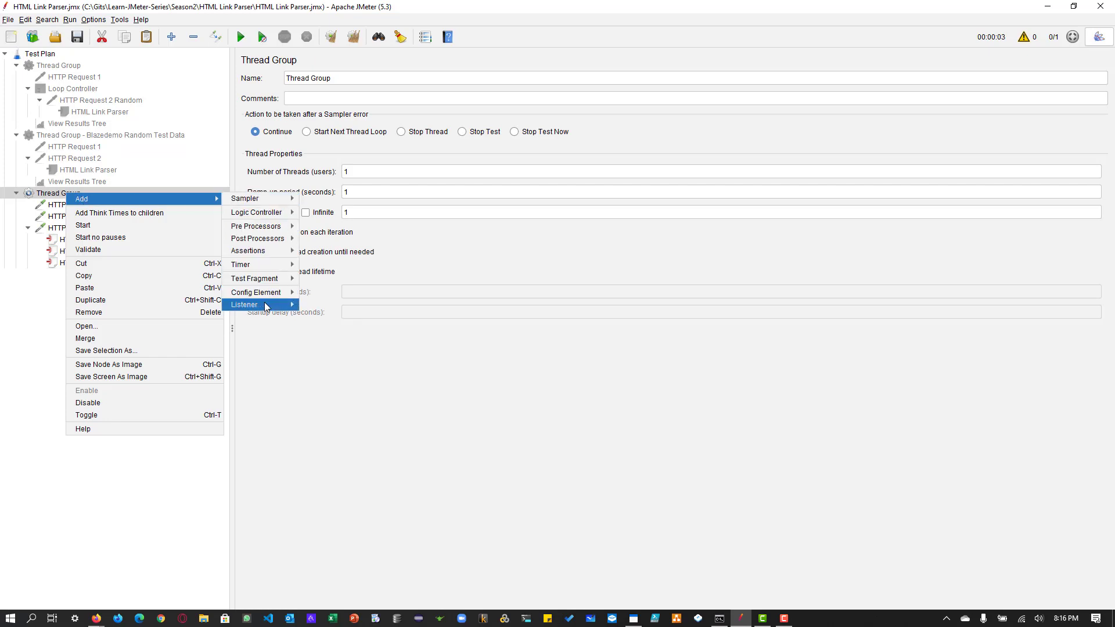
mouse_move(269, 305)
click(340, 306)
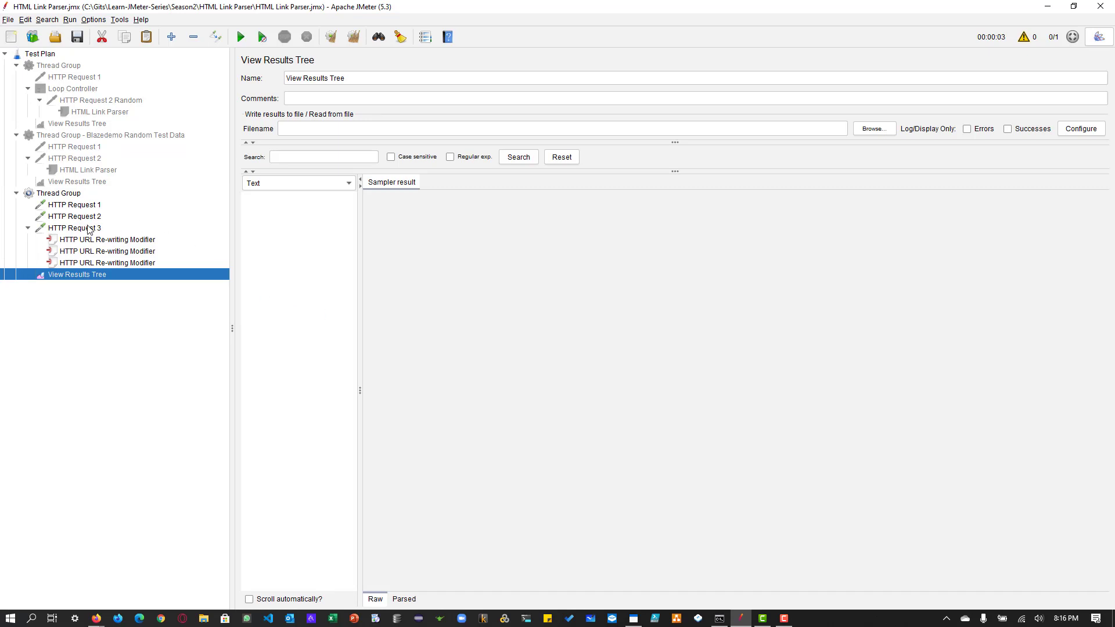
click(260, 36)
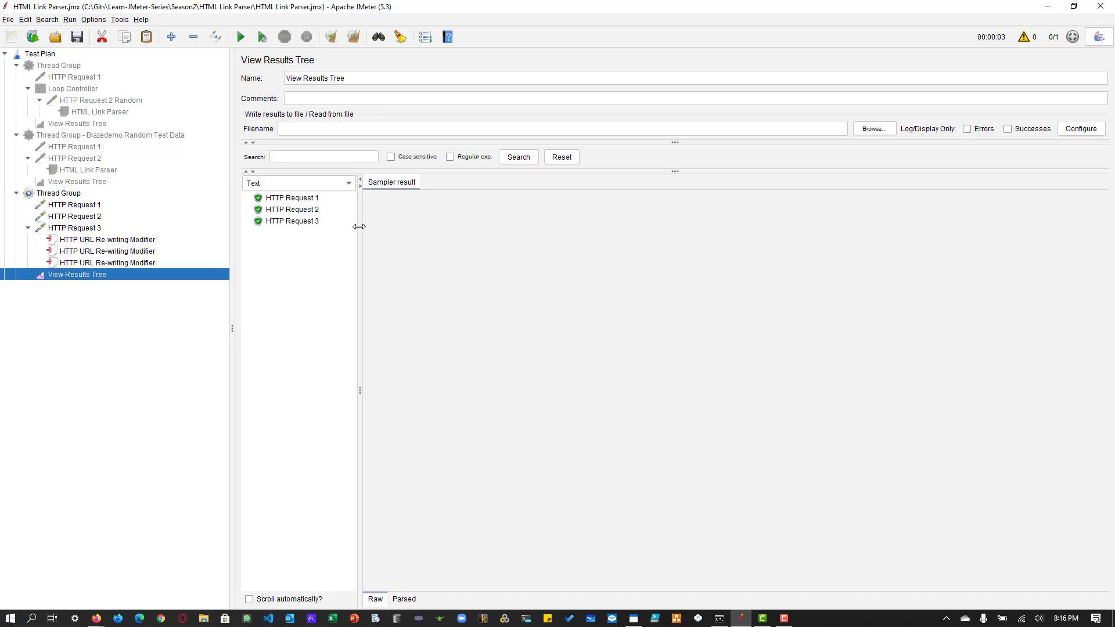
Step: Examine the request bodies of HTTP Requests 1, 2 and 3 in the results, checking the URL parameters of HTTP Request 3
click(304, 201)
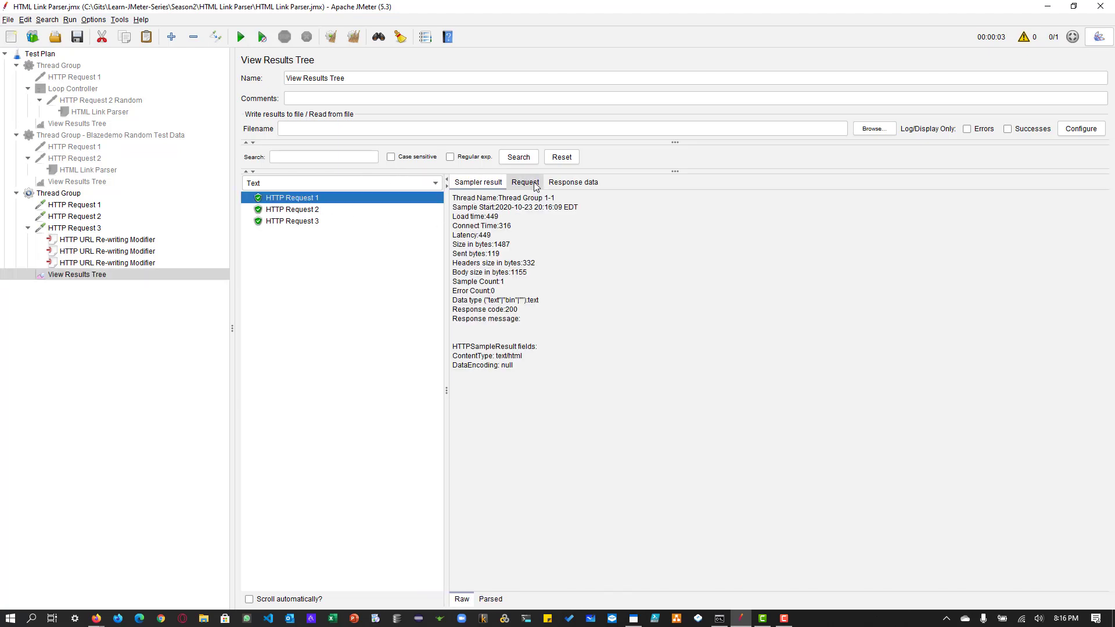
click(526, 184)
drag(608, 229, 521, 229)
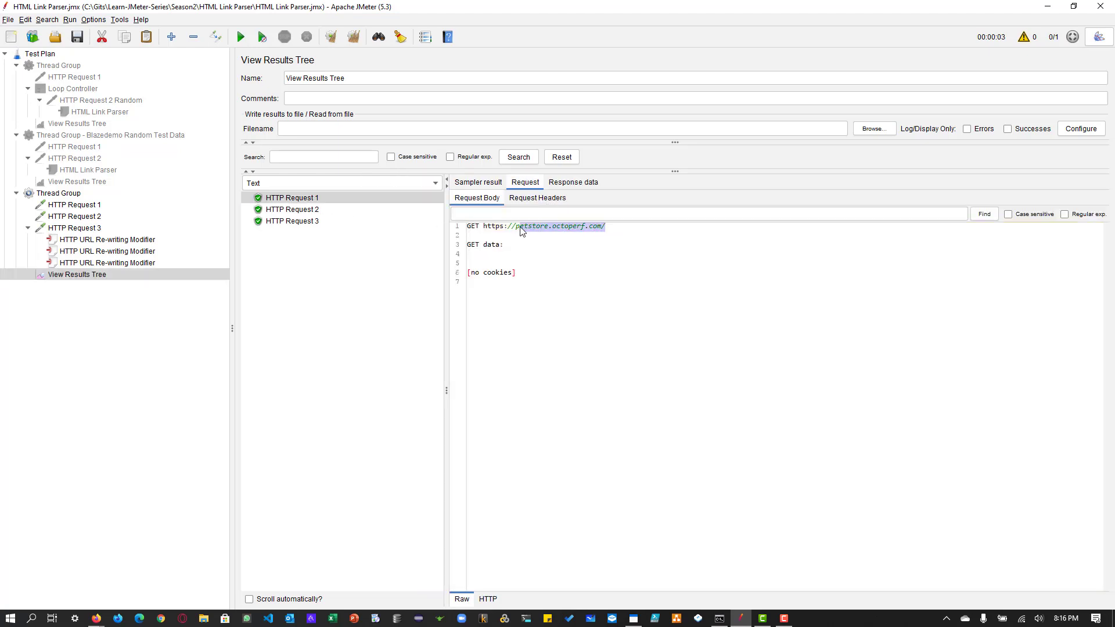
click(314, 210)
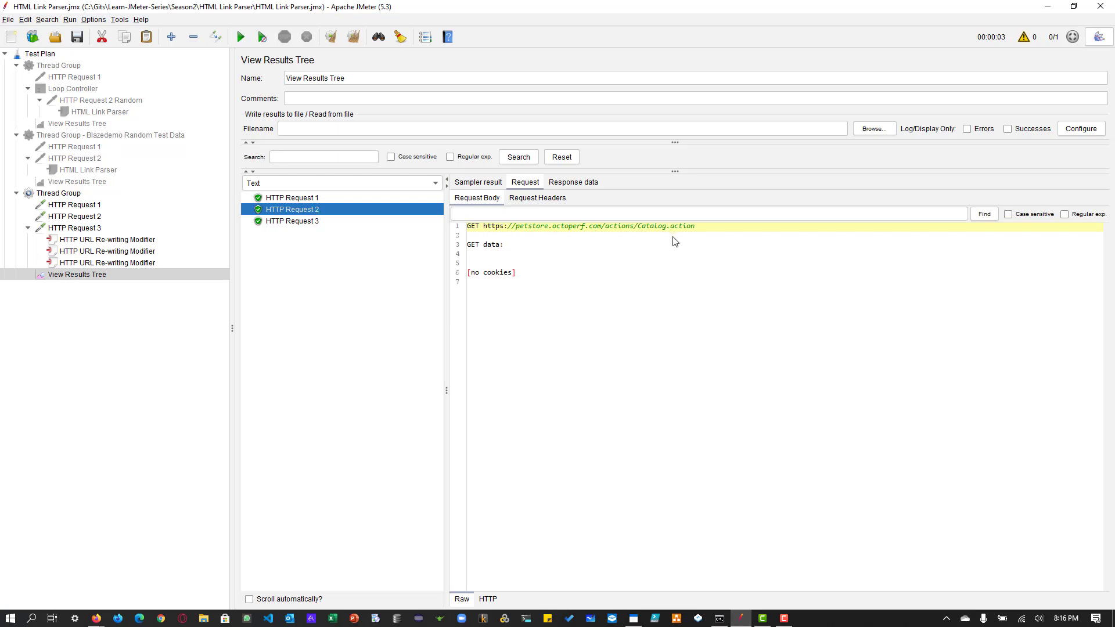
click(697, 230)
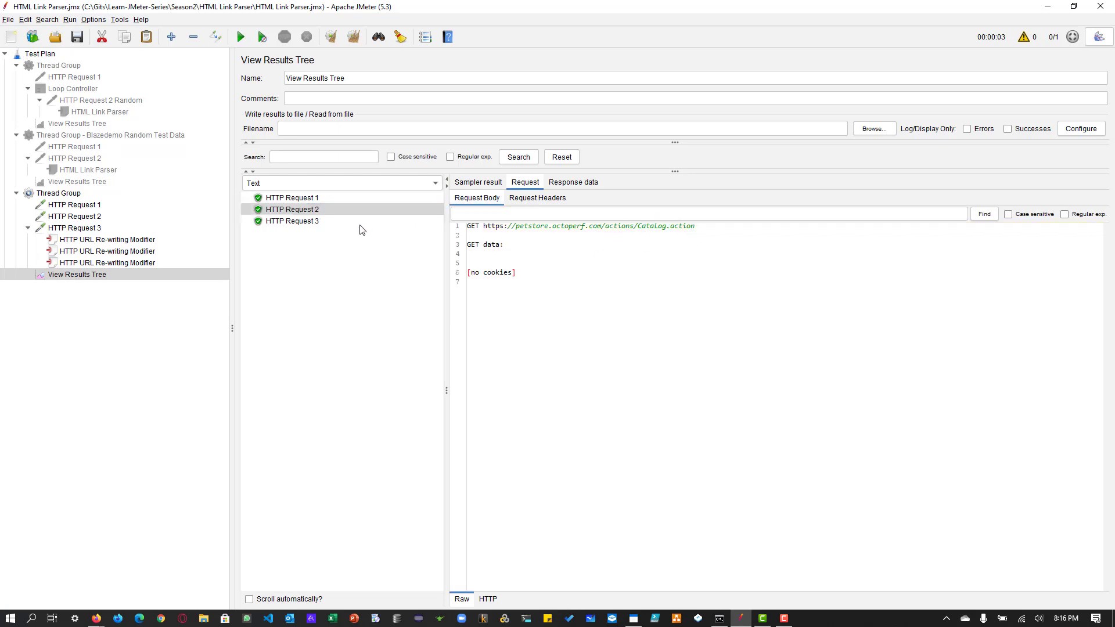
click(298, 222)
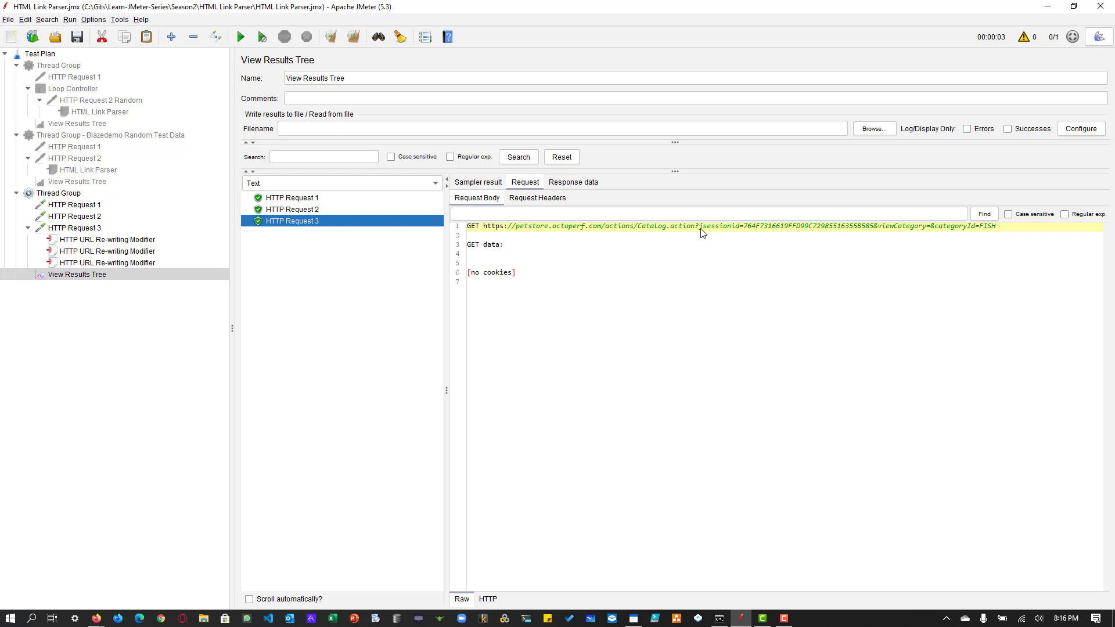
drag(699, 226, 945, 240)
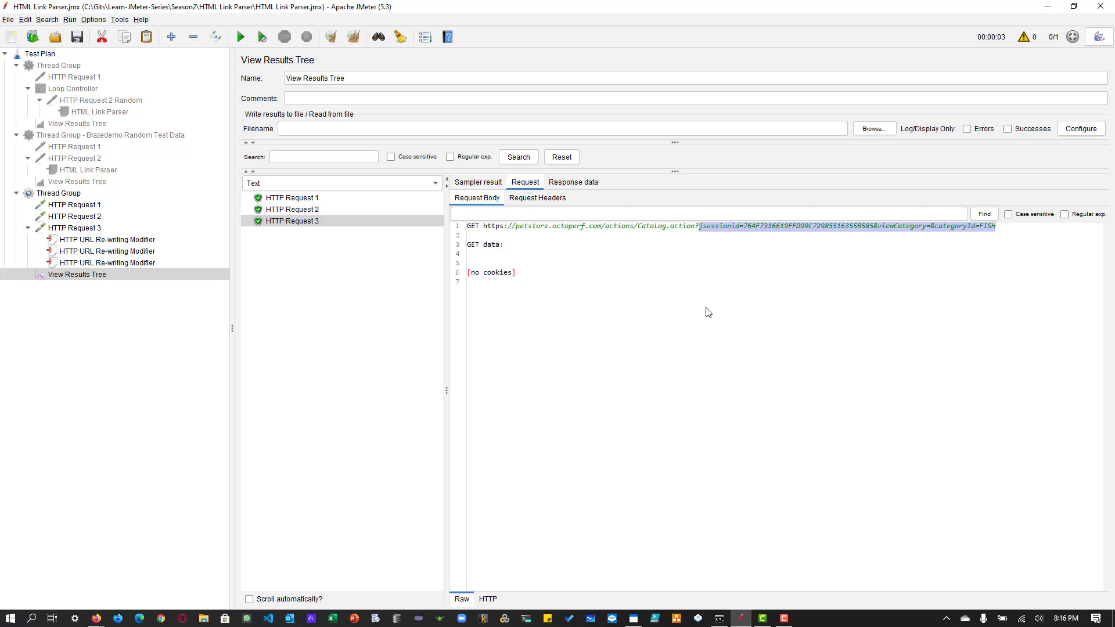
Step: Review HTTP Request 3's settings and the options of its jsessionid URL re-writing modifier
click(91, 229)
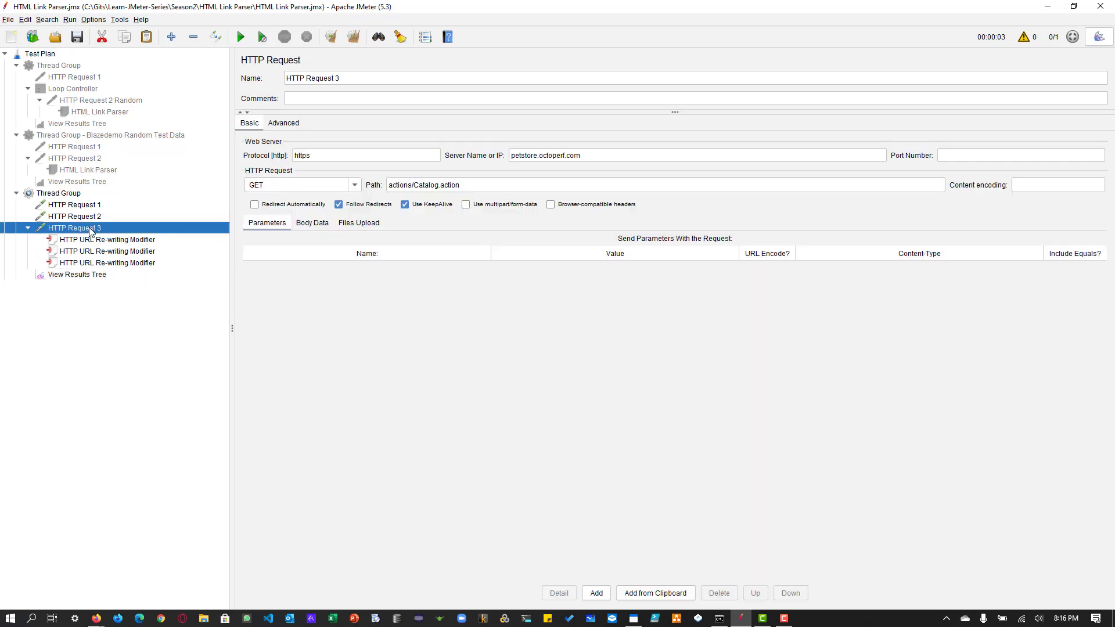
click(99, 241)
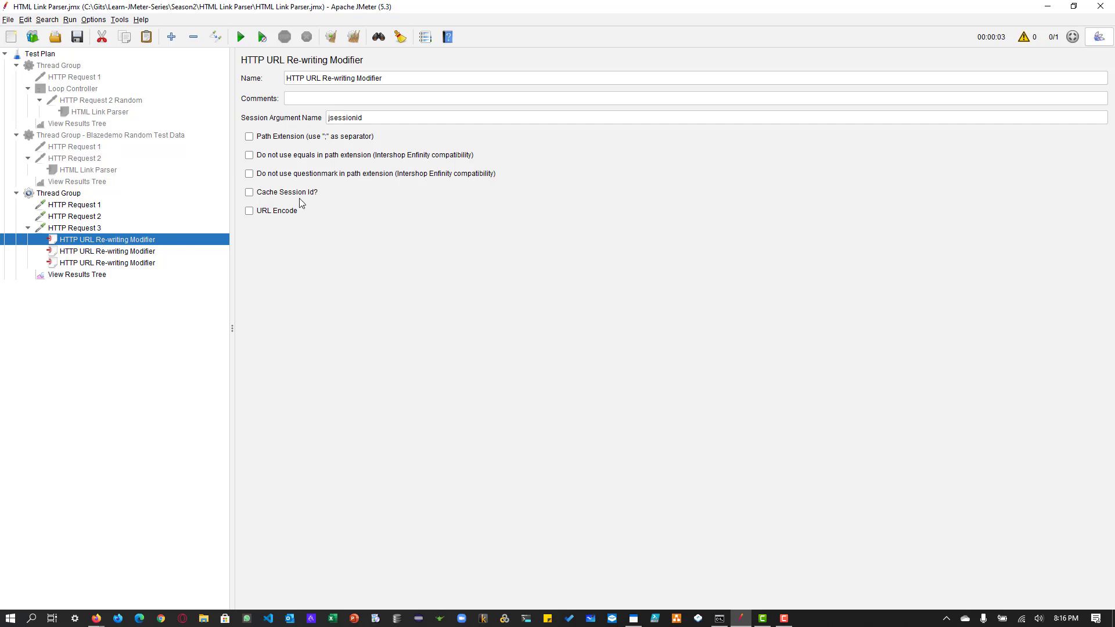
Step: Try the URL Encode, no-equals and Path Extension options of the jsessionid URL re-writing modifier, switching each one back off
click(271, 214)
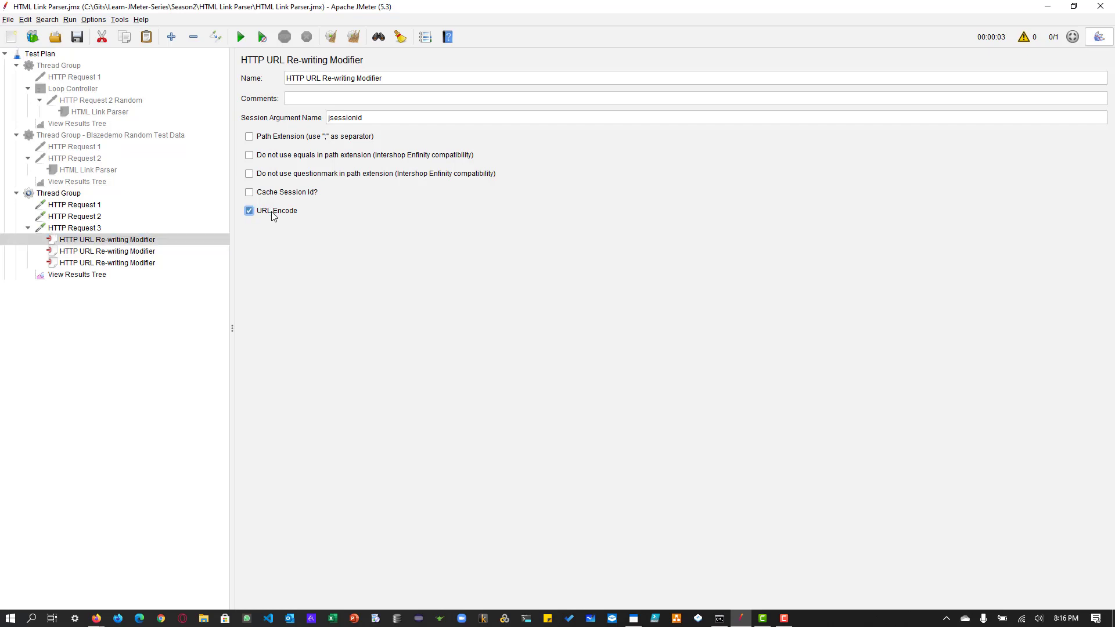
click(271, 214)
click(307, 159)
click(306, 159)
click(290, 140)
click(290, 140)
click(291, 140)
click(290, 139)
Step: Check the JPetStore Cats page URL in Firefox for its parameter separators and return to JMeter
key(alt+Tab)
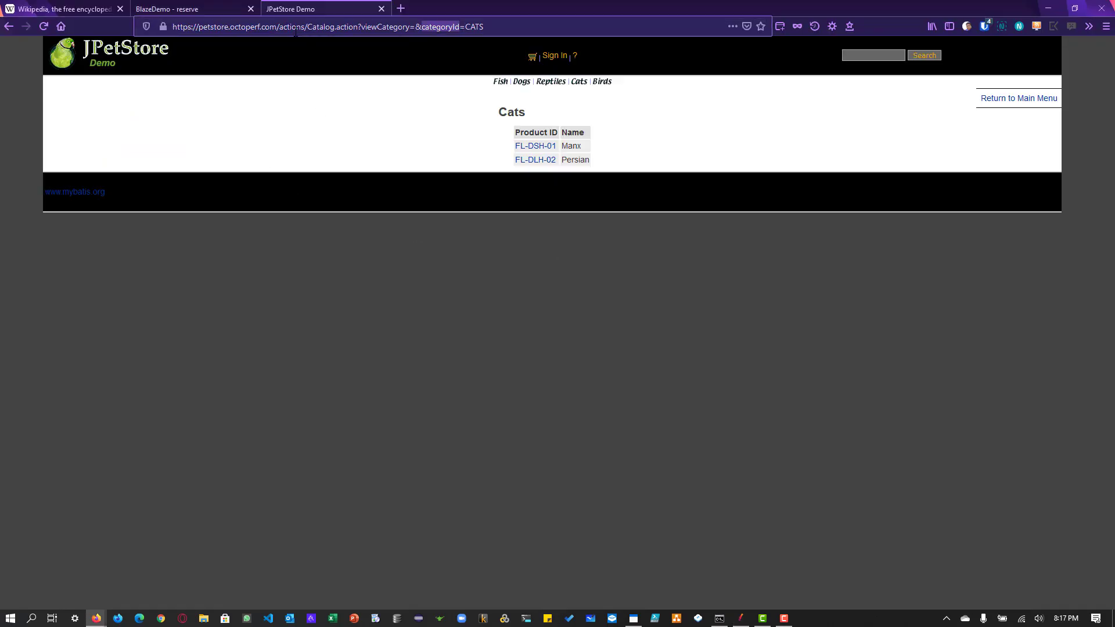
click(297, 26)
key(alt+Tab)
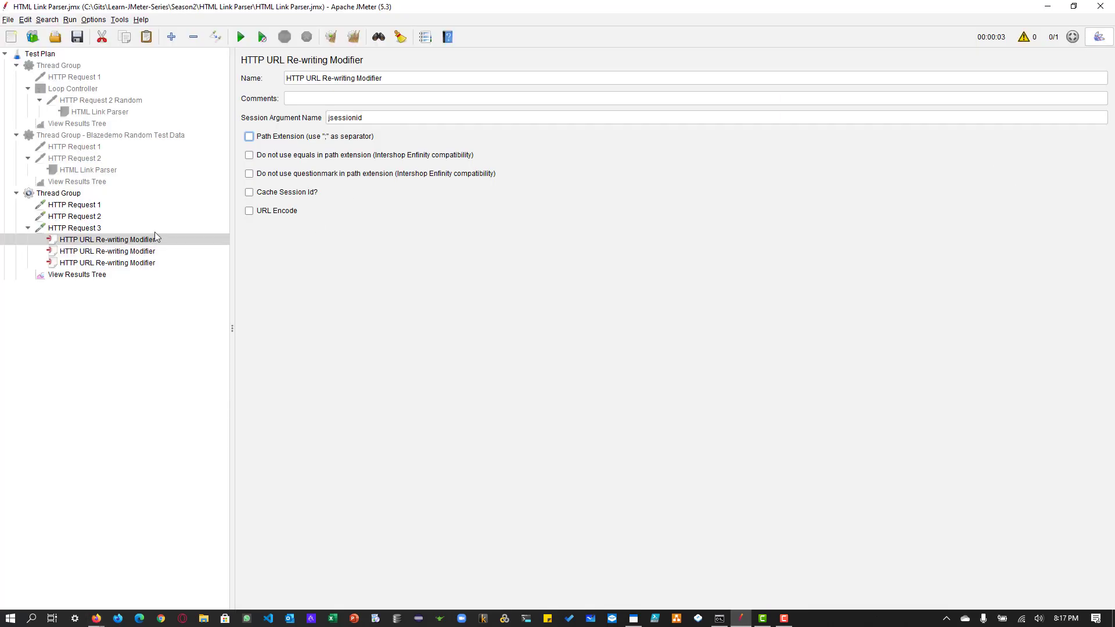
Step: Review the jsessionid modifier and HTTP Request 3's settings, and reopen HTTP Request 3's request body in the test results
click(96, 239)
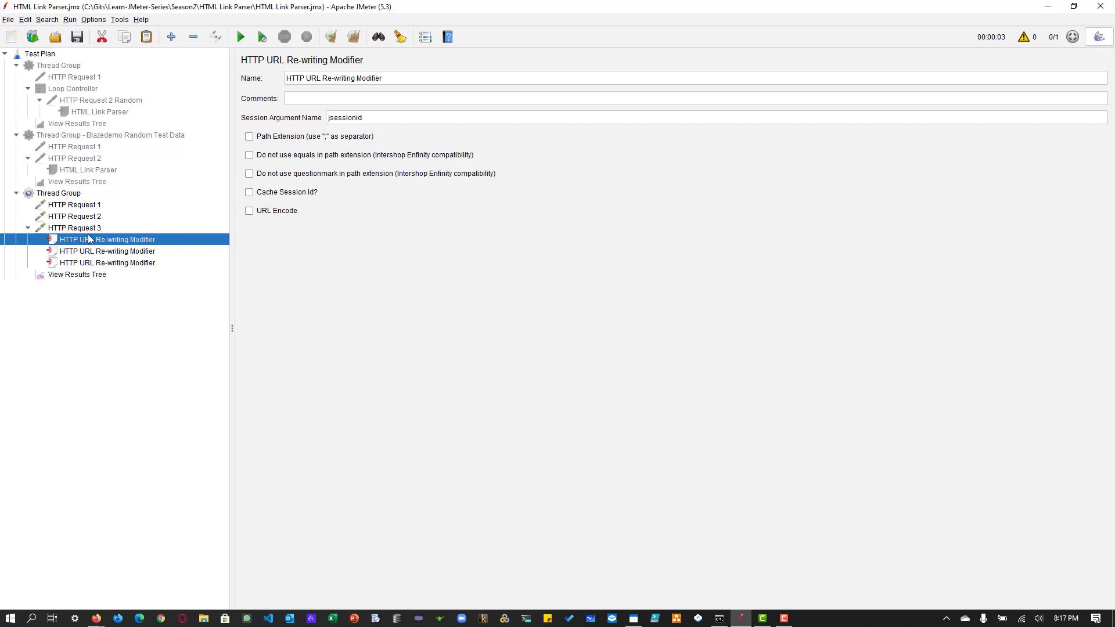
click(88, 230)
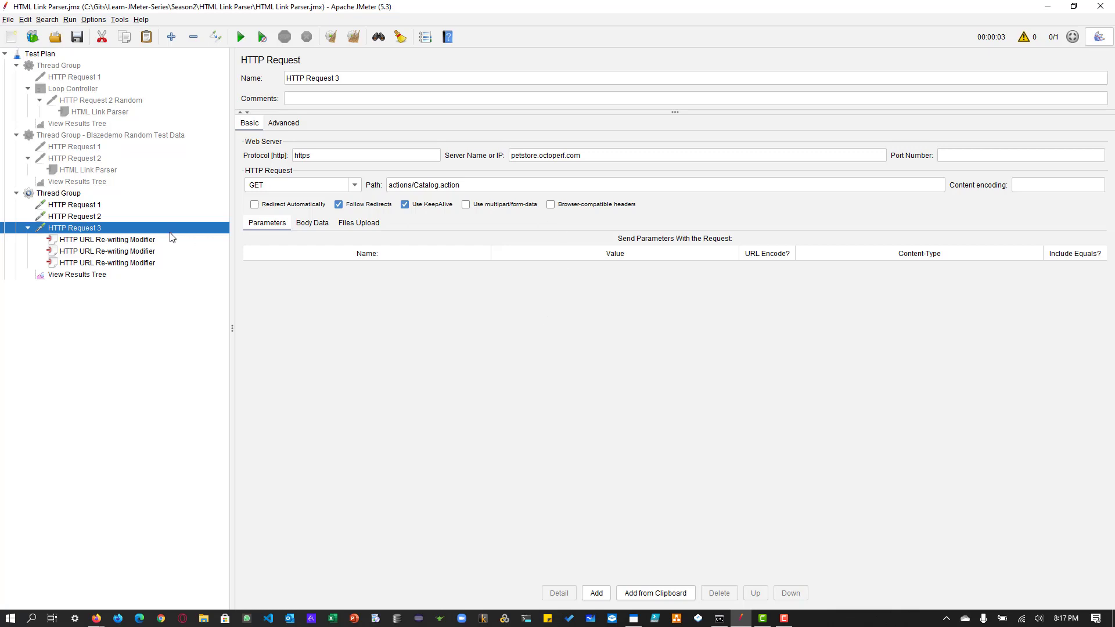
click(86, 278)
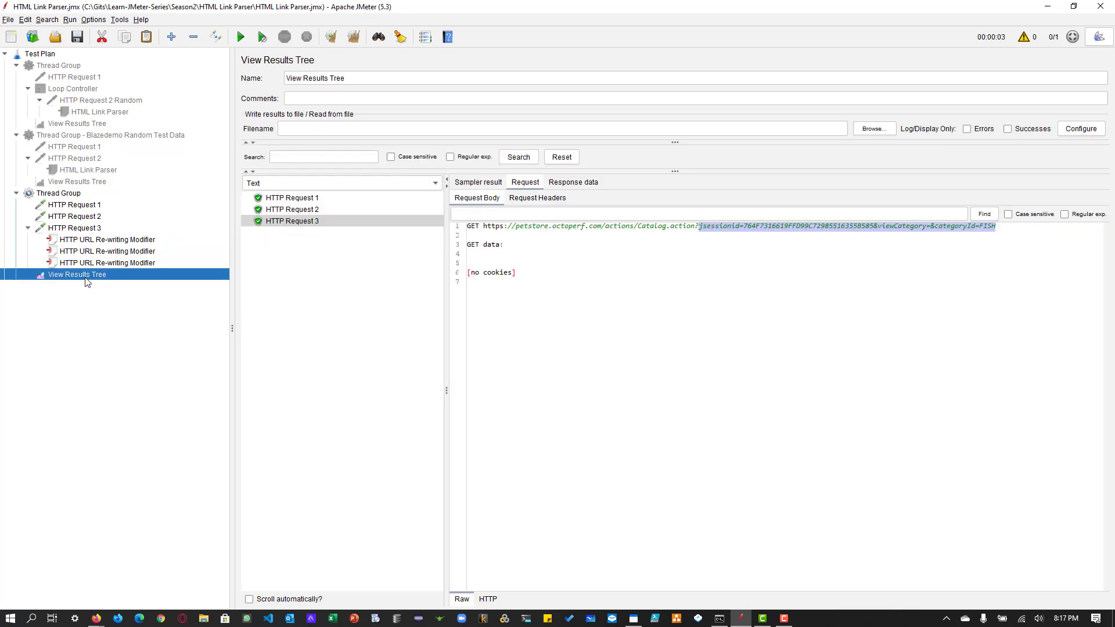
Step: Examine the viewCategory and categoryId query parameters in the JPetStore Cats page URL in Firefox, and switch back to JMeter
key(alt+Tab)
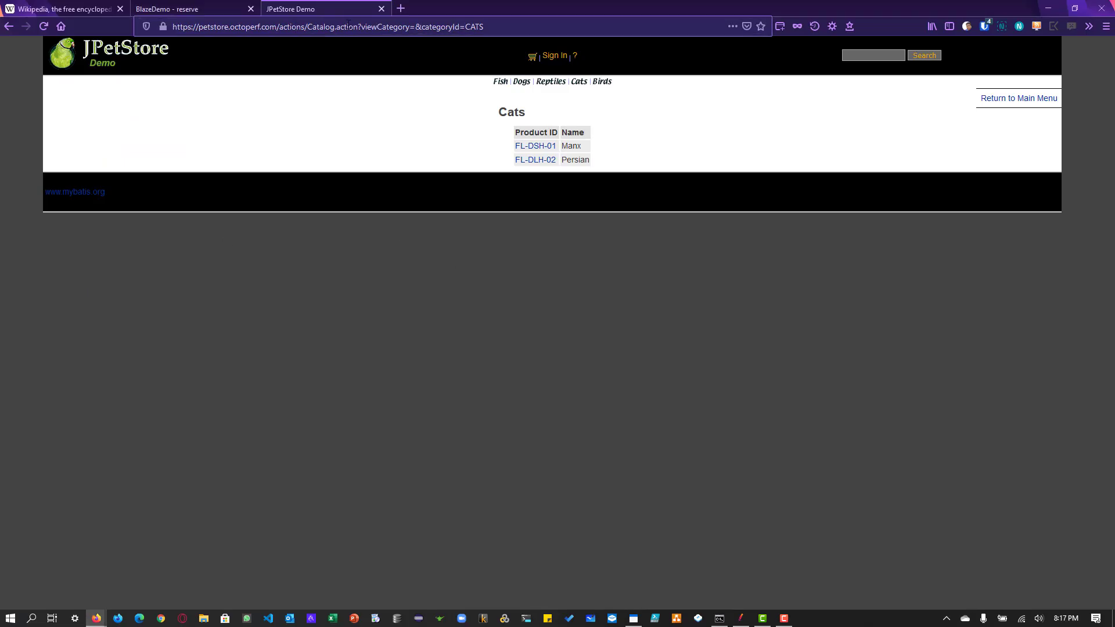
click(374, 26)
drag(358, 26, 542, 23)
click(543, 21)
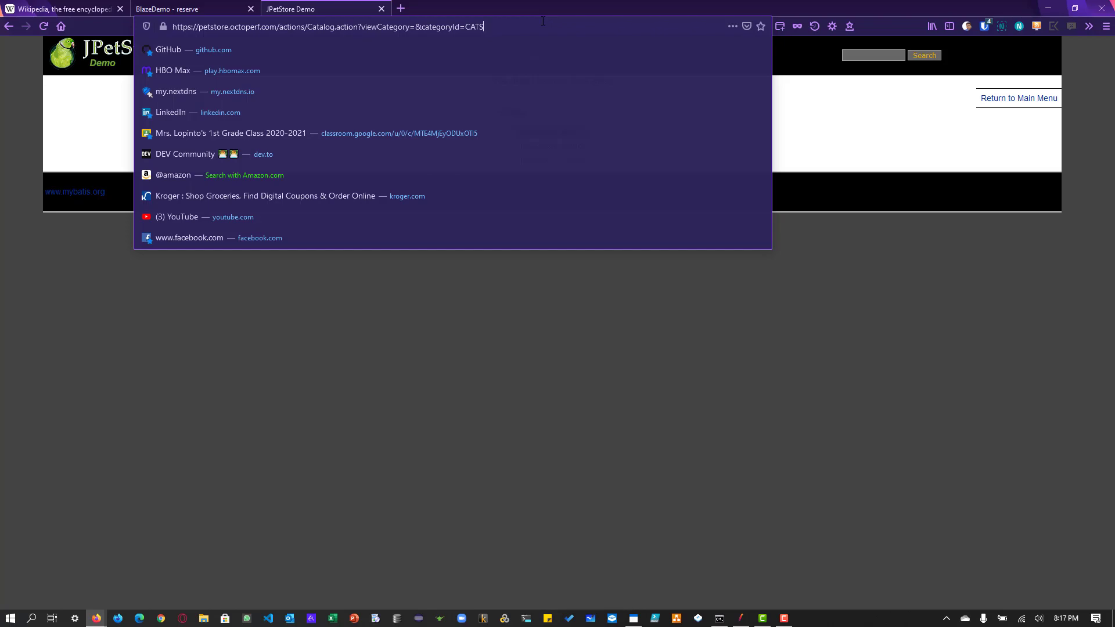
key(alt+Tab)
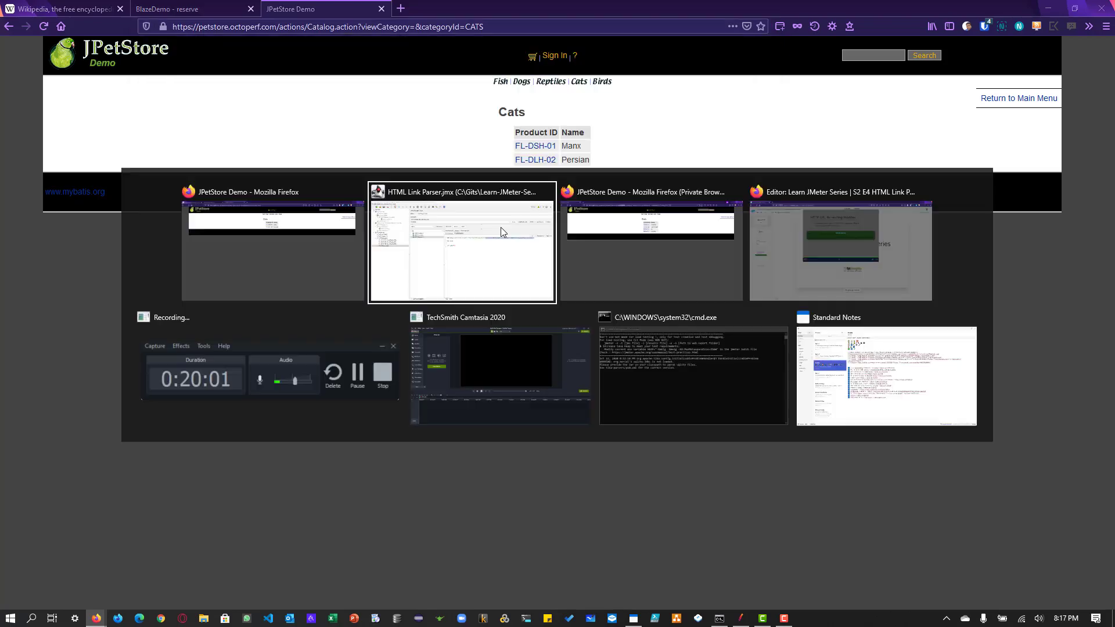